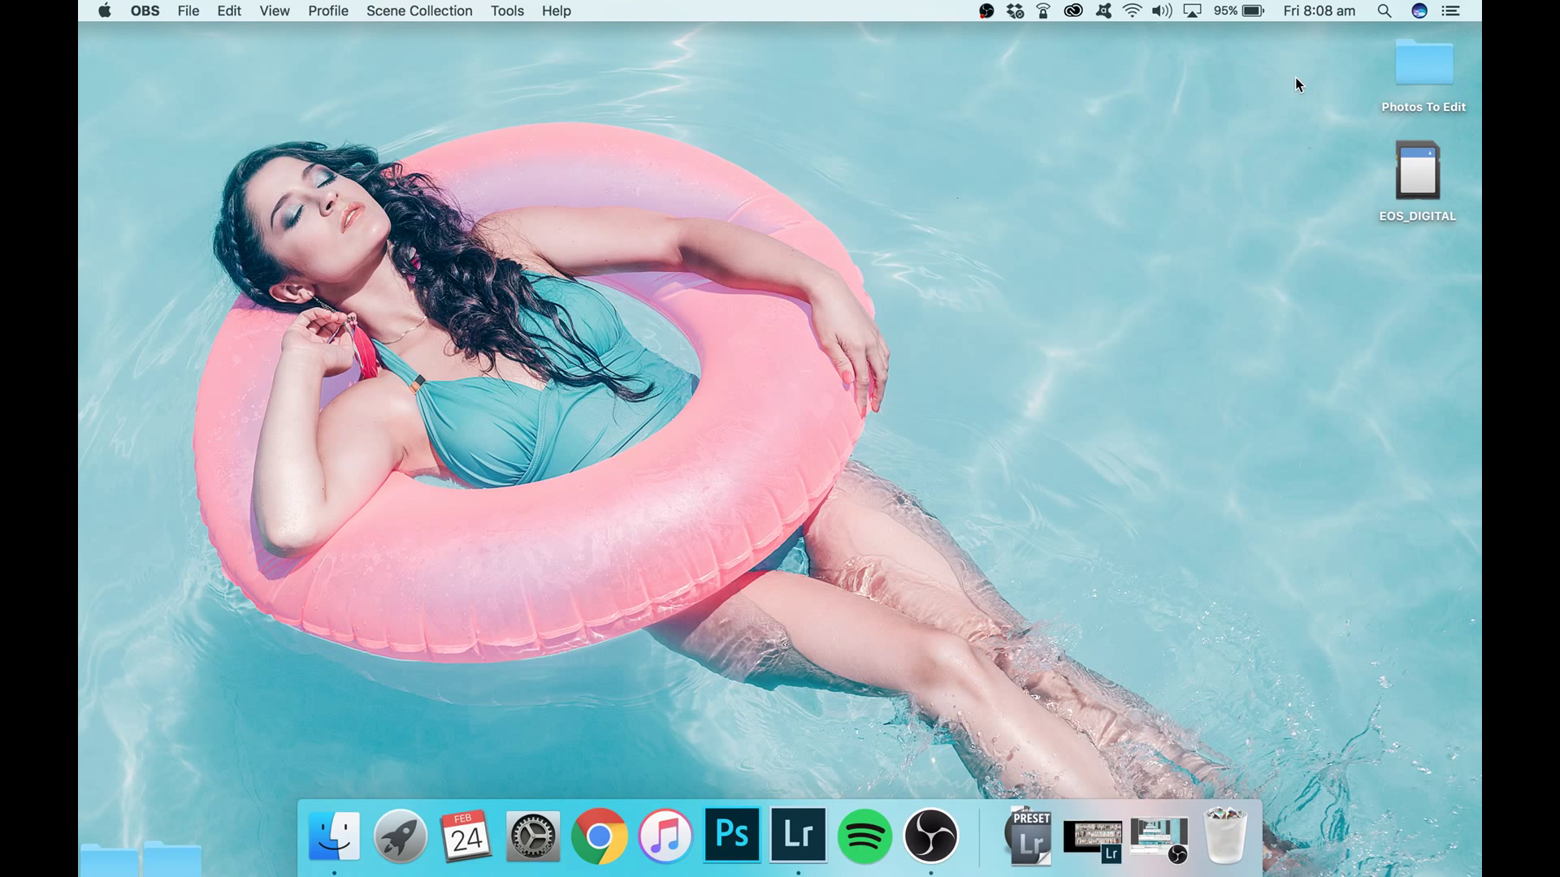
Open the 105EOS5D folder inside DCIM on the EOS_DIGITAL memory card
double_click(1406, 187)
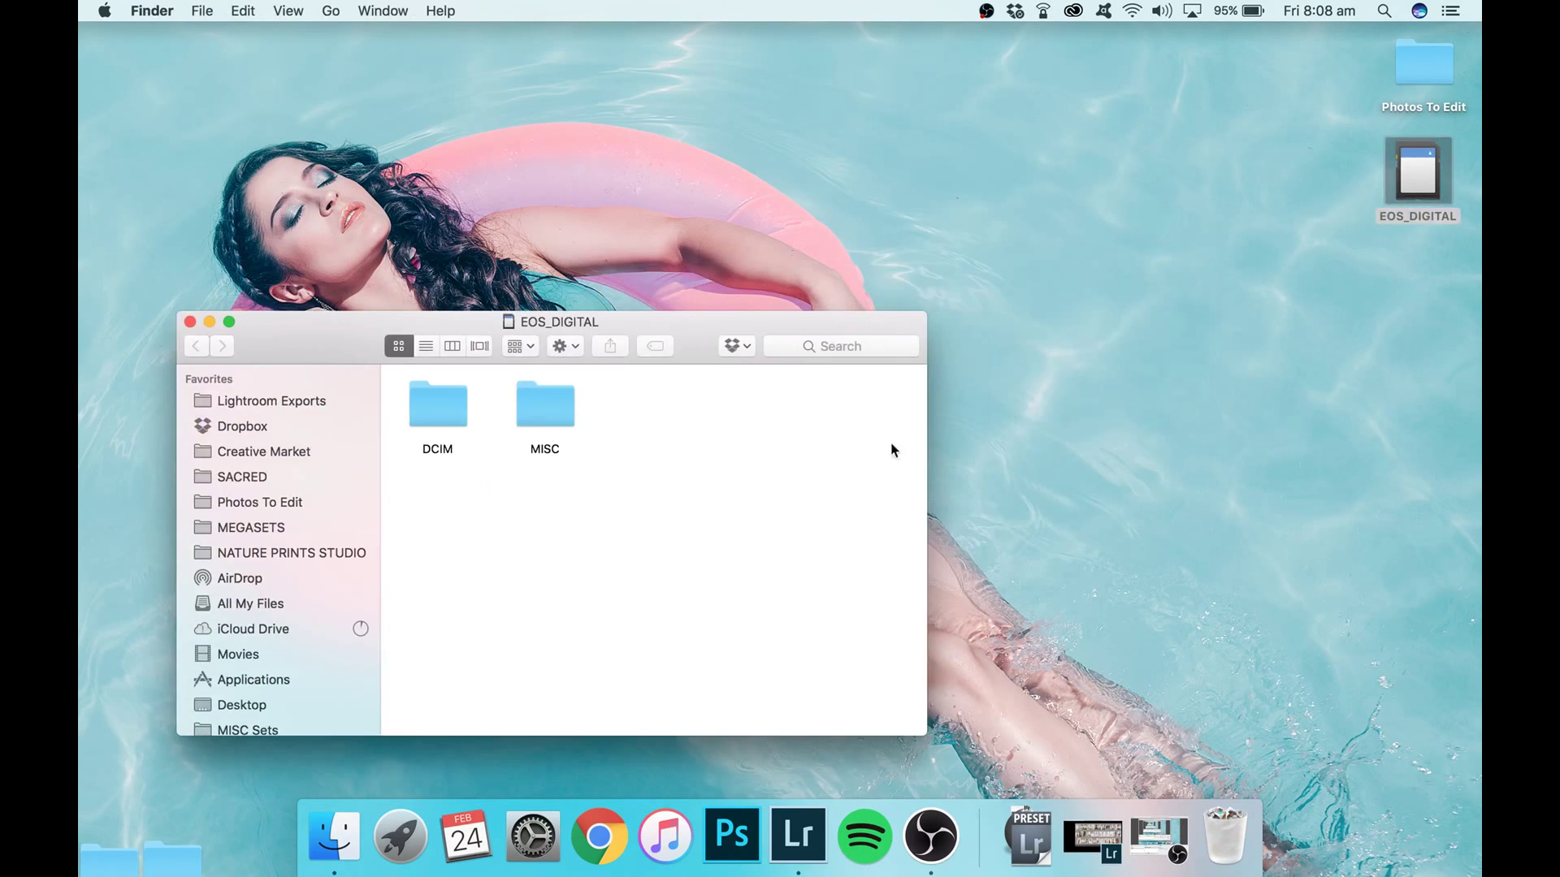
double_click(446, 411)
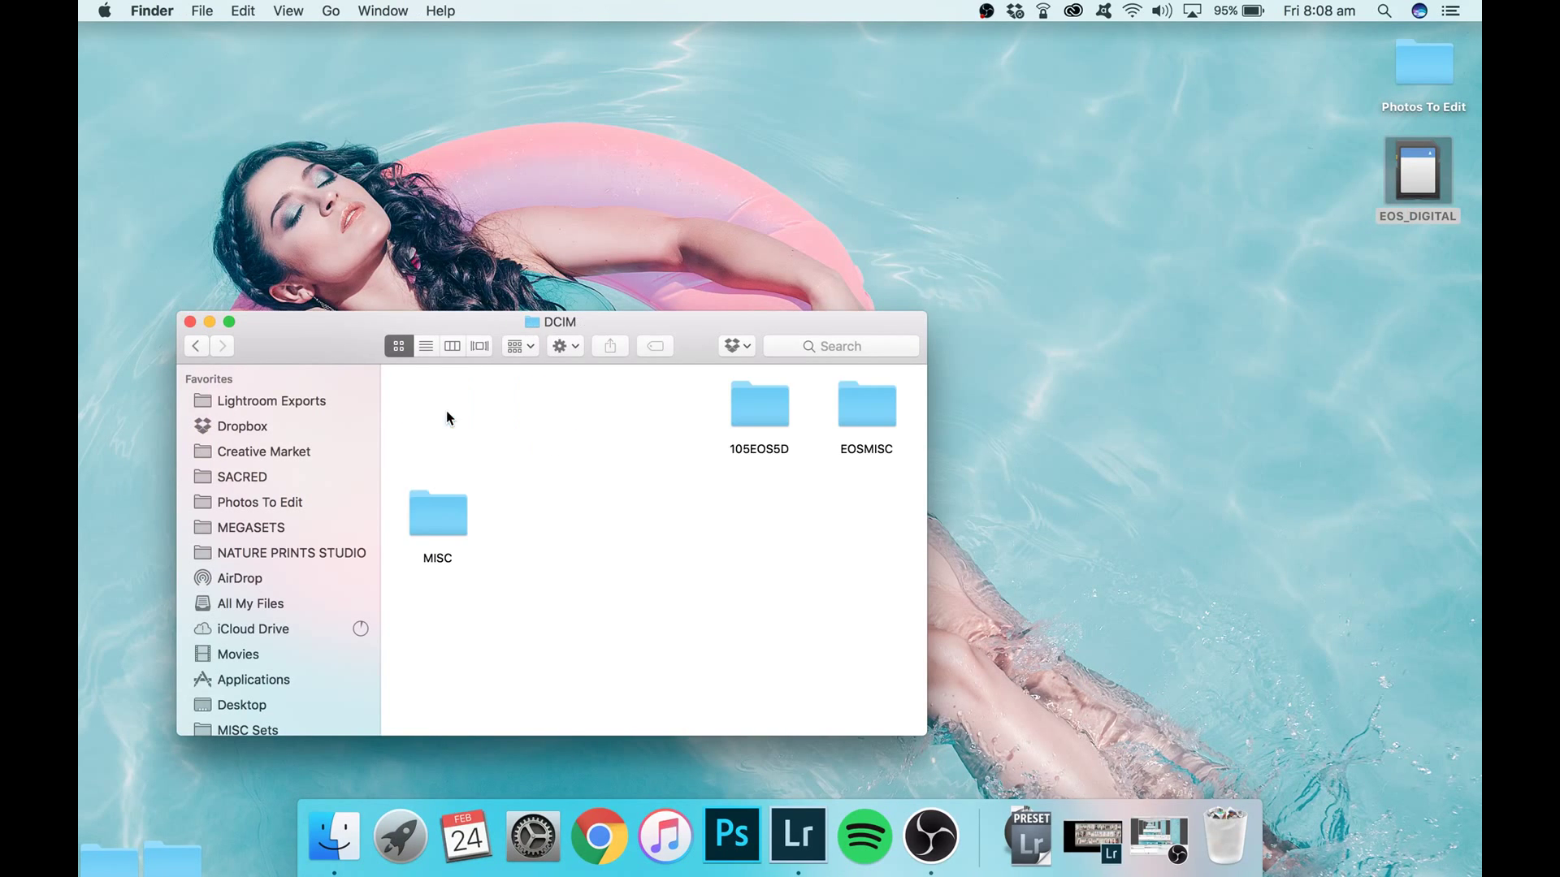
double_click(752, 411)
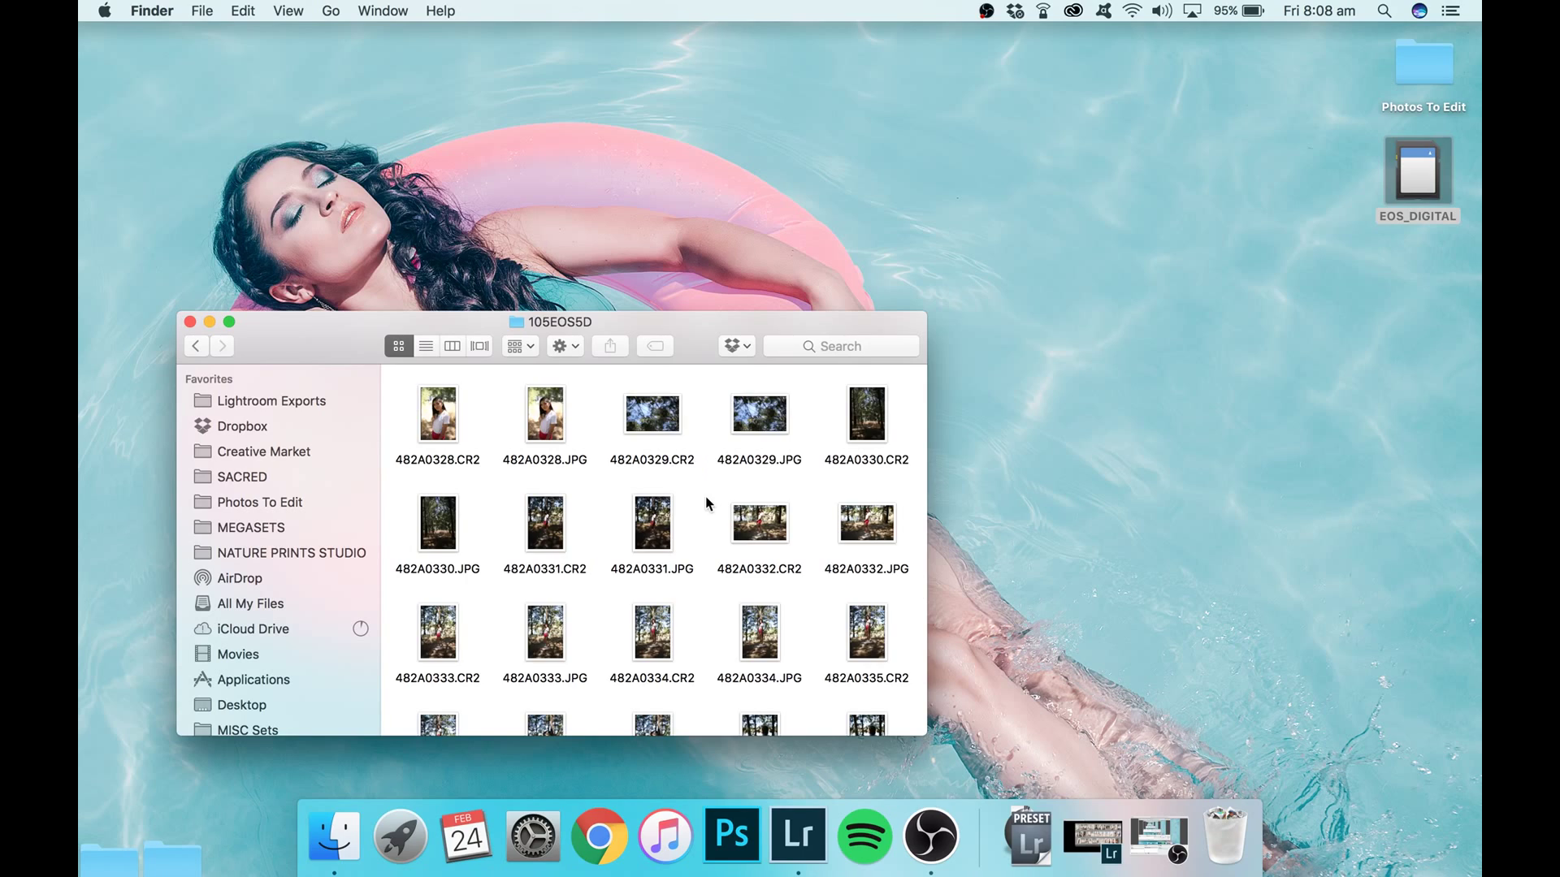
Select and copy the CR2 and JPG files of photos 482A0224 through 482A0229
scroll(705, 500, down, 10)
scroll(705, 499, up, 10)
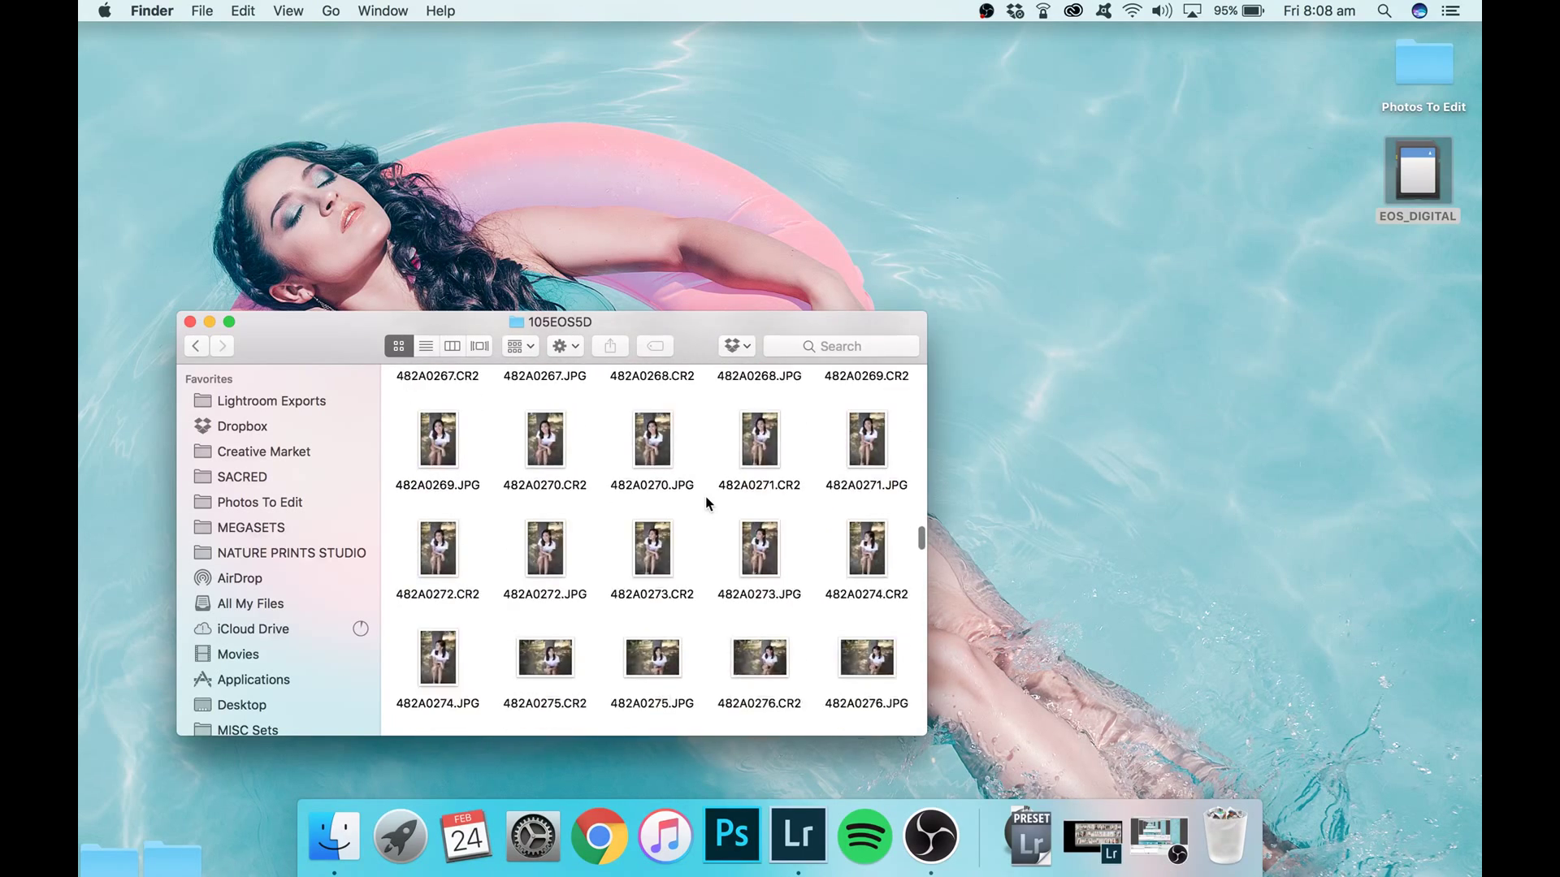
scroll(705, 497, up, 10)
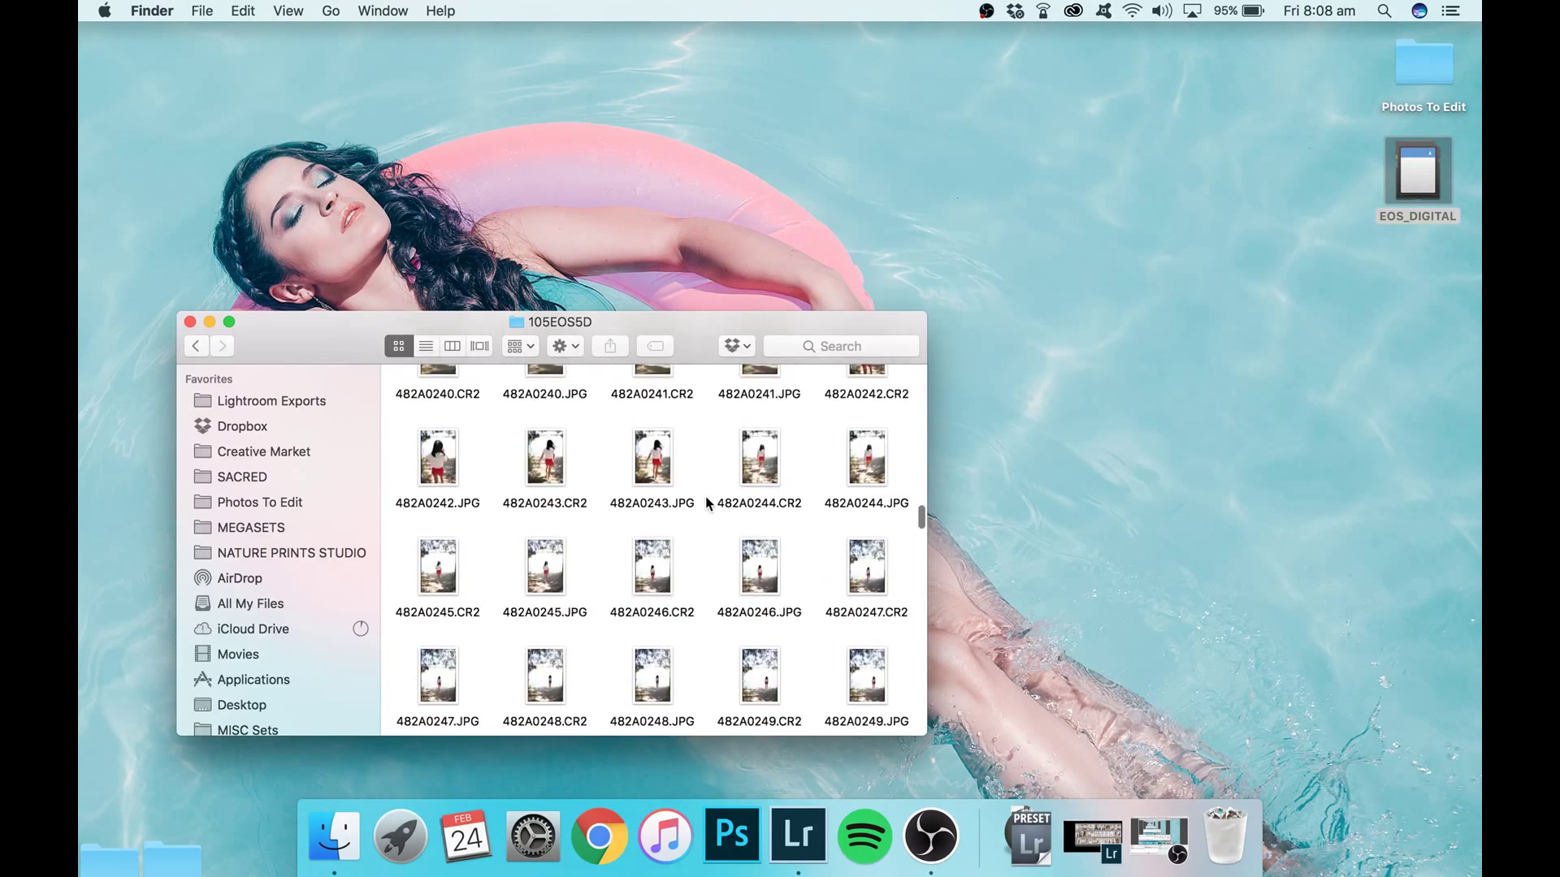
scroll(705, 497, down, 8)
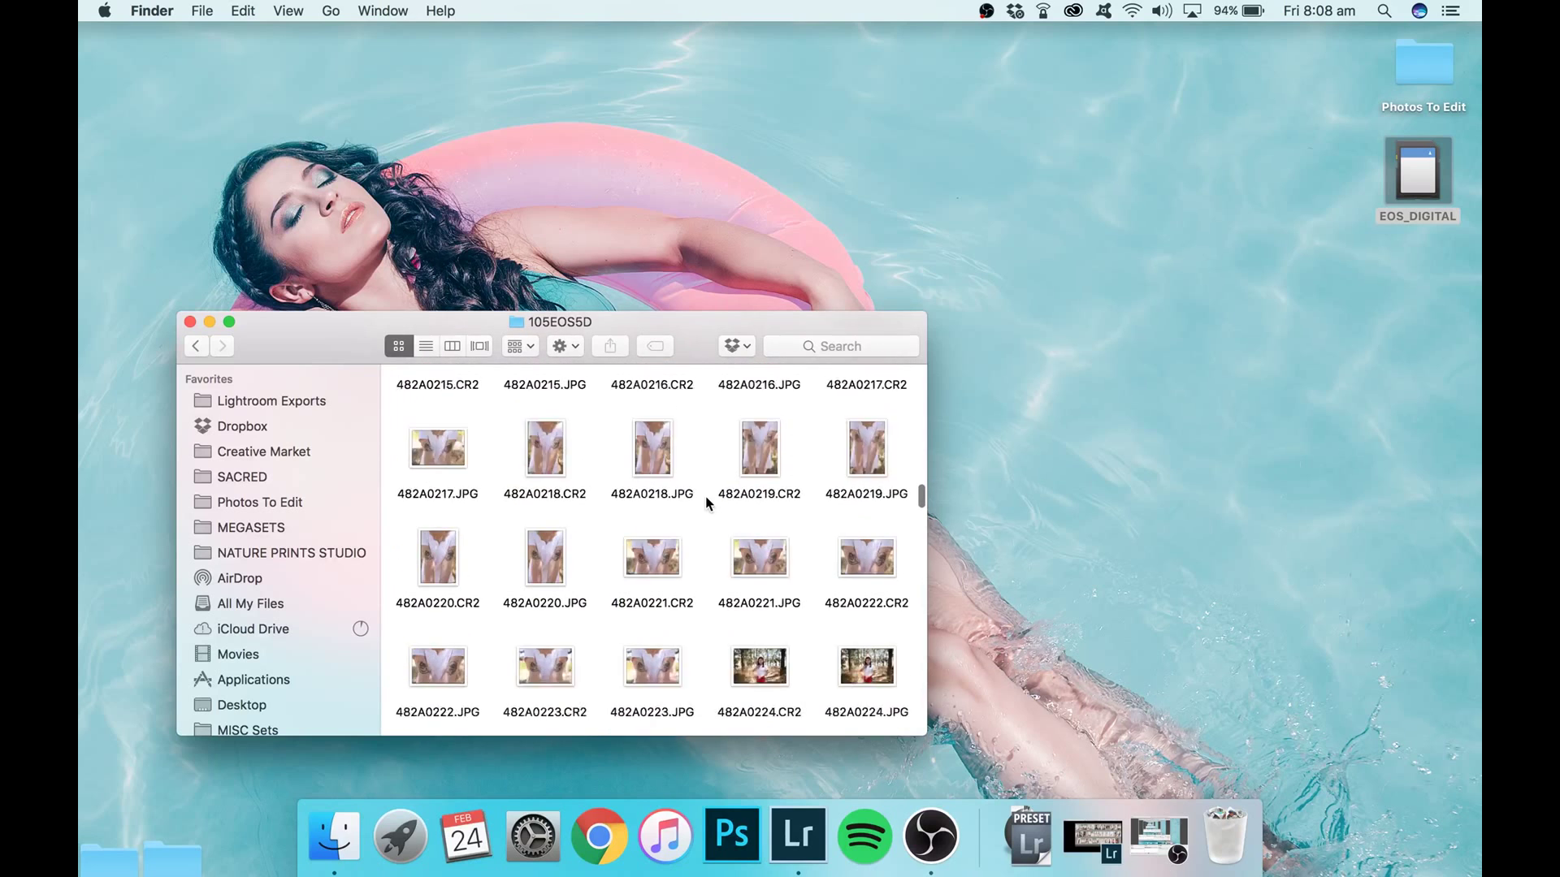
click(762, 463)
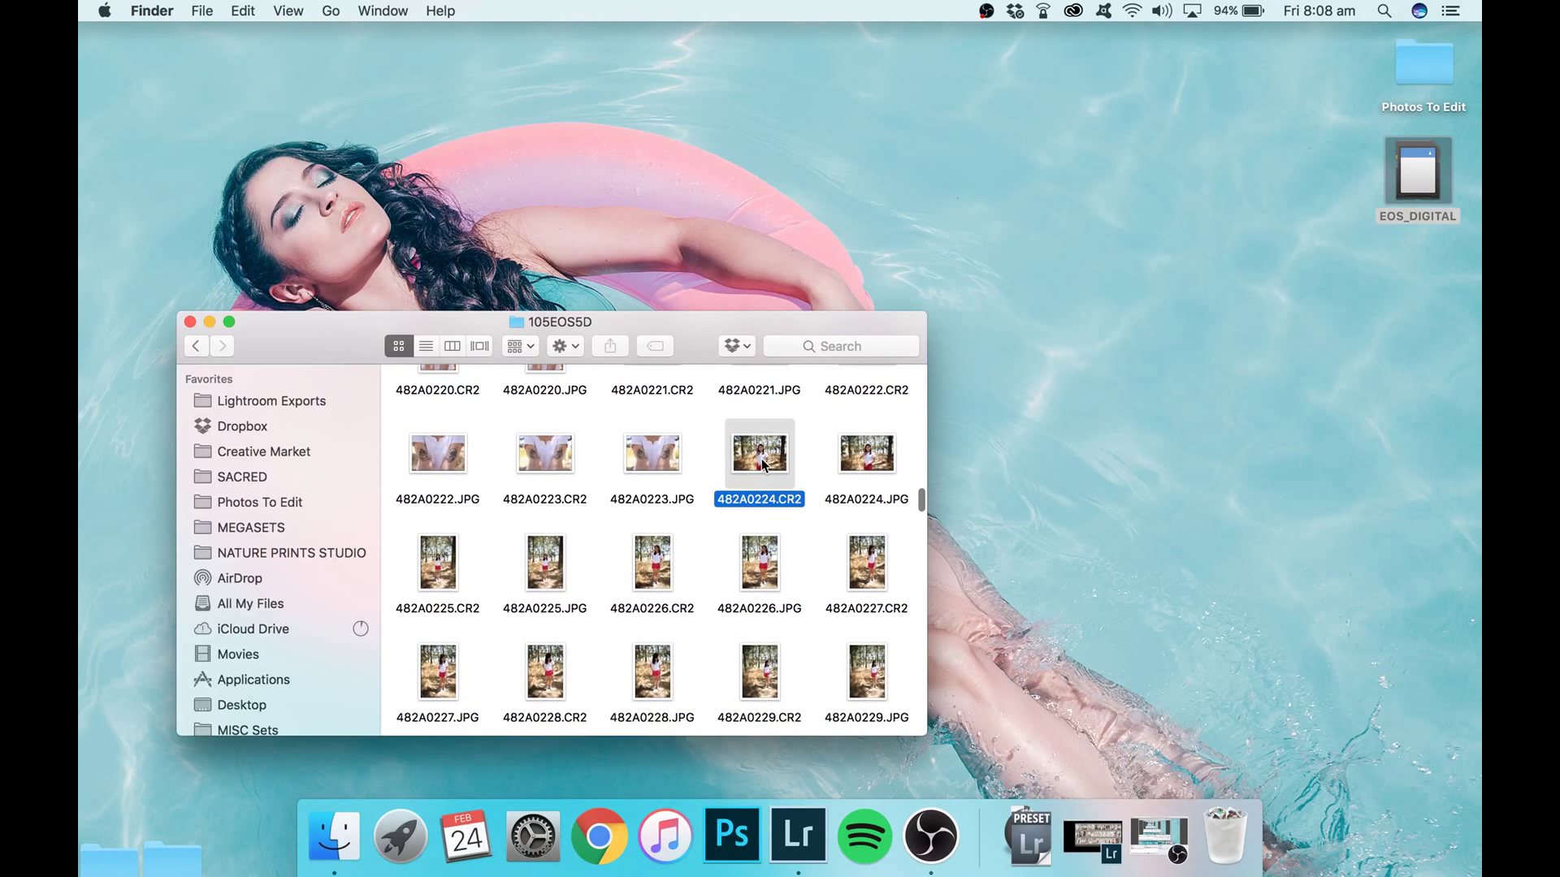
shift+click(851, 463)
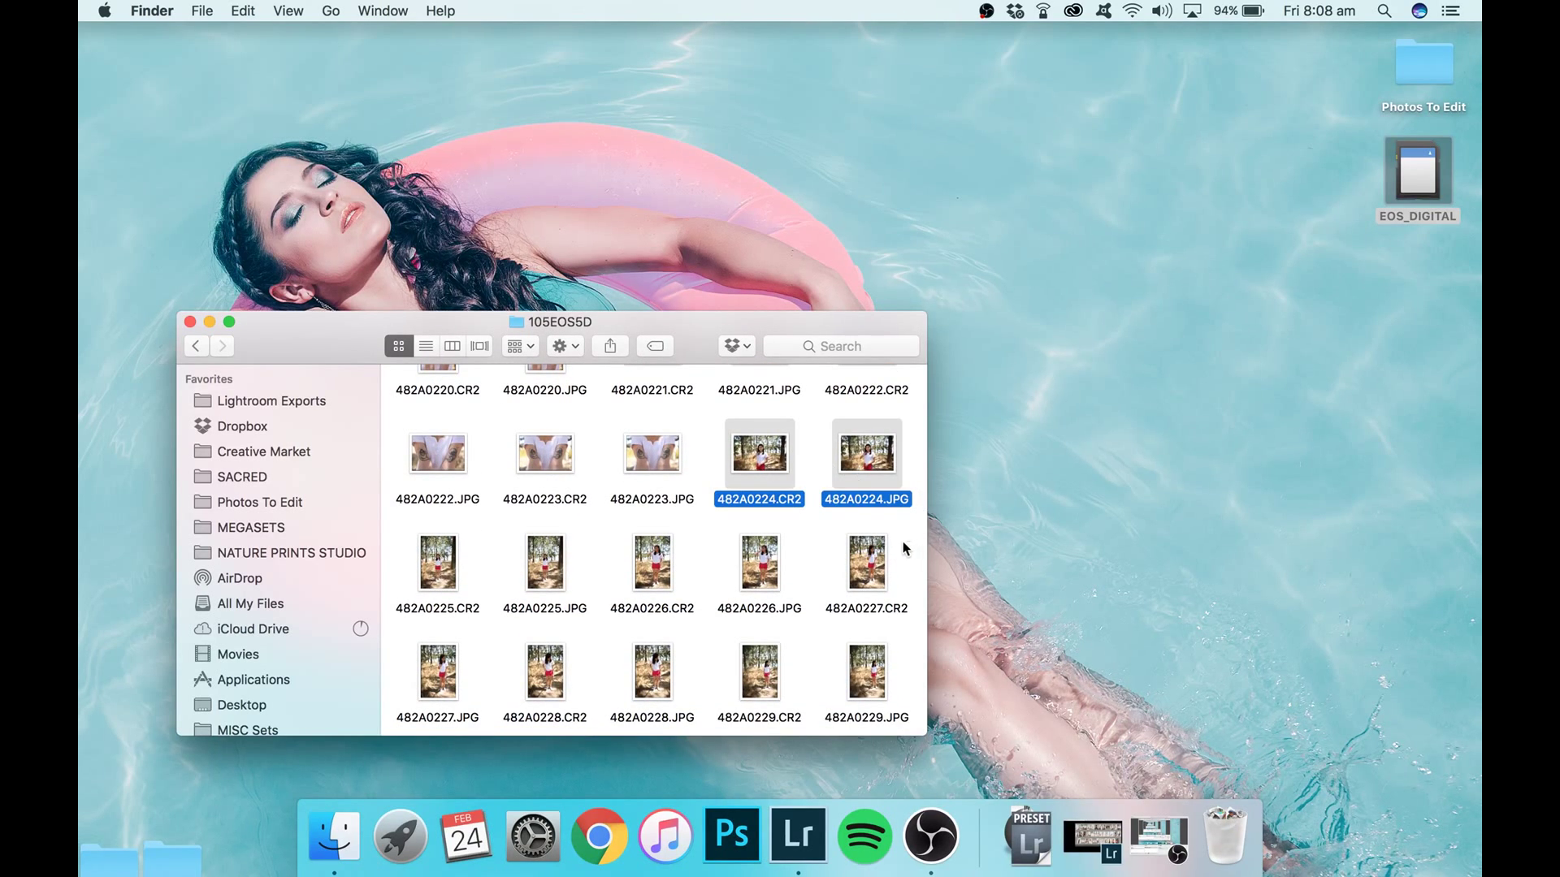
drag(910, 541, 402, 676)
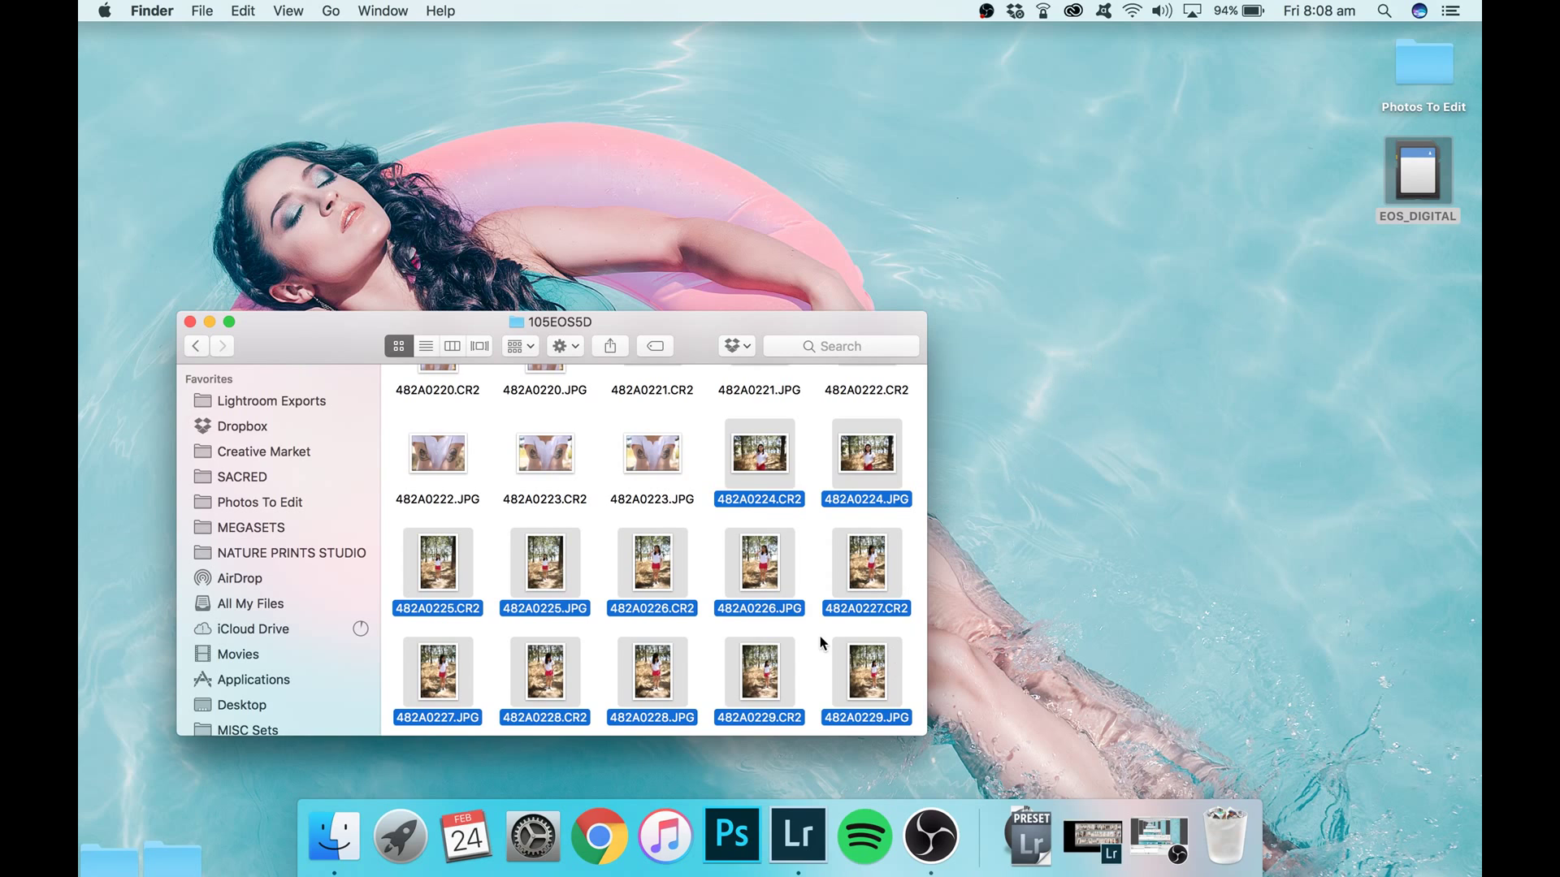
scroll(823, 643, down, 2)
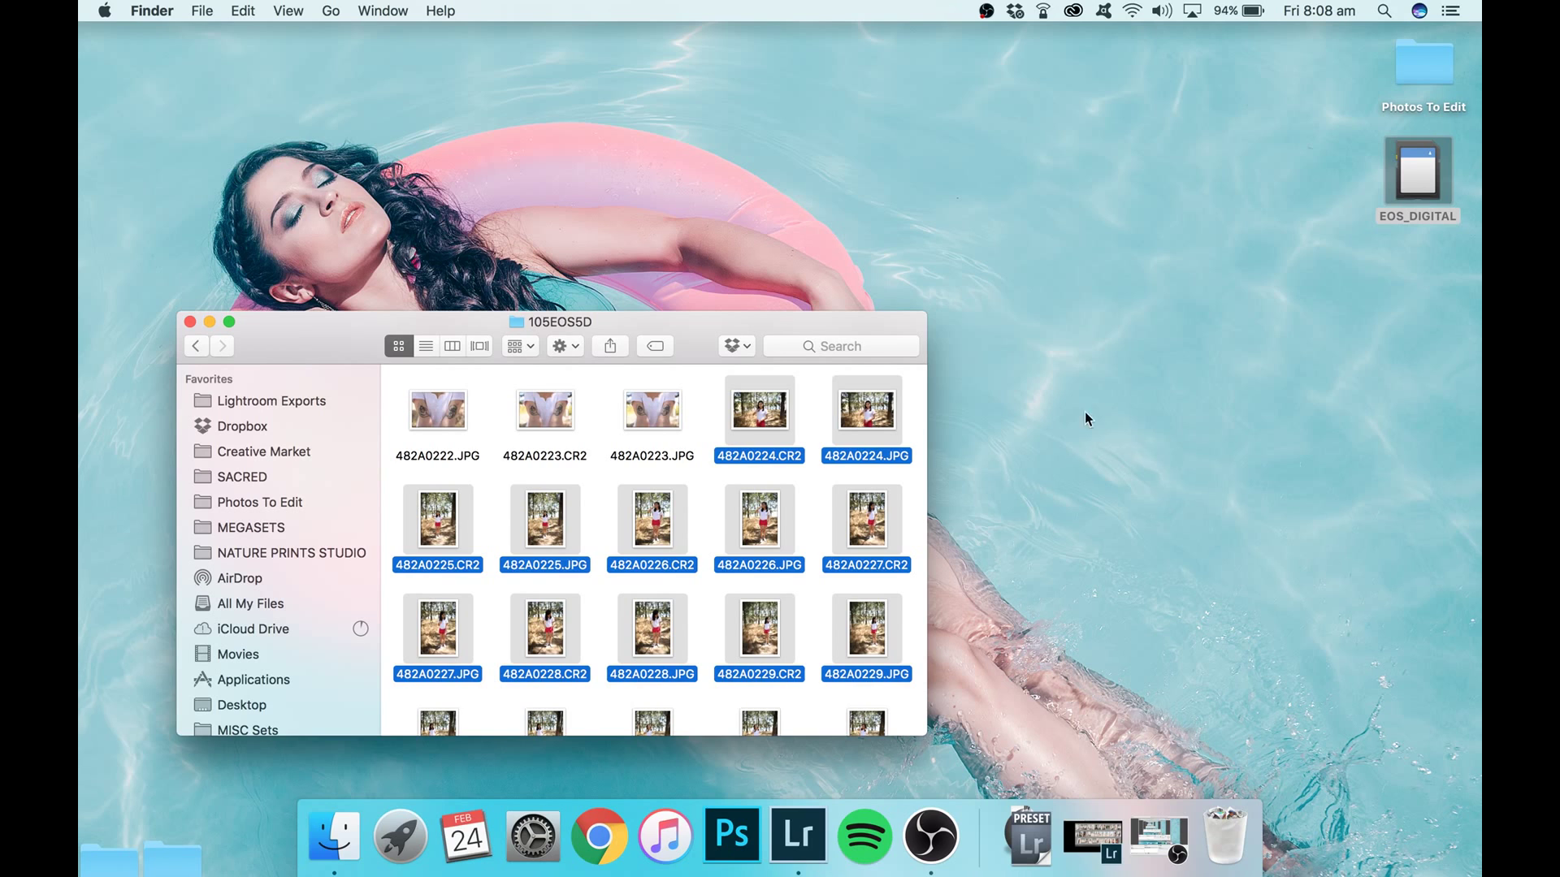
Open the Photos To Edit folder from the desktop and move its window clear of the memory card's window
click(1411, 91)
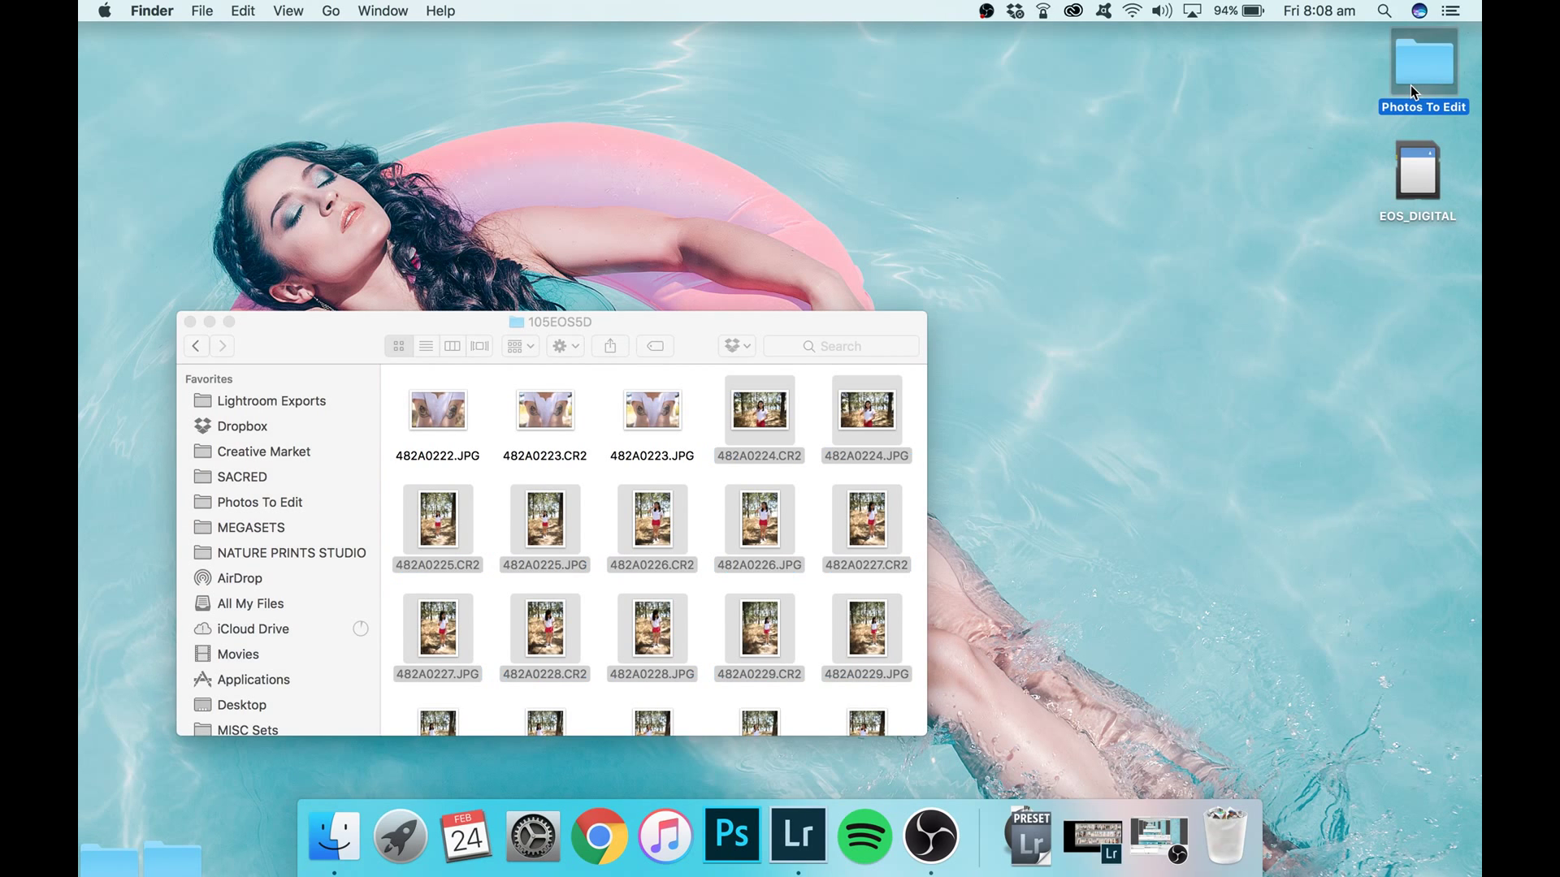
double_click(1411, 91)
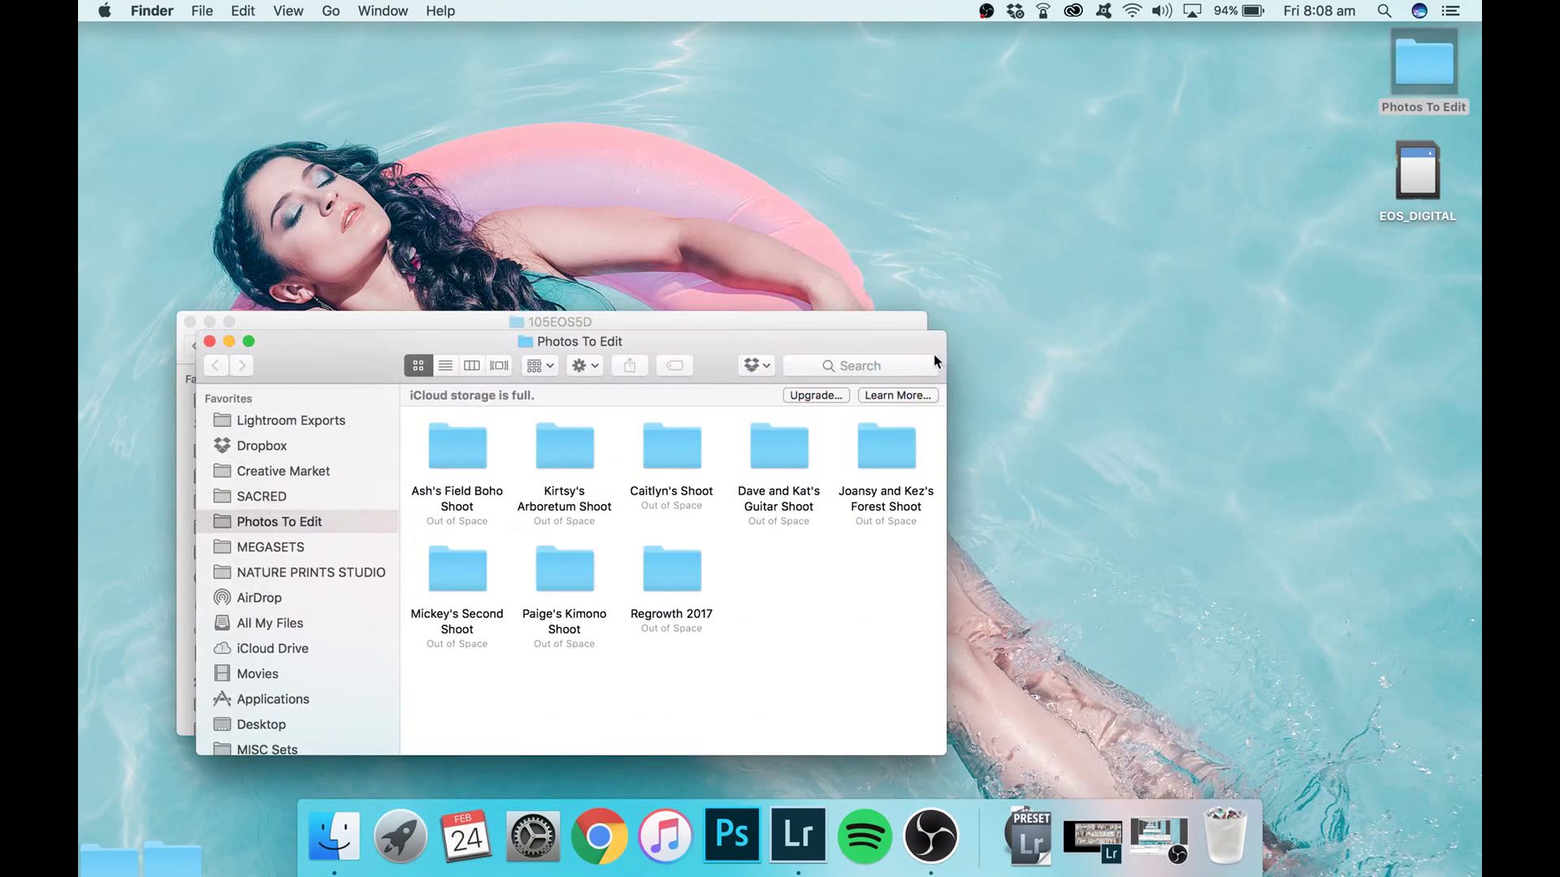
drag(816, 344, 1349, 36)
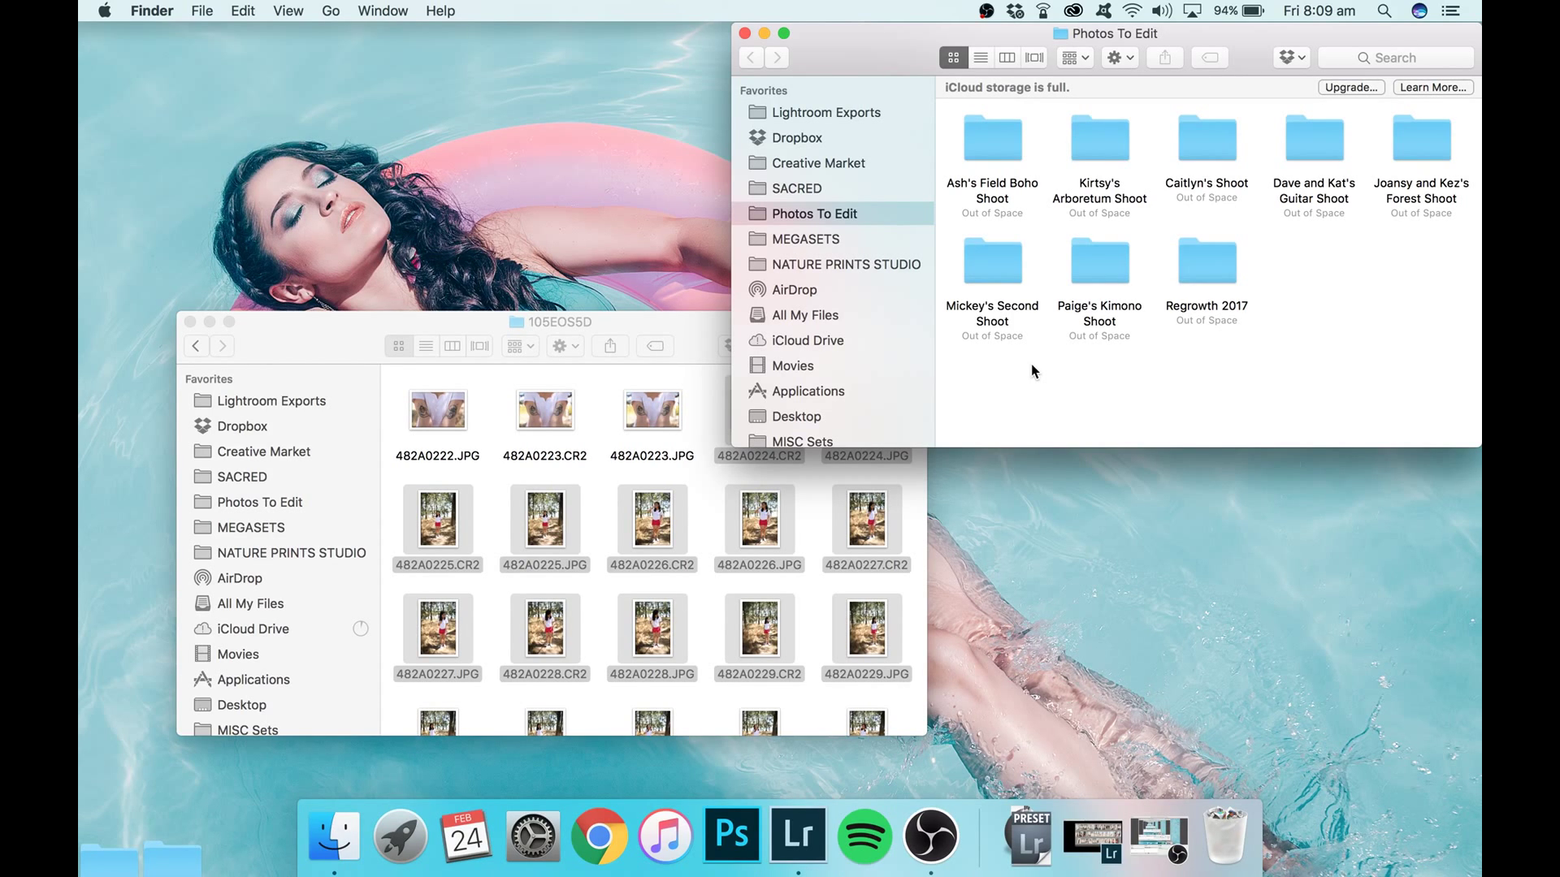
Create a new folder in Photos To Edit, named with the model's first name in possessive form followed by "Lake Shoot 290117"
right_click(1062, 368)
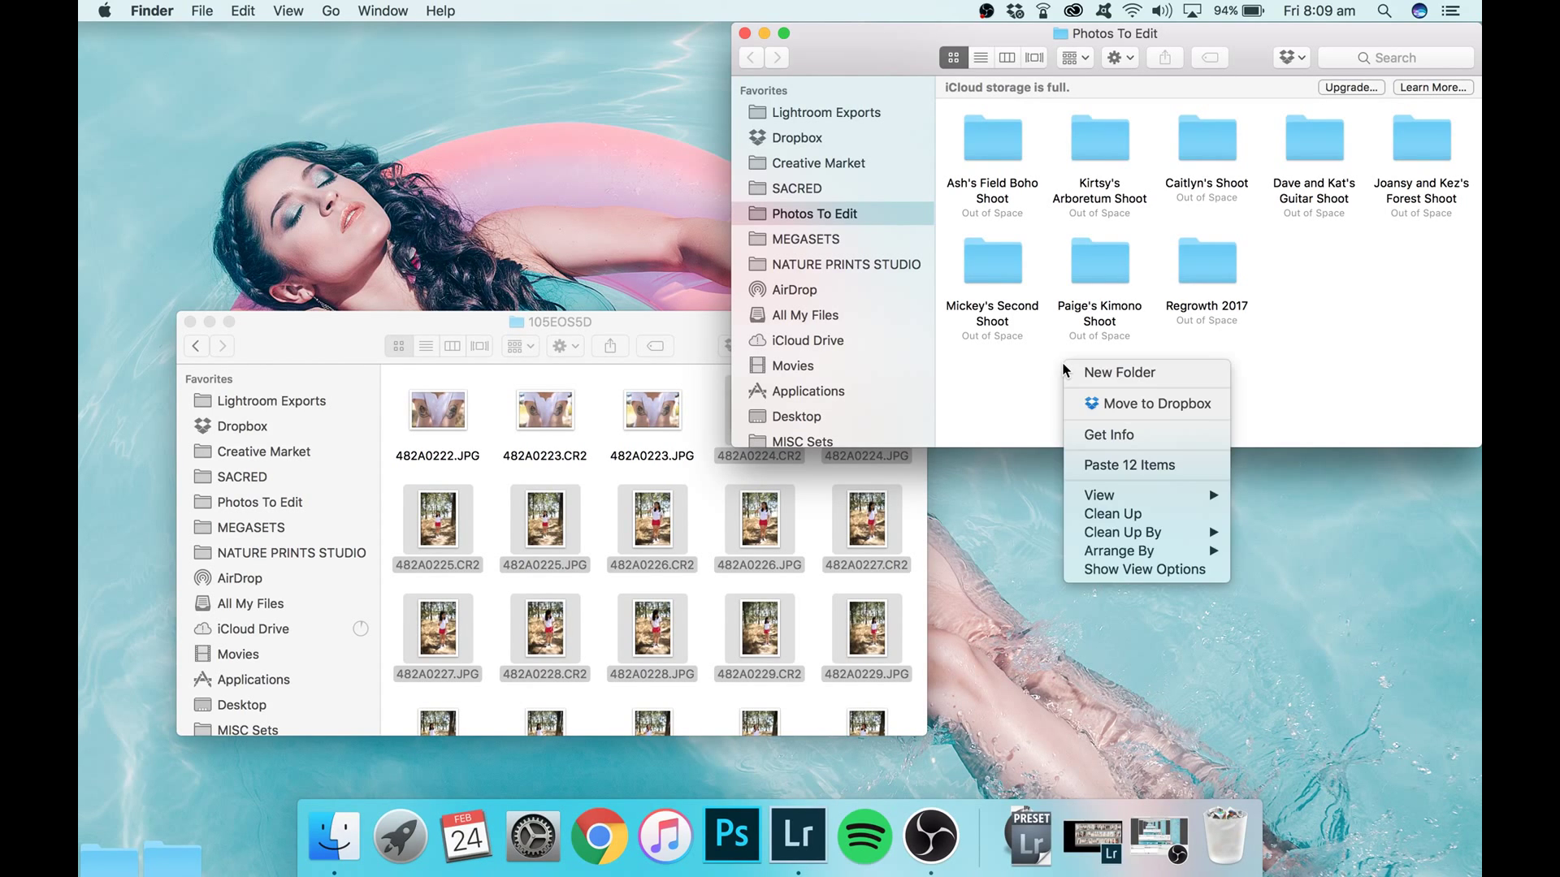
click(1104, 373)
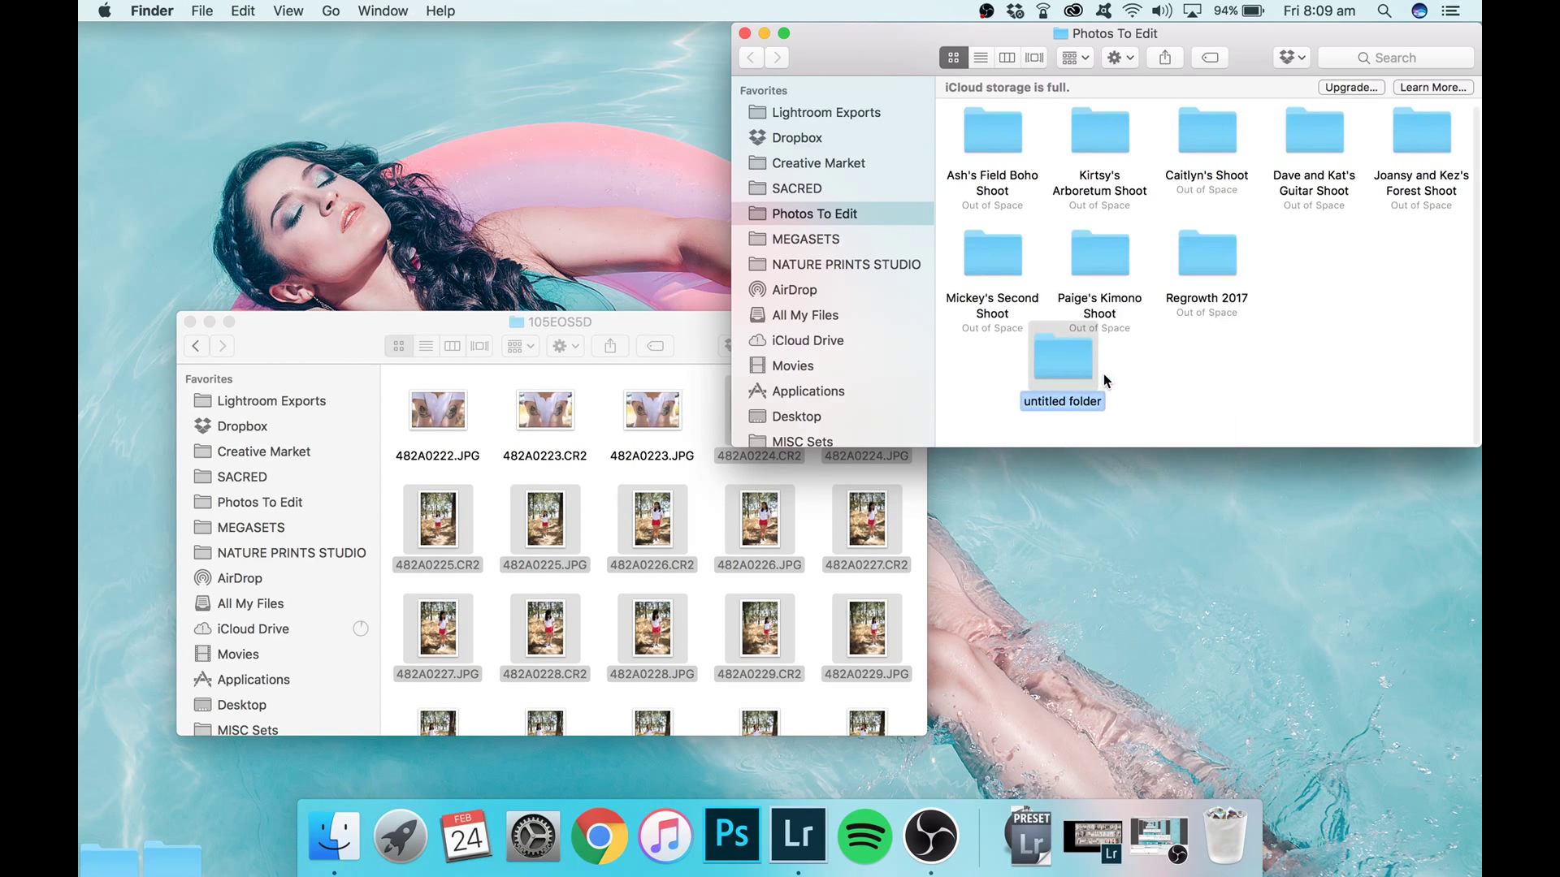
click(1066, 403)
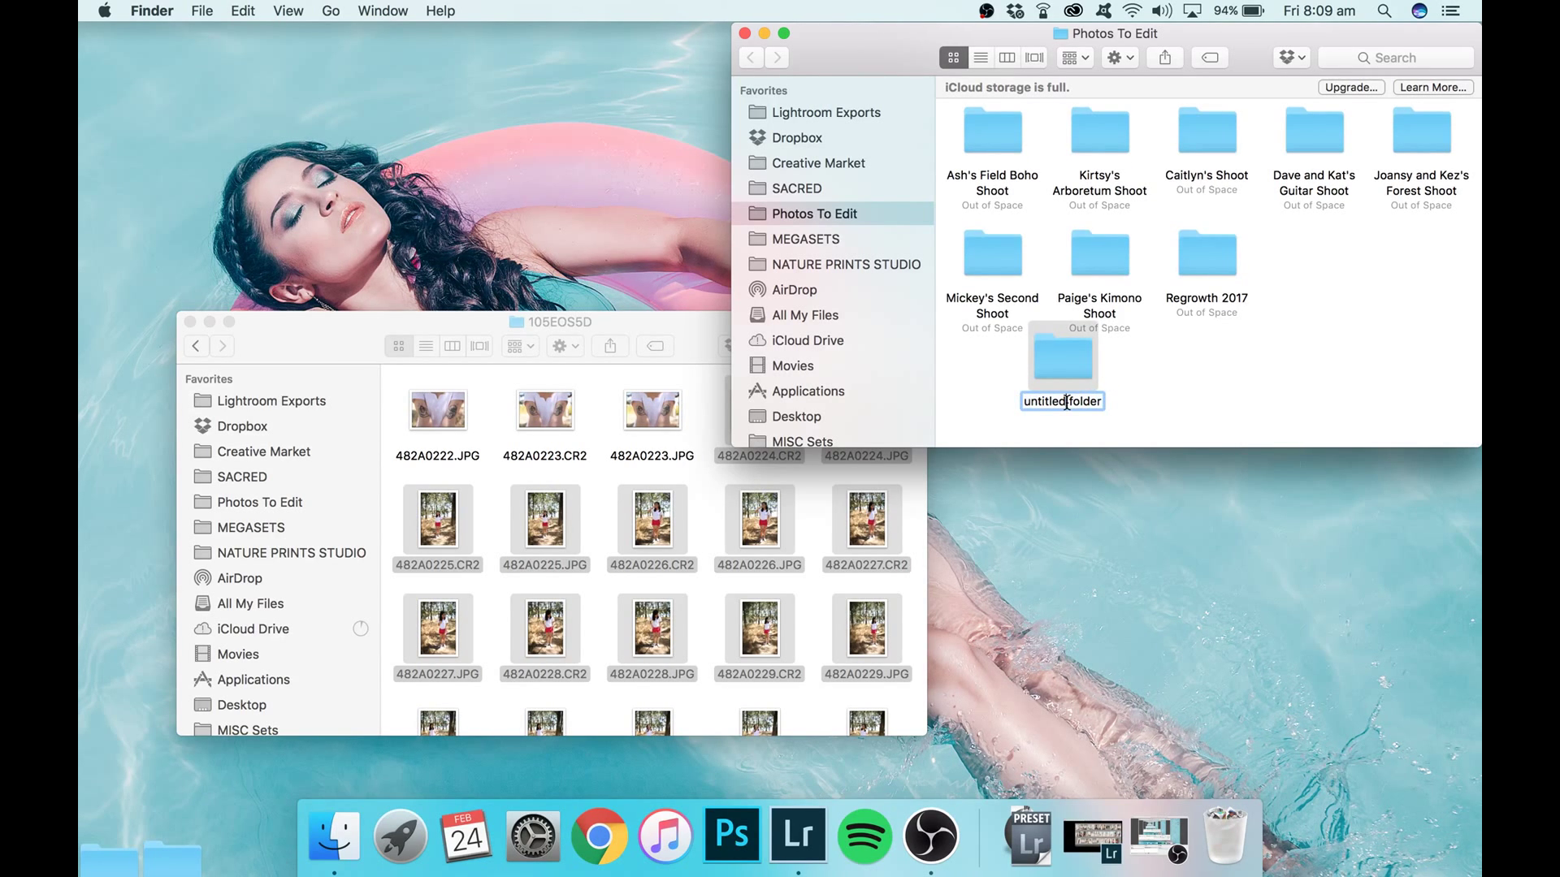
key(super+a)
text(Micket)
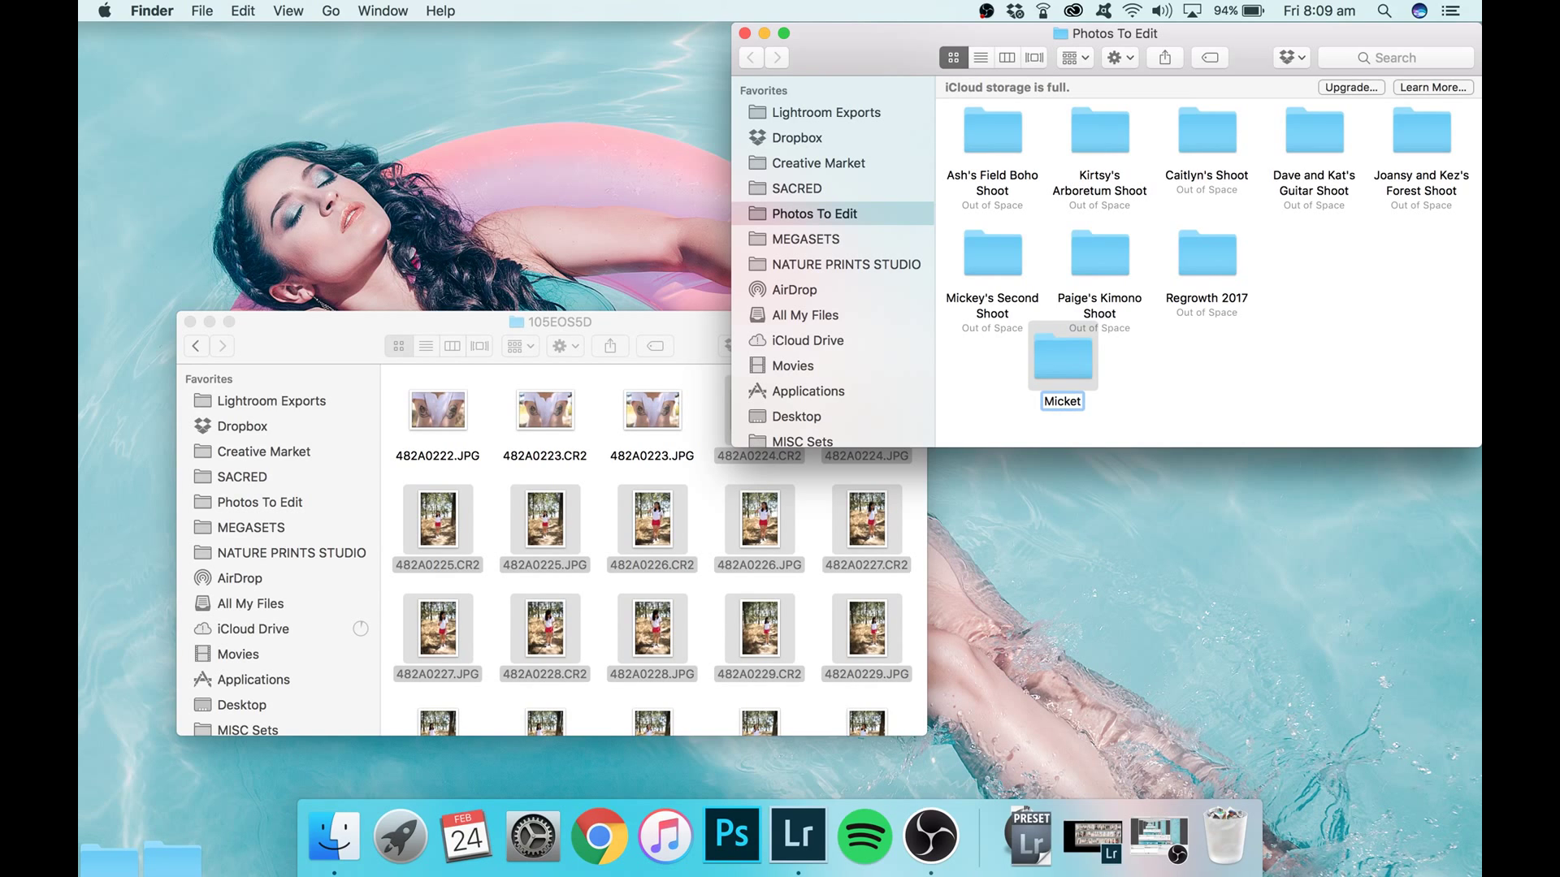
key(BackSpace)
text(y's Lake Shoot)
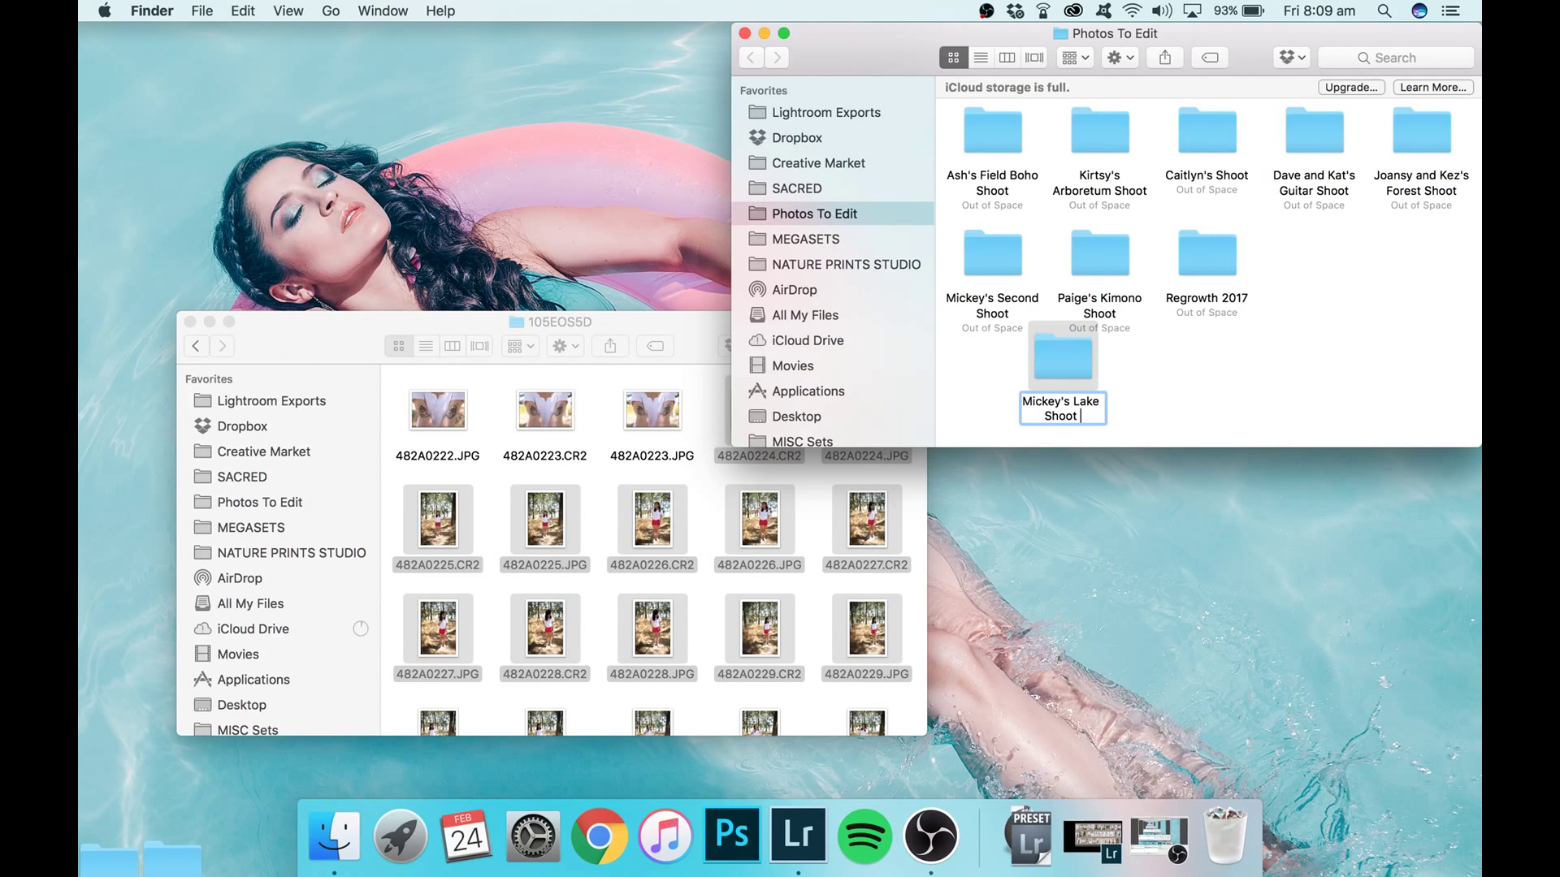
text( 290117)
key(Return)
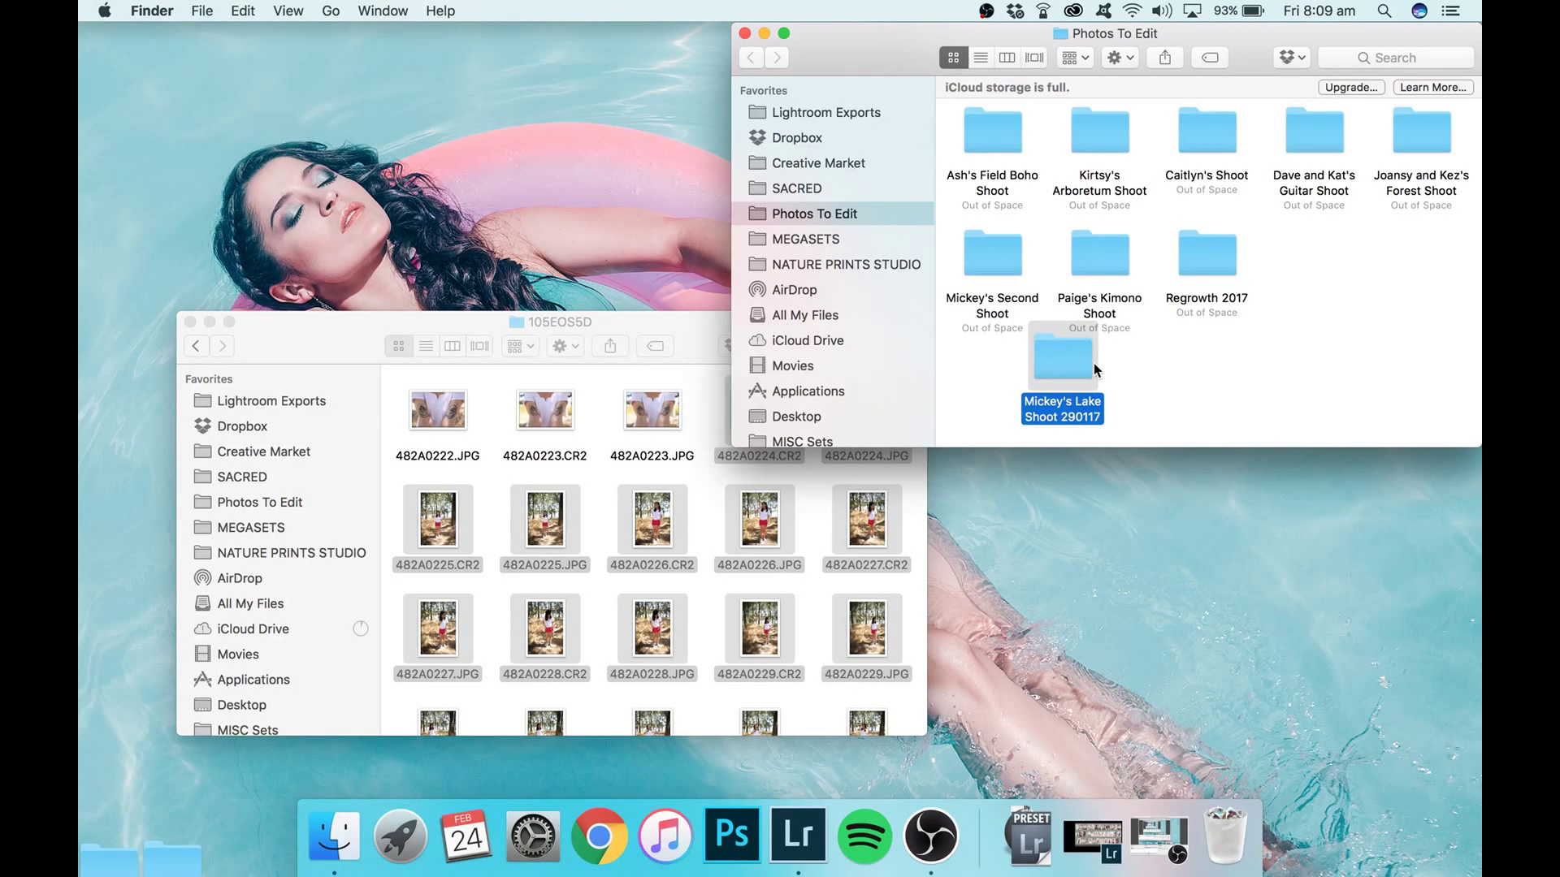
Place the new lake shoot folder beside the others, open it and paste the copied photos into it
drag(1093, 363, 1341, 268)
double_click(1341, 268)
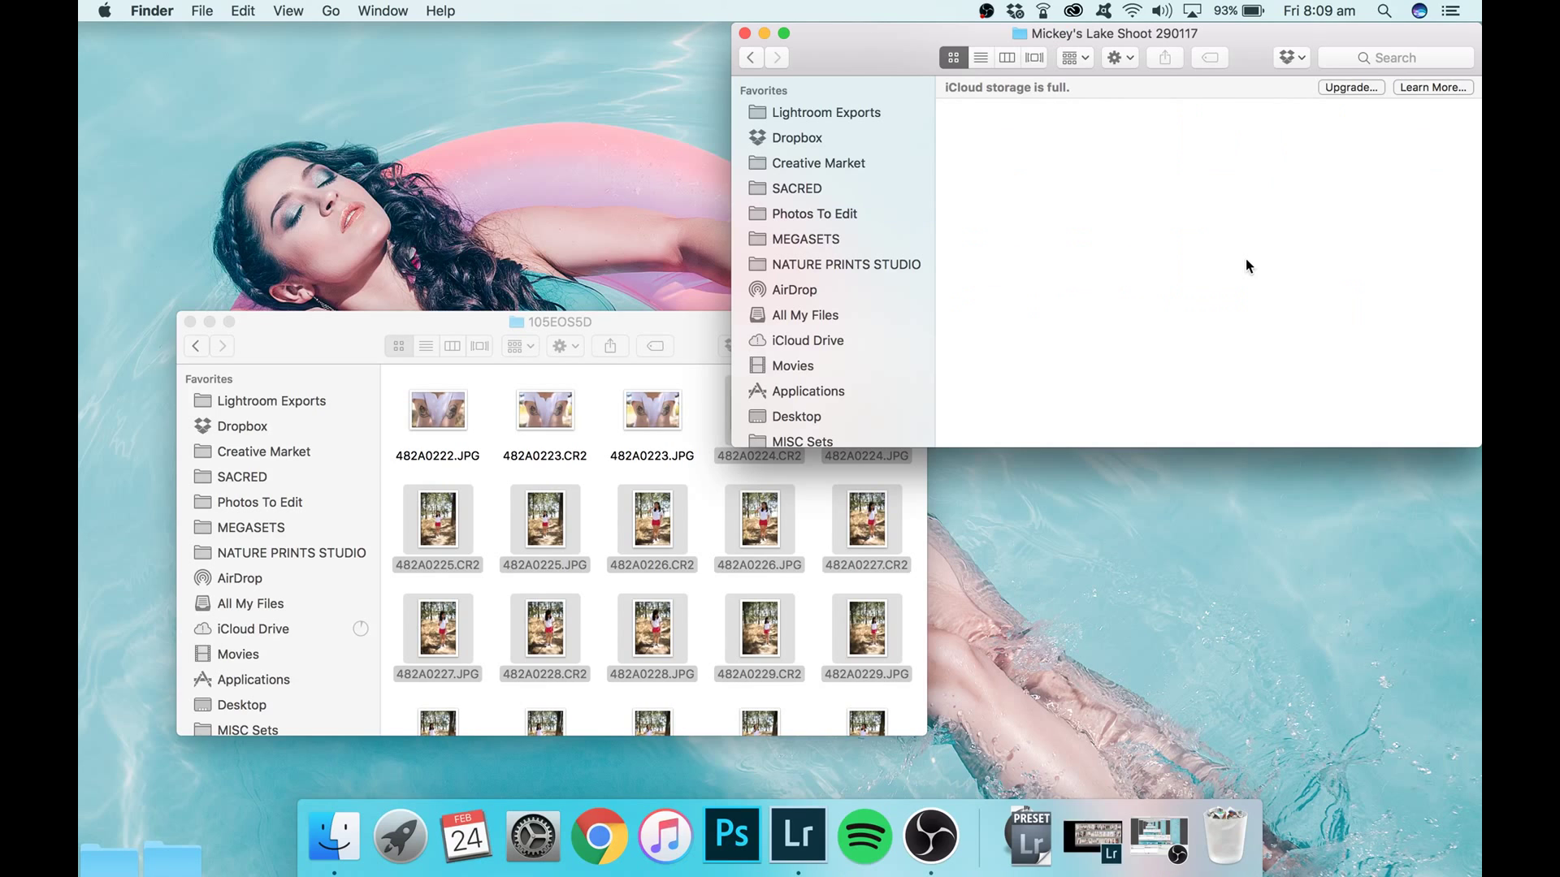
key(super+v)
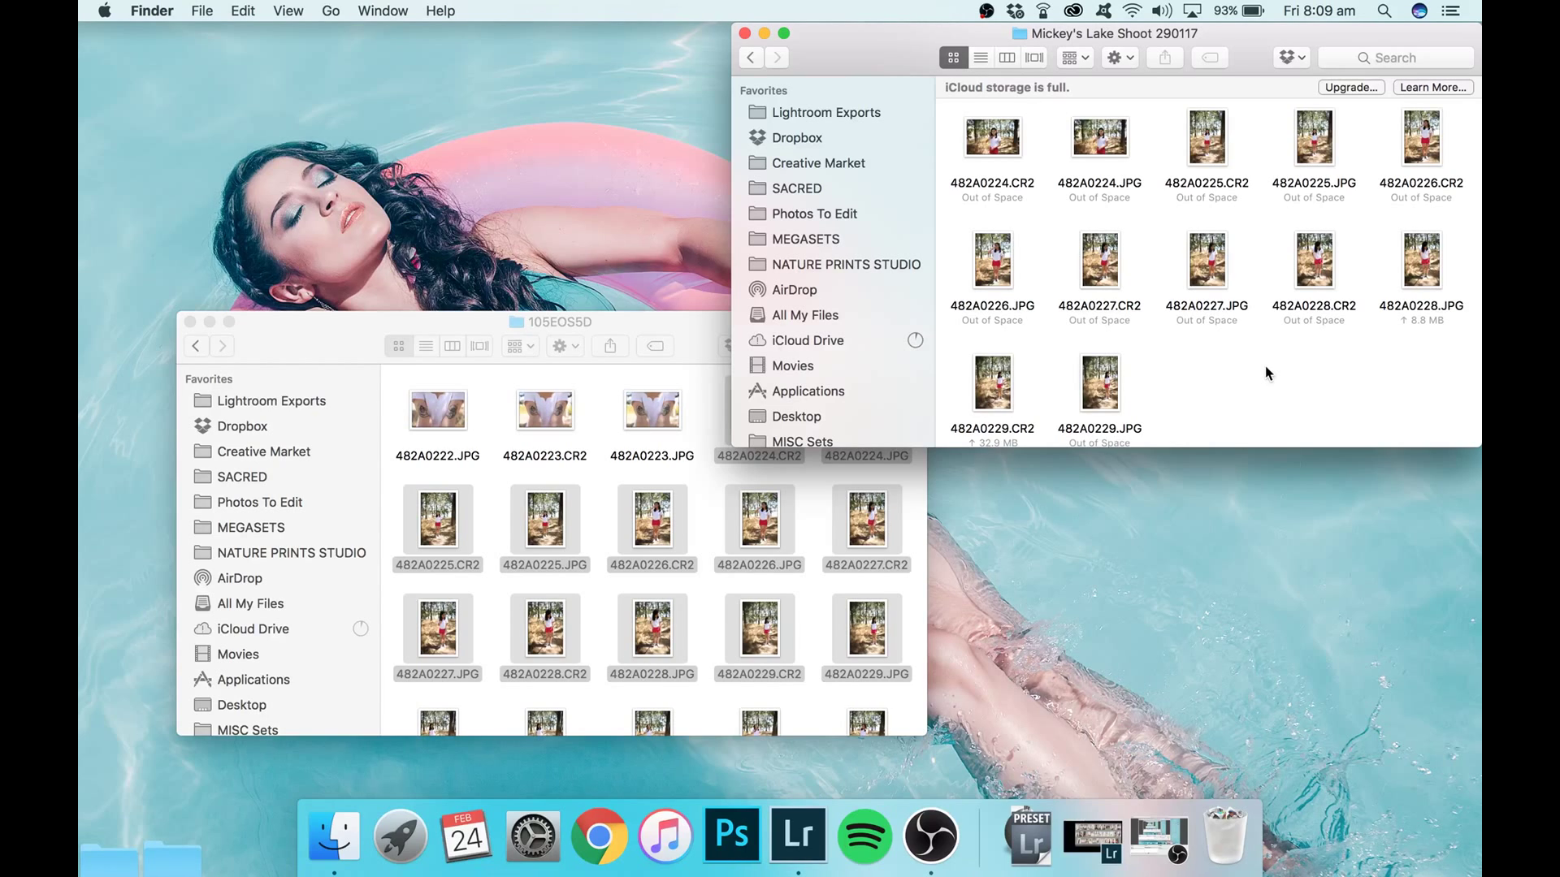
Switch to Lightroom and import all photos from the Lake Shoot 290117 folder in the Desktop's Photos To Edit folder, adding them without moving
click(811, 830)
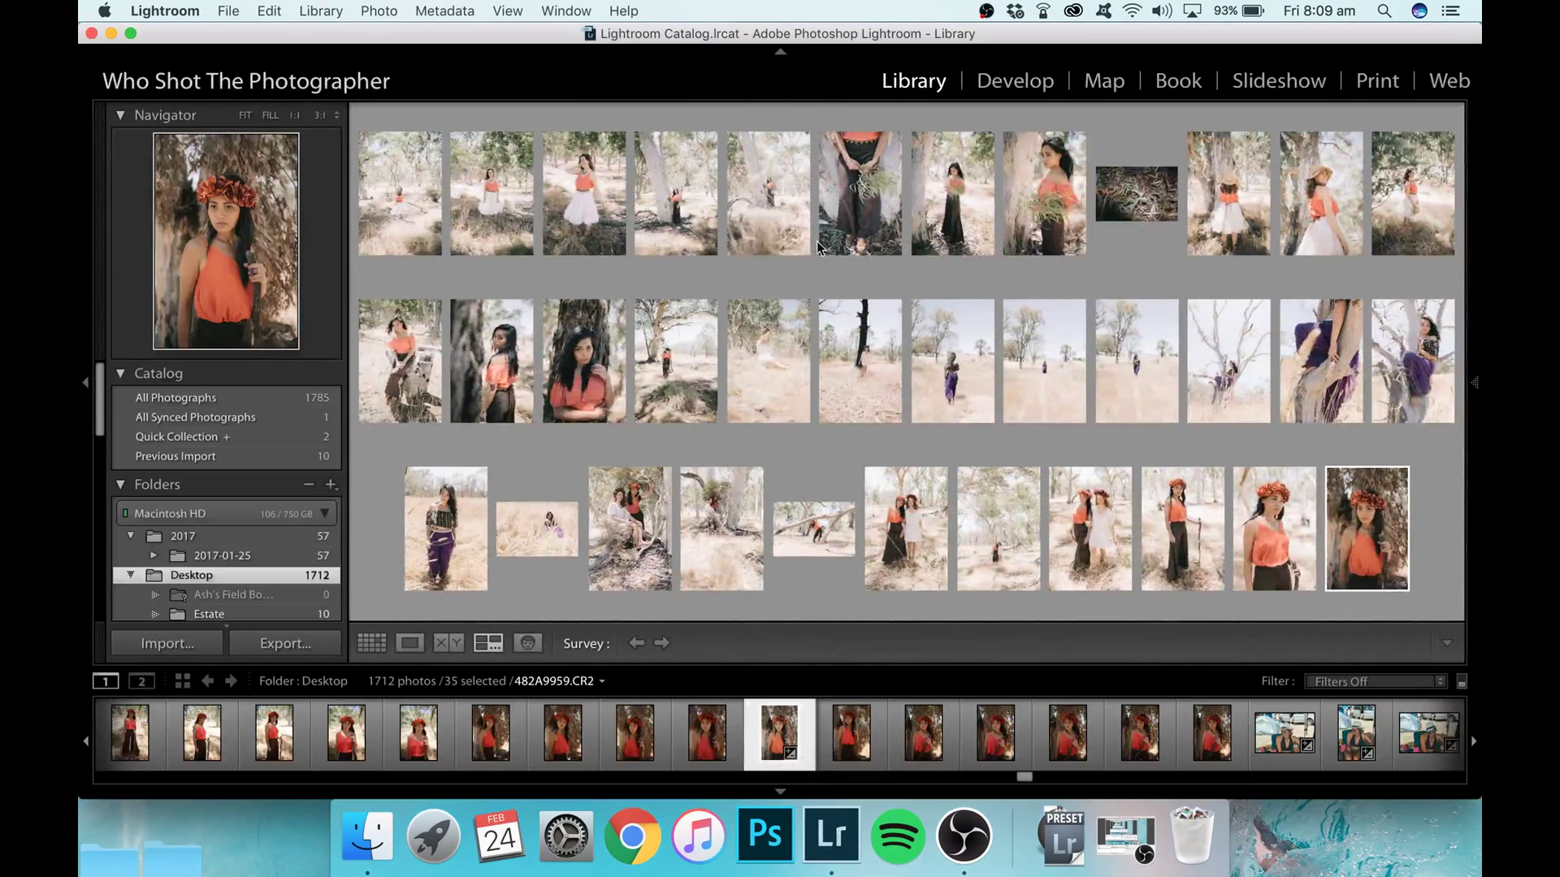
click(195, 641)
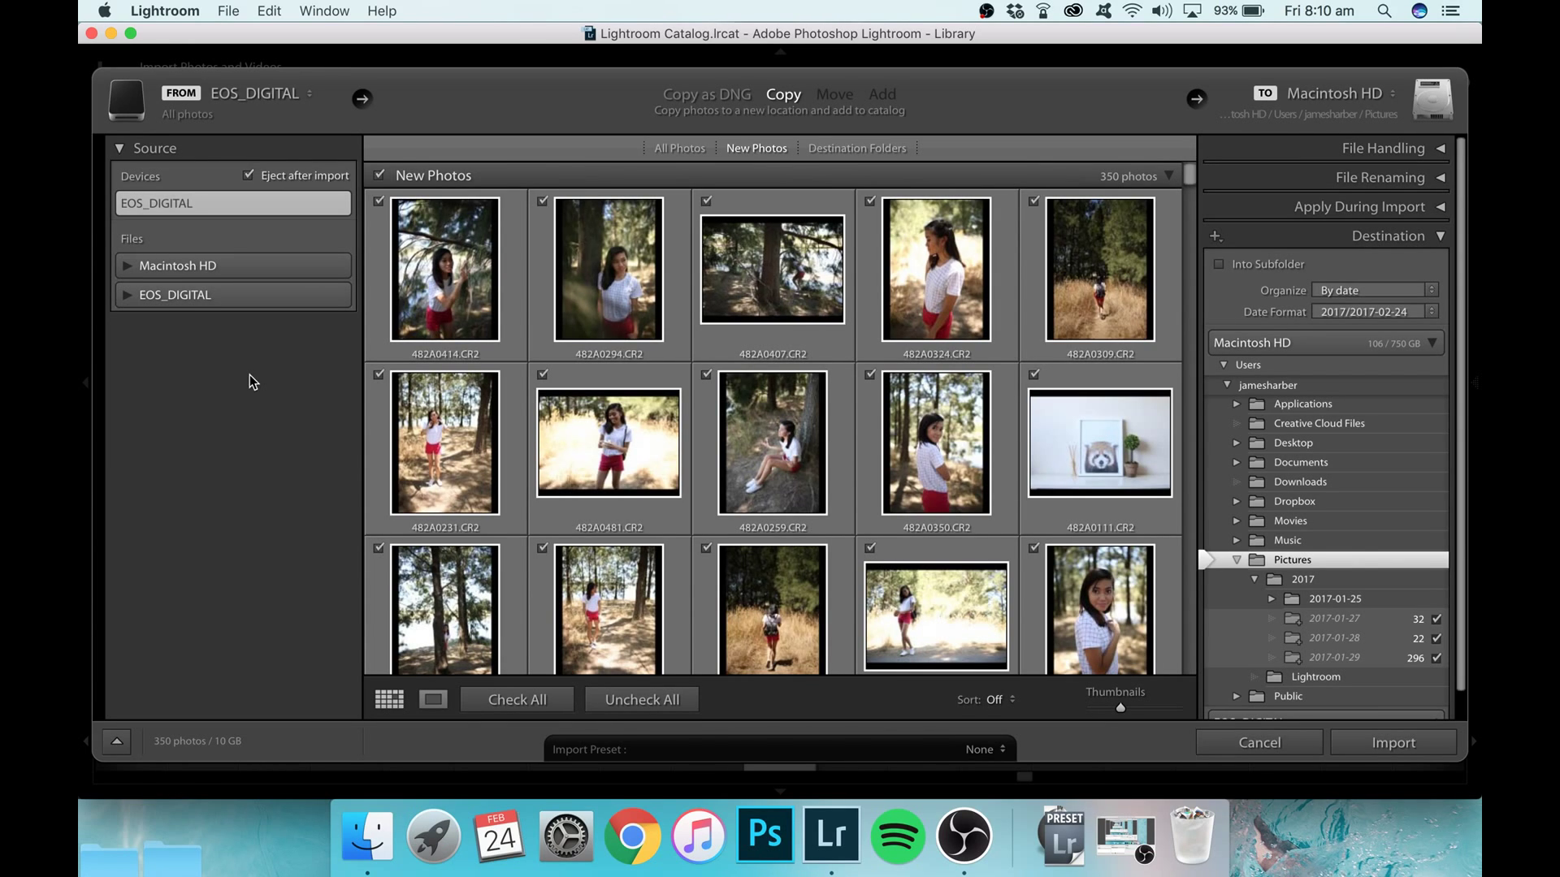
click(127, 266)
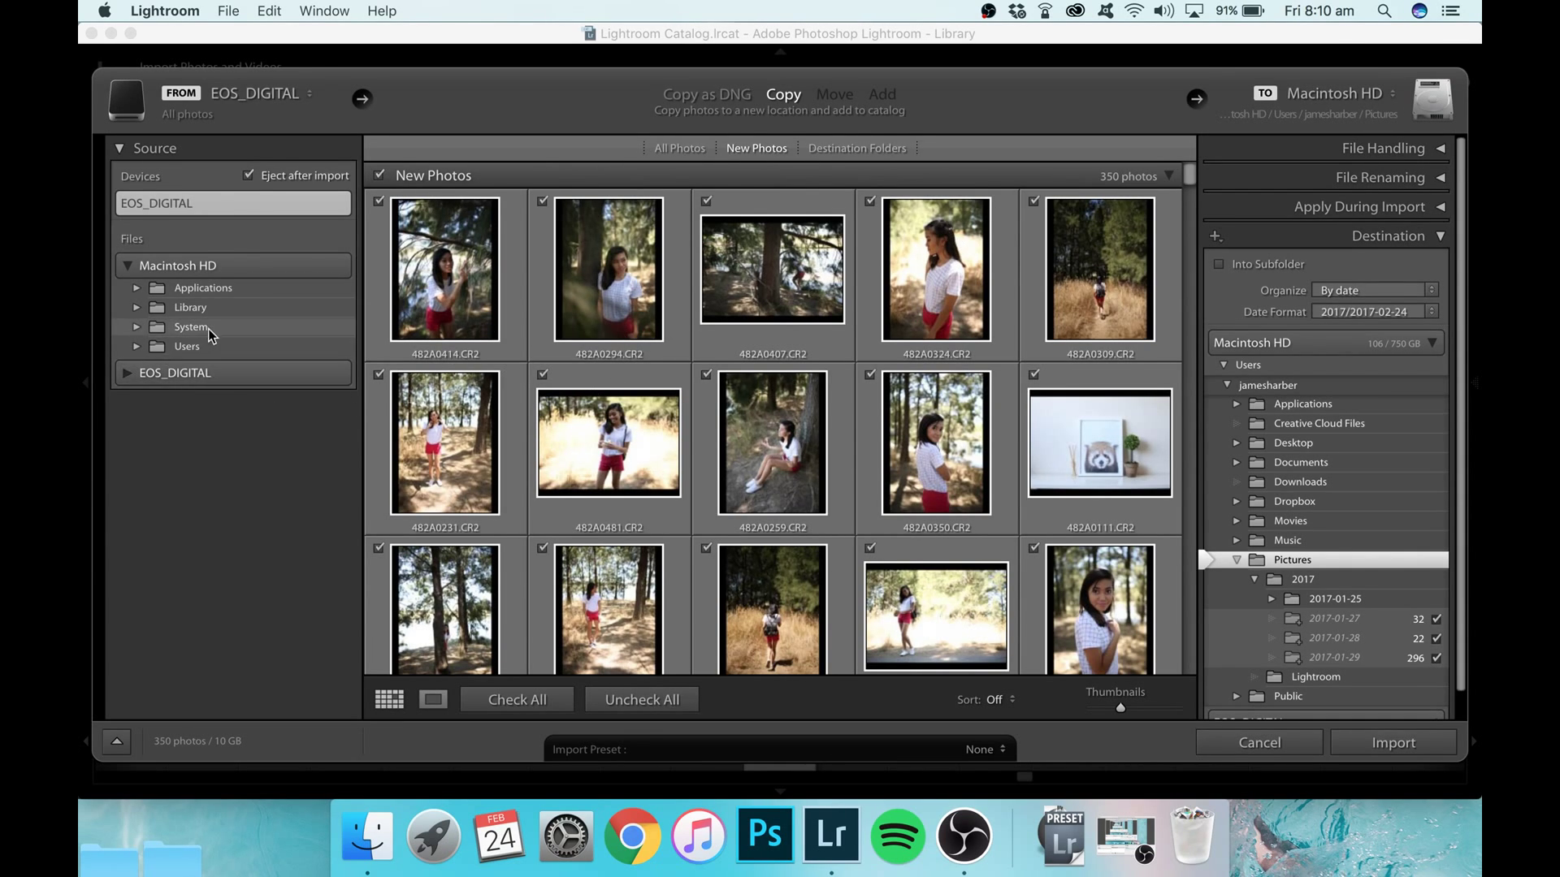
click(143, 330)
click(137, 367)
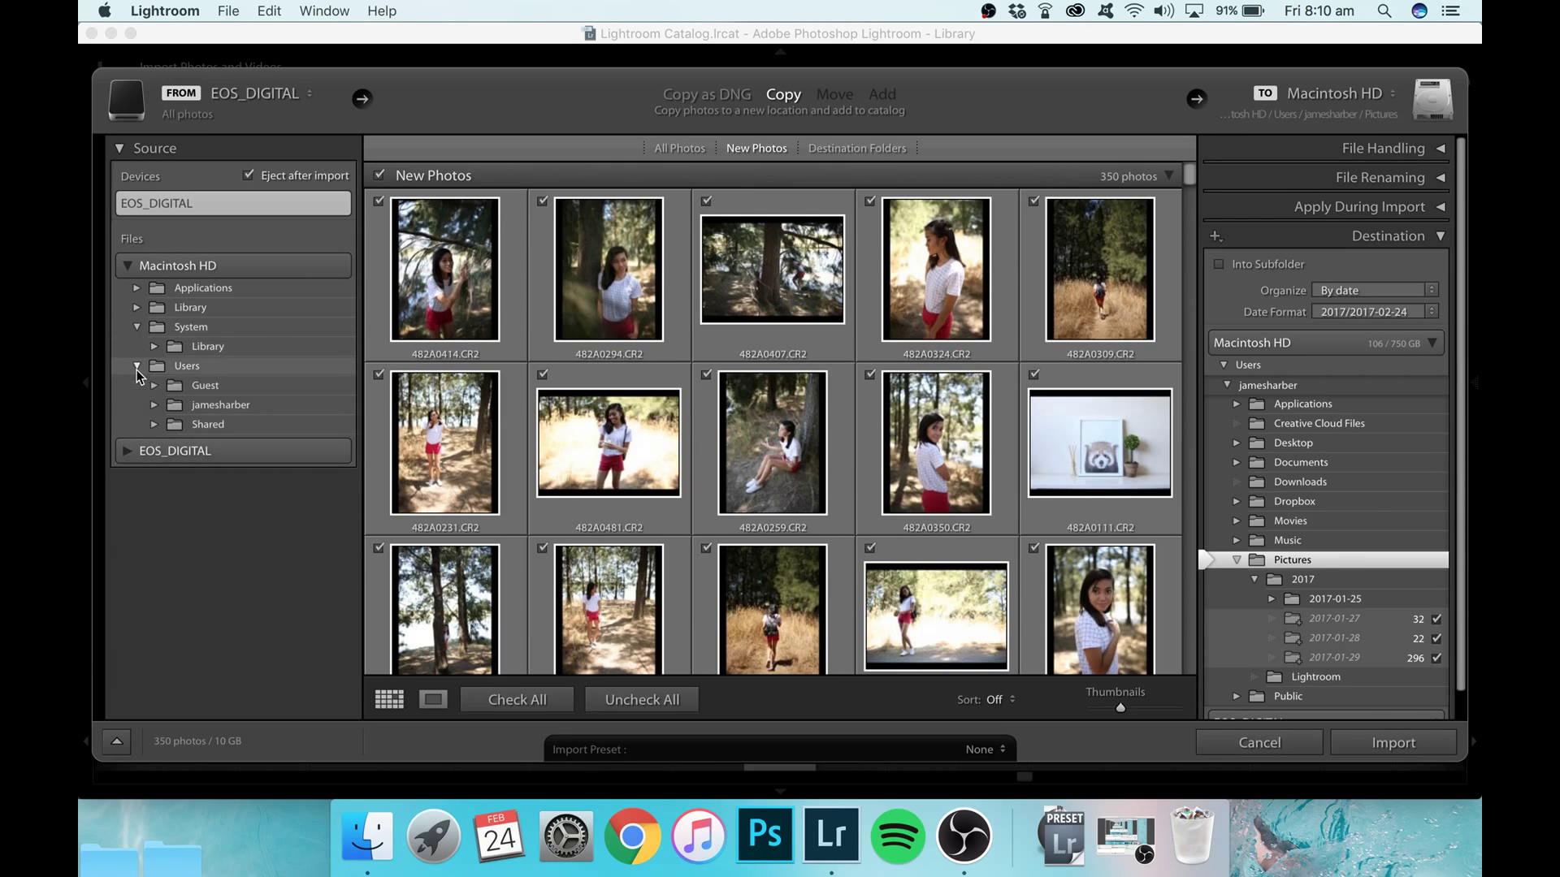
click(154, 405)
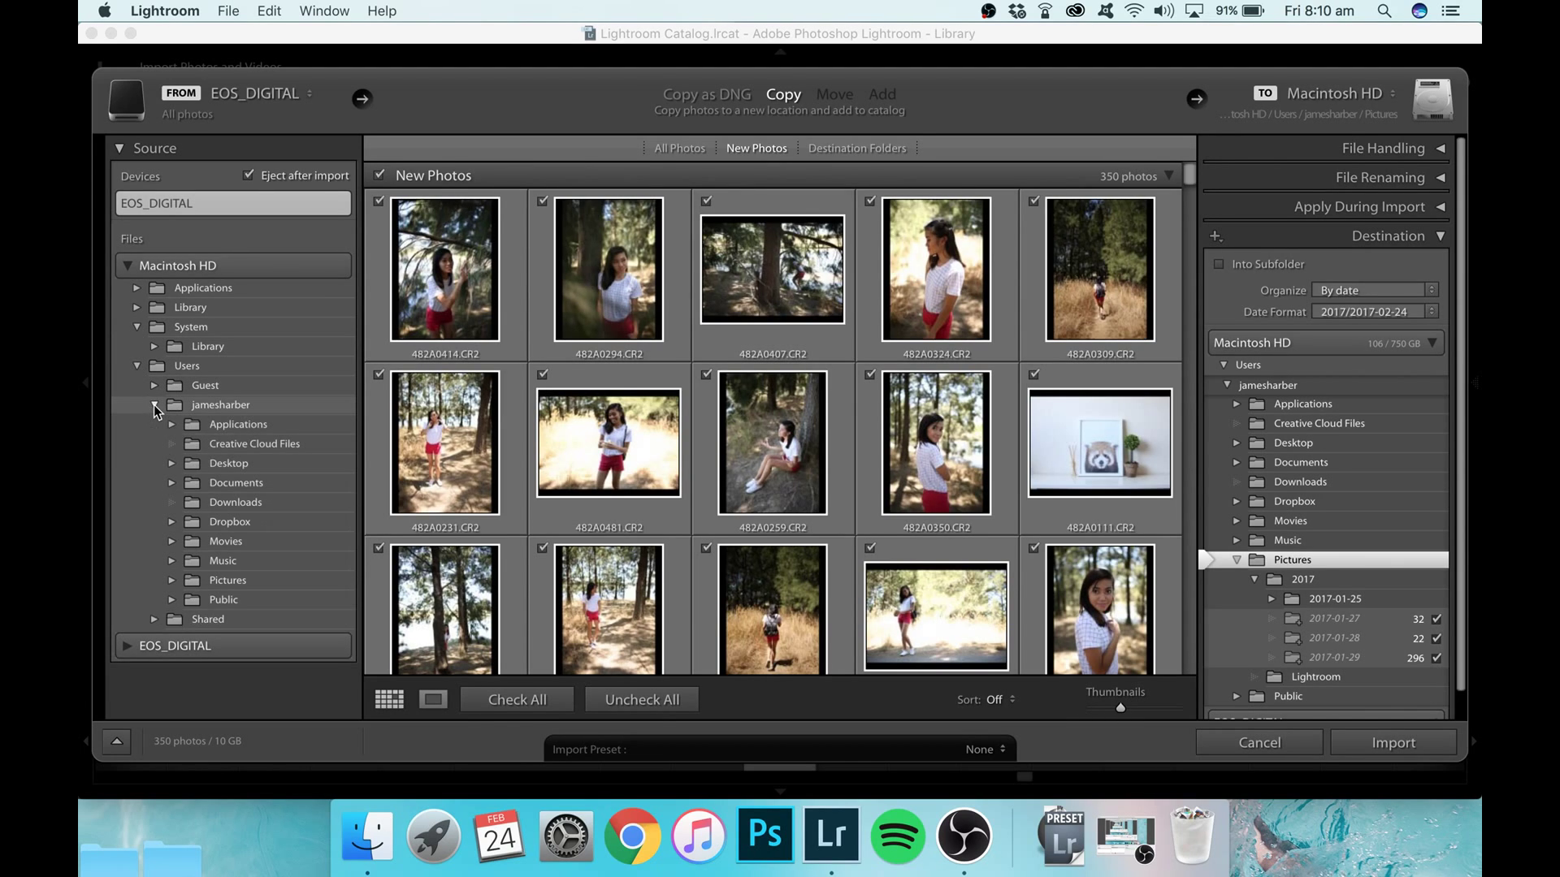
click(174, 465)
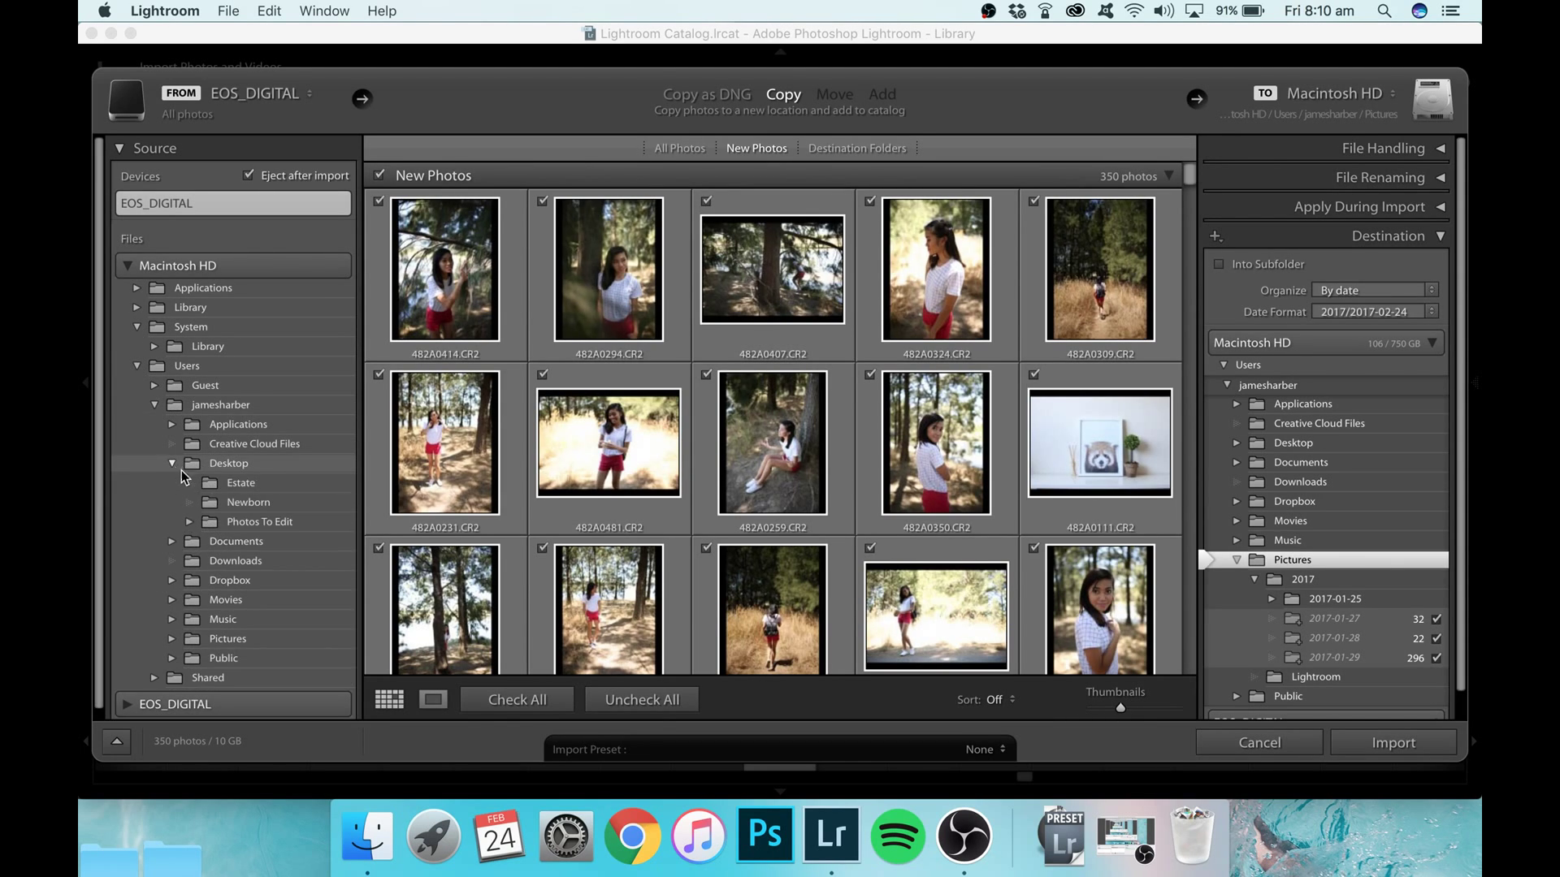
click(190, 523)
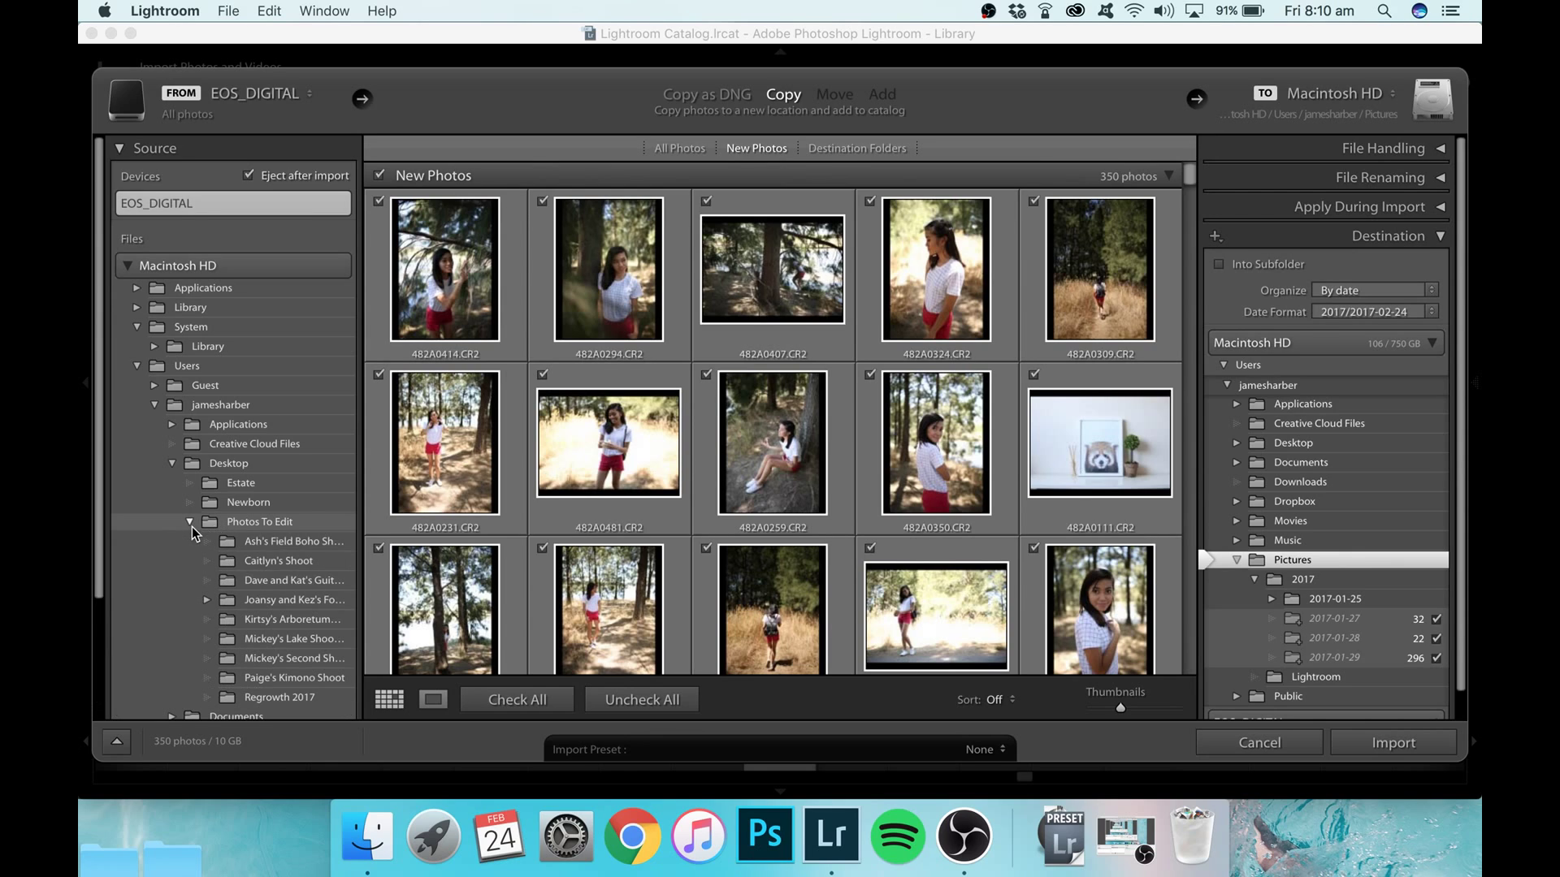
click(286, 643)
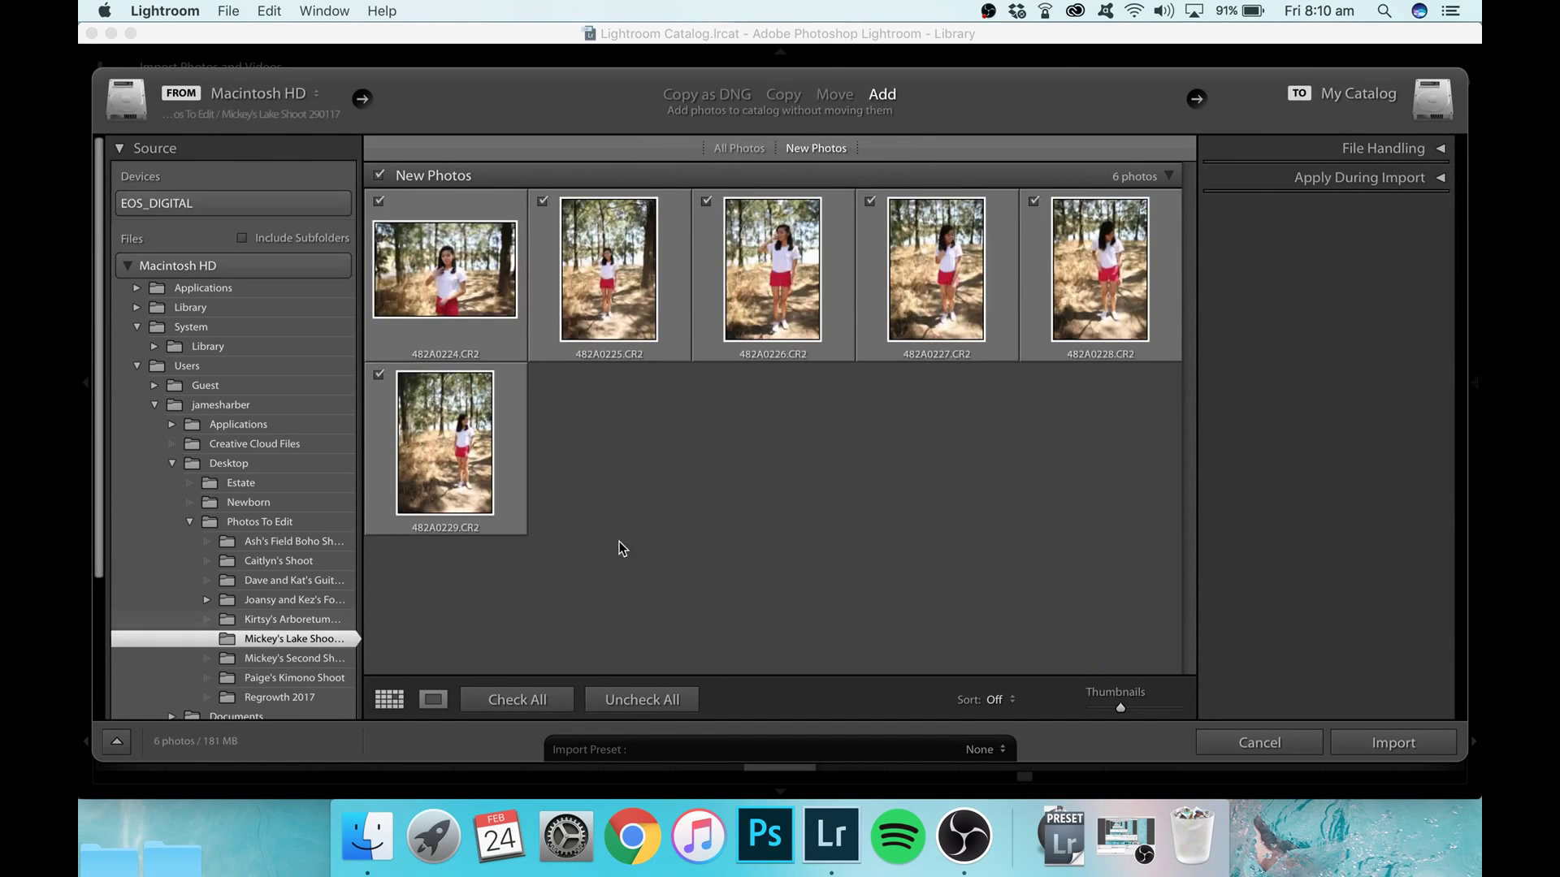
click(1378, 745)
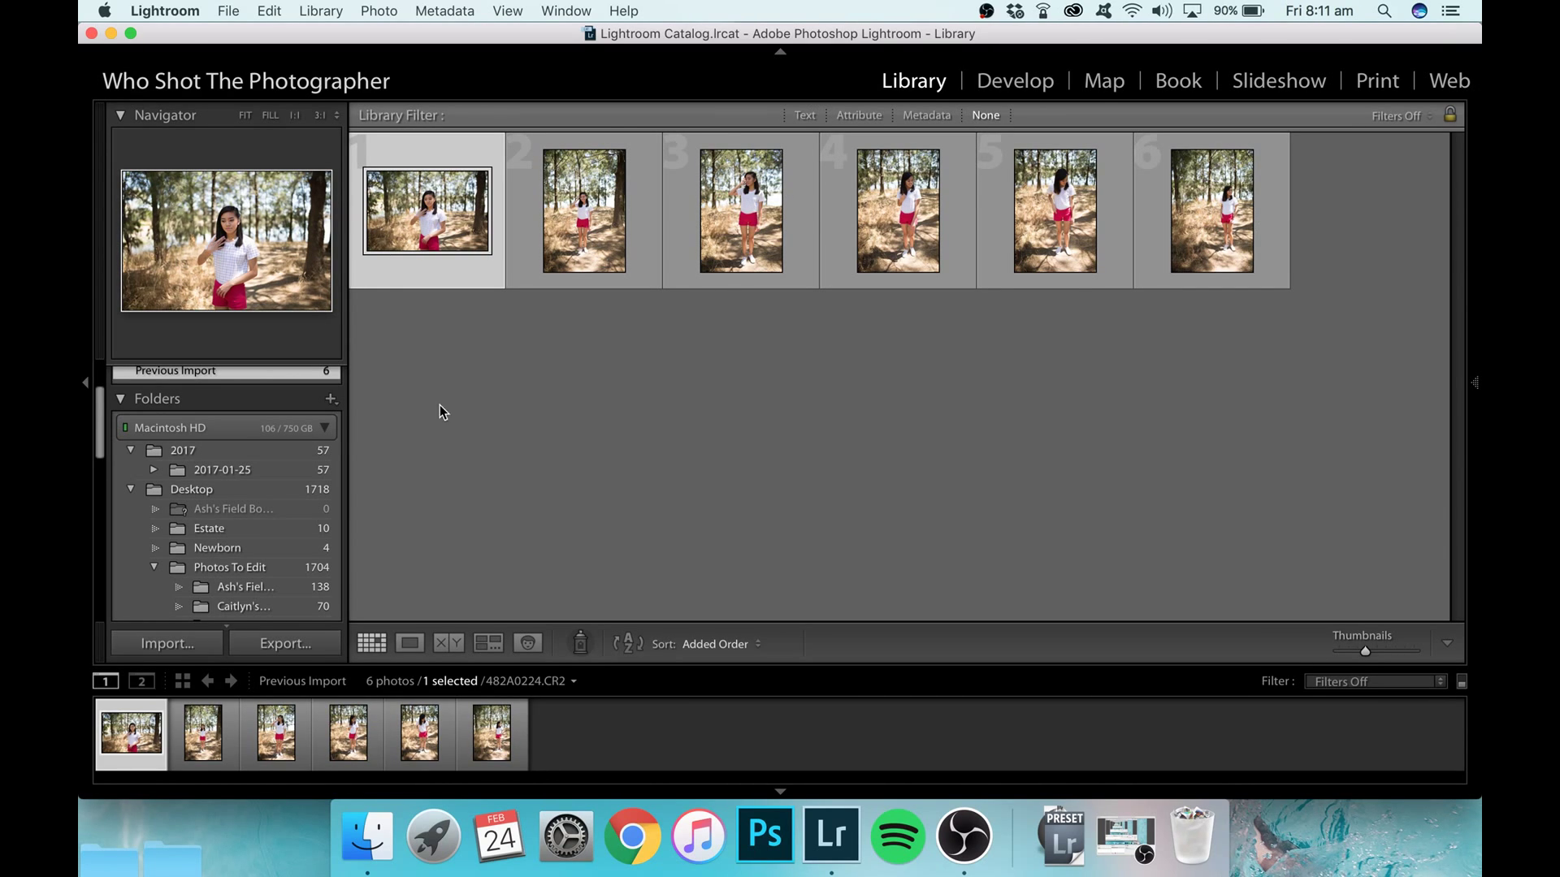
Hide the Navigator and Folders side of the Library and select only photo 482A0224.CR2
click(86, 379)
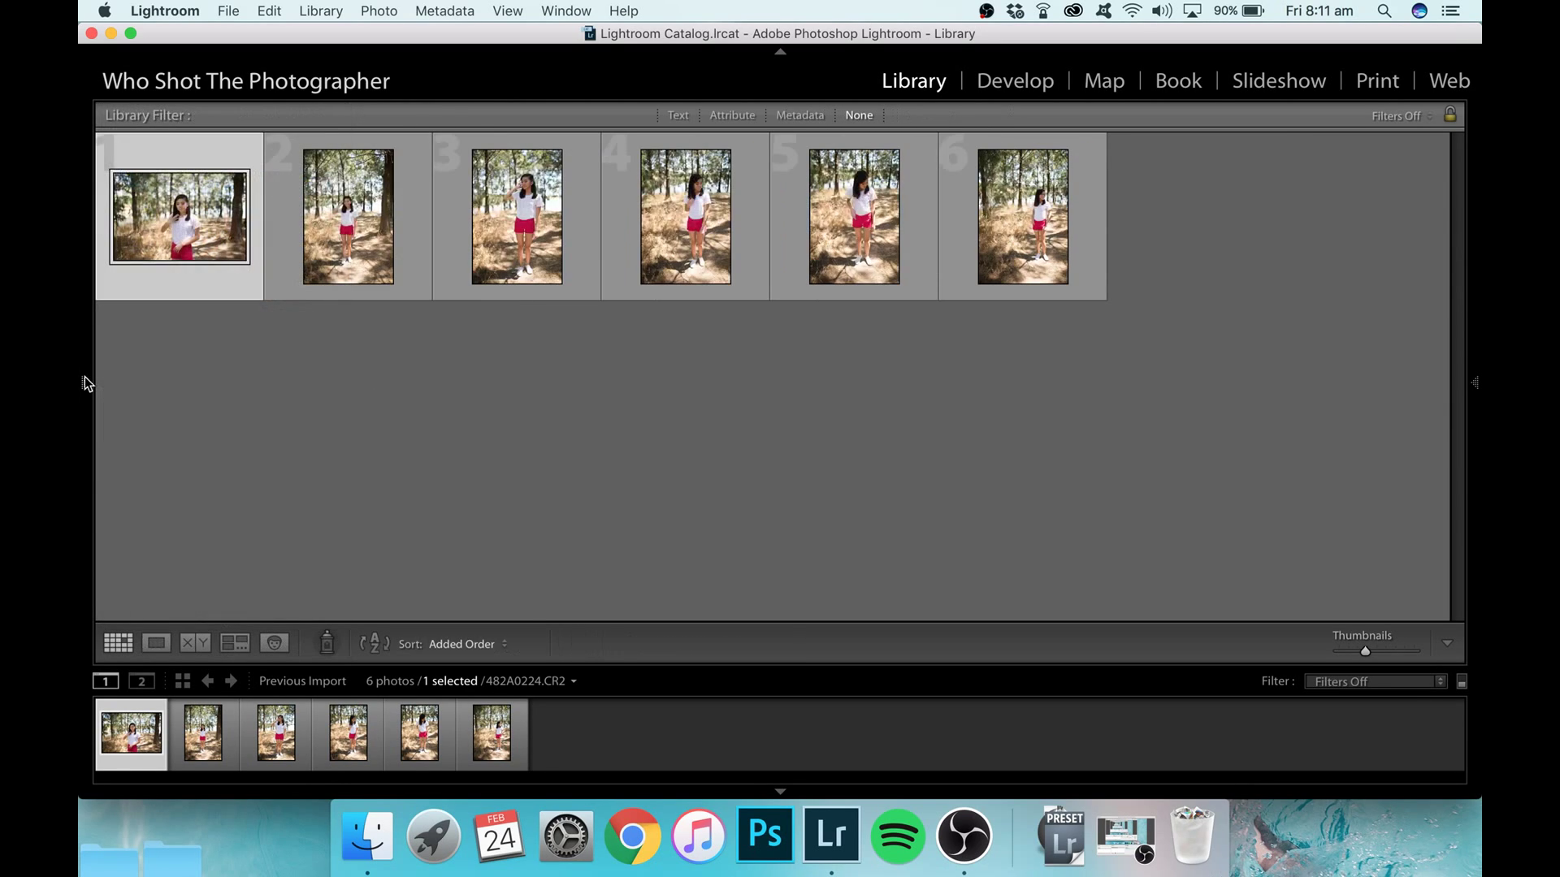
click(365, 413)
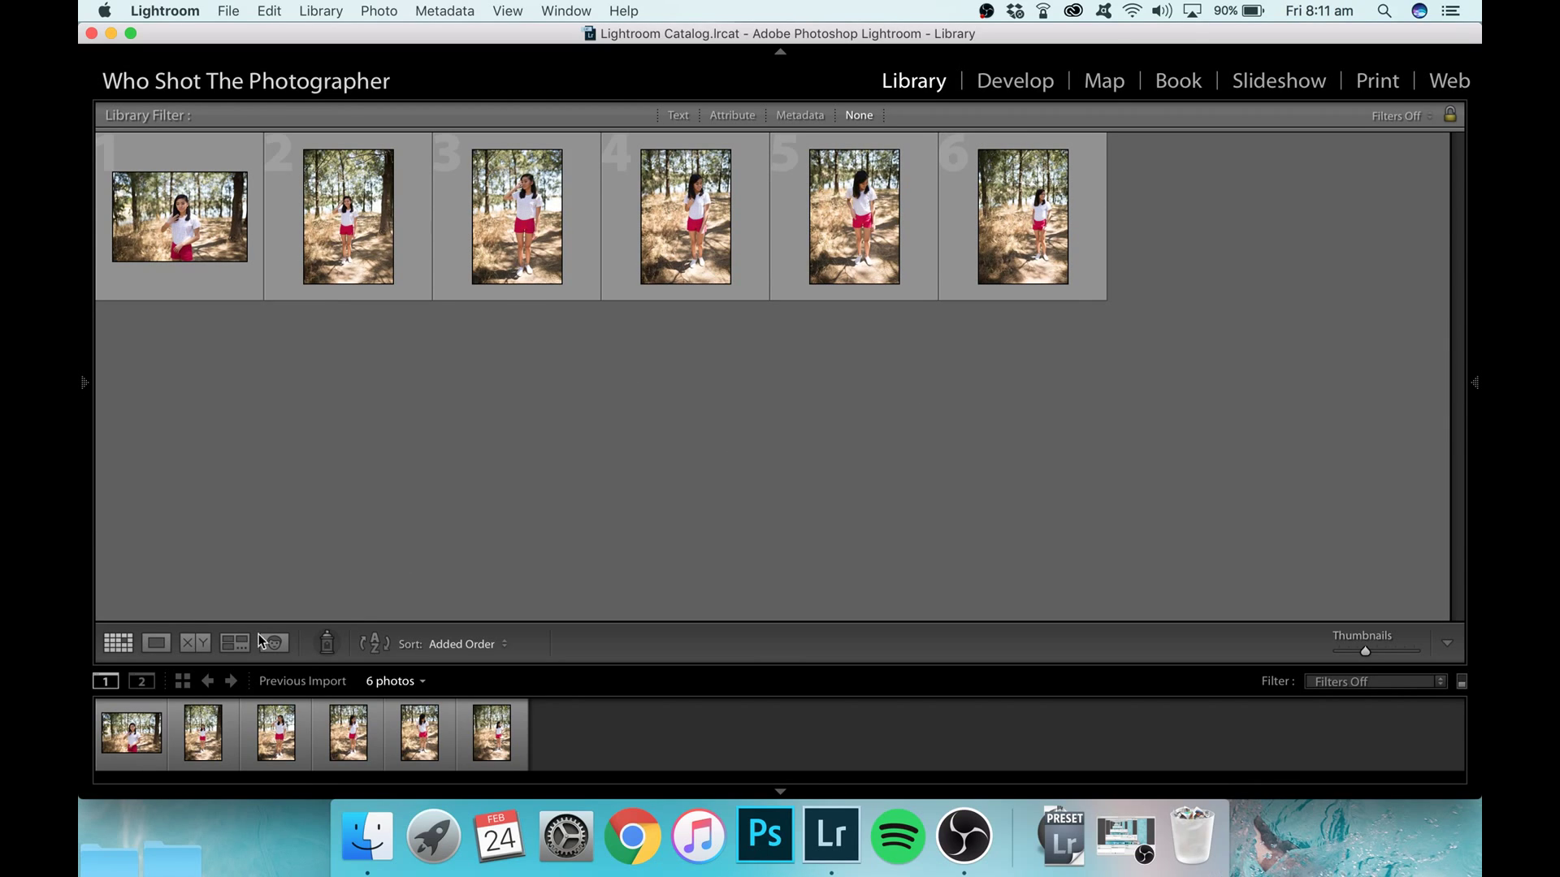
click(115, 747)
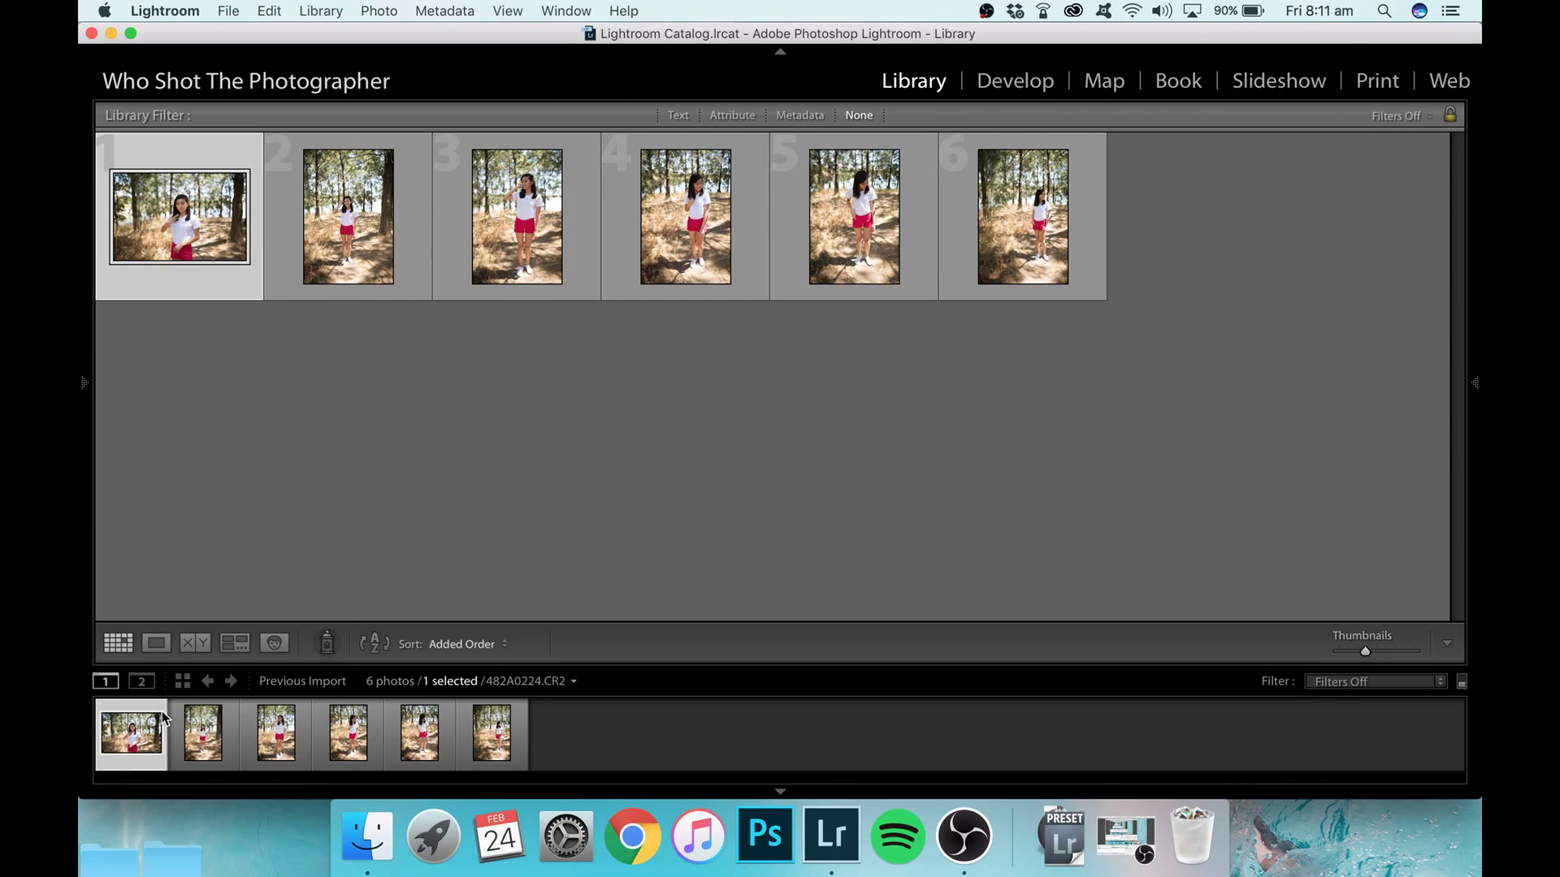
Show photo 482A0224.CR2 in Loupe view and flag it as a pick
click(156, 643)
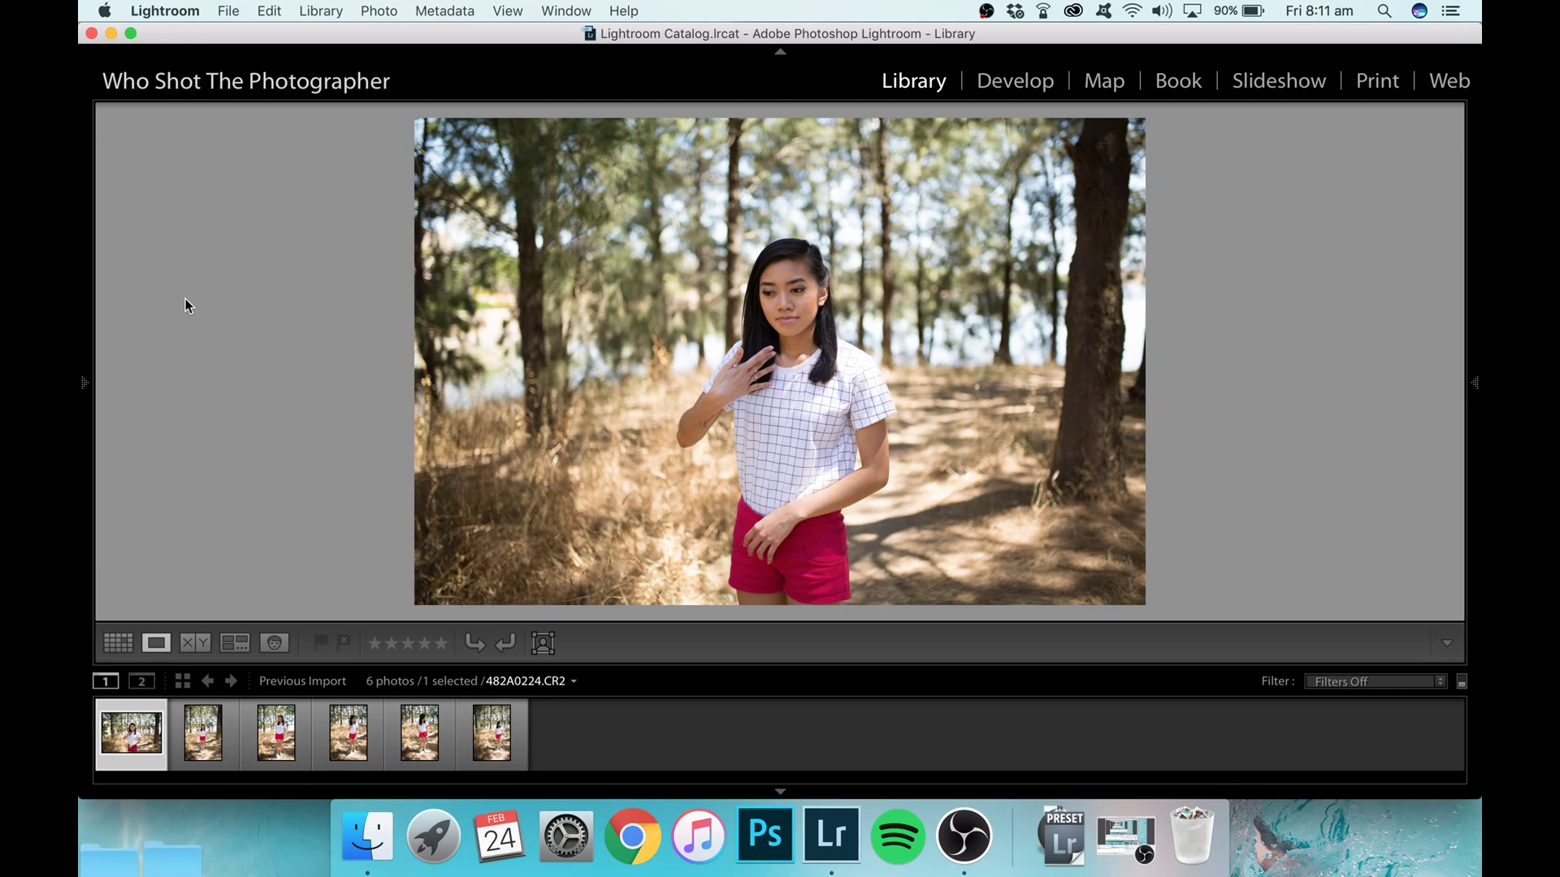
key(p)
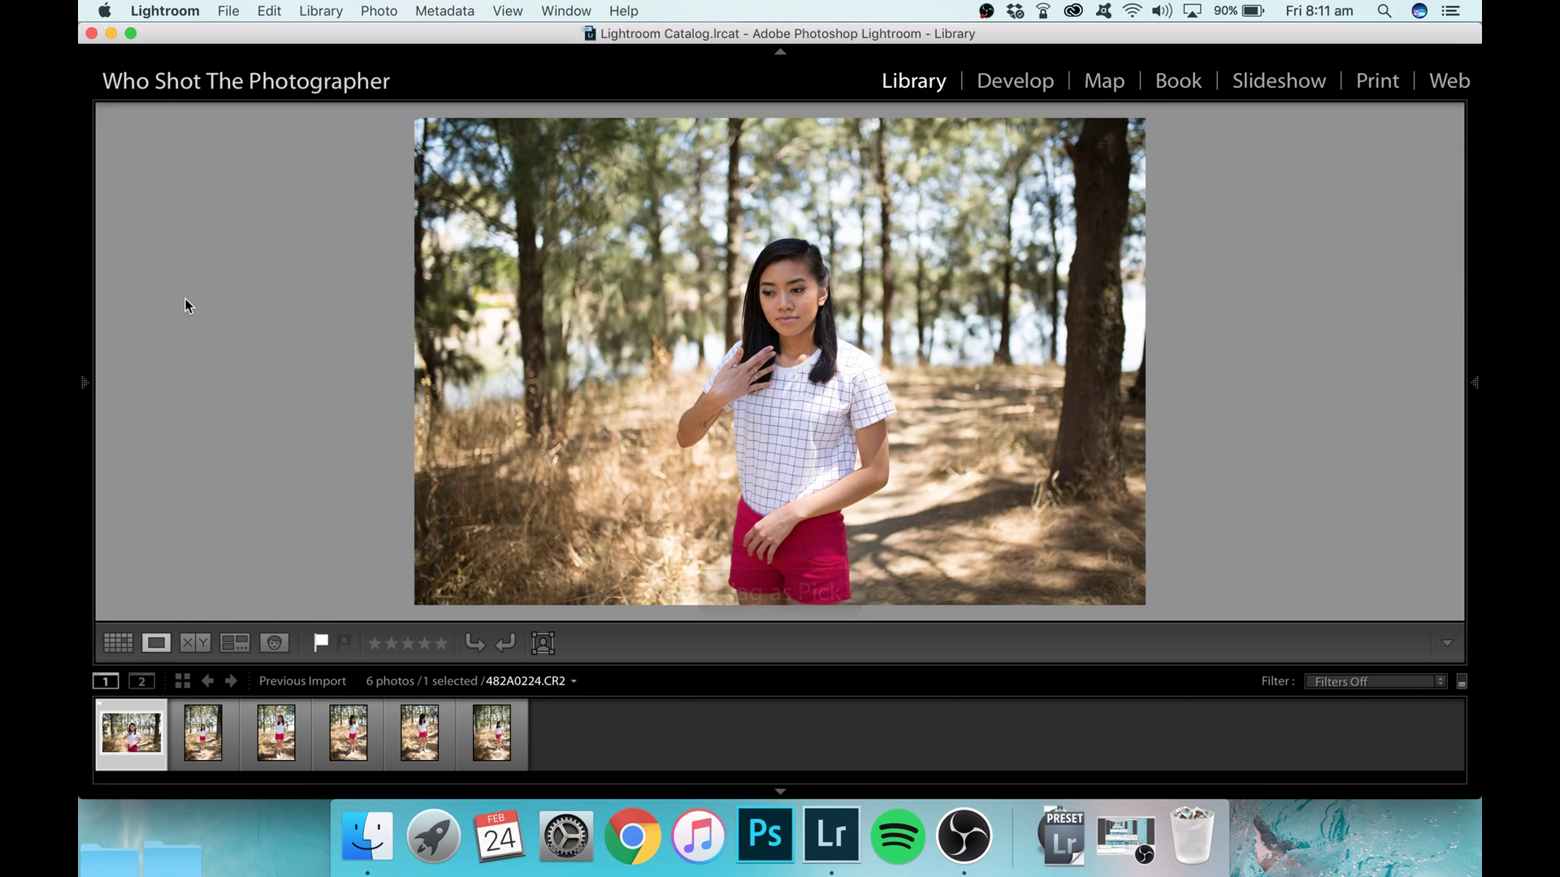
Flag photo 482A0225.CR2 as a pick and look through its neighbouring shots up to 482A0227.CR2
key(Right)
key(p)
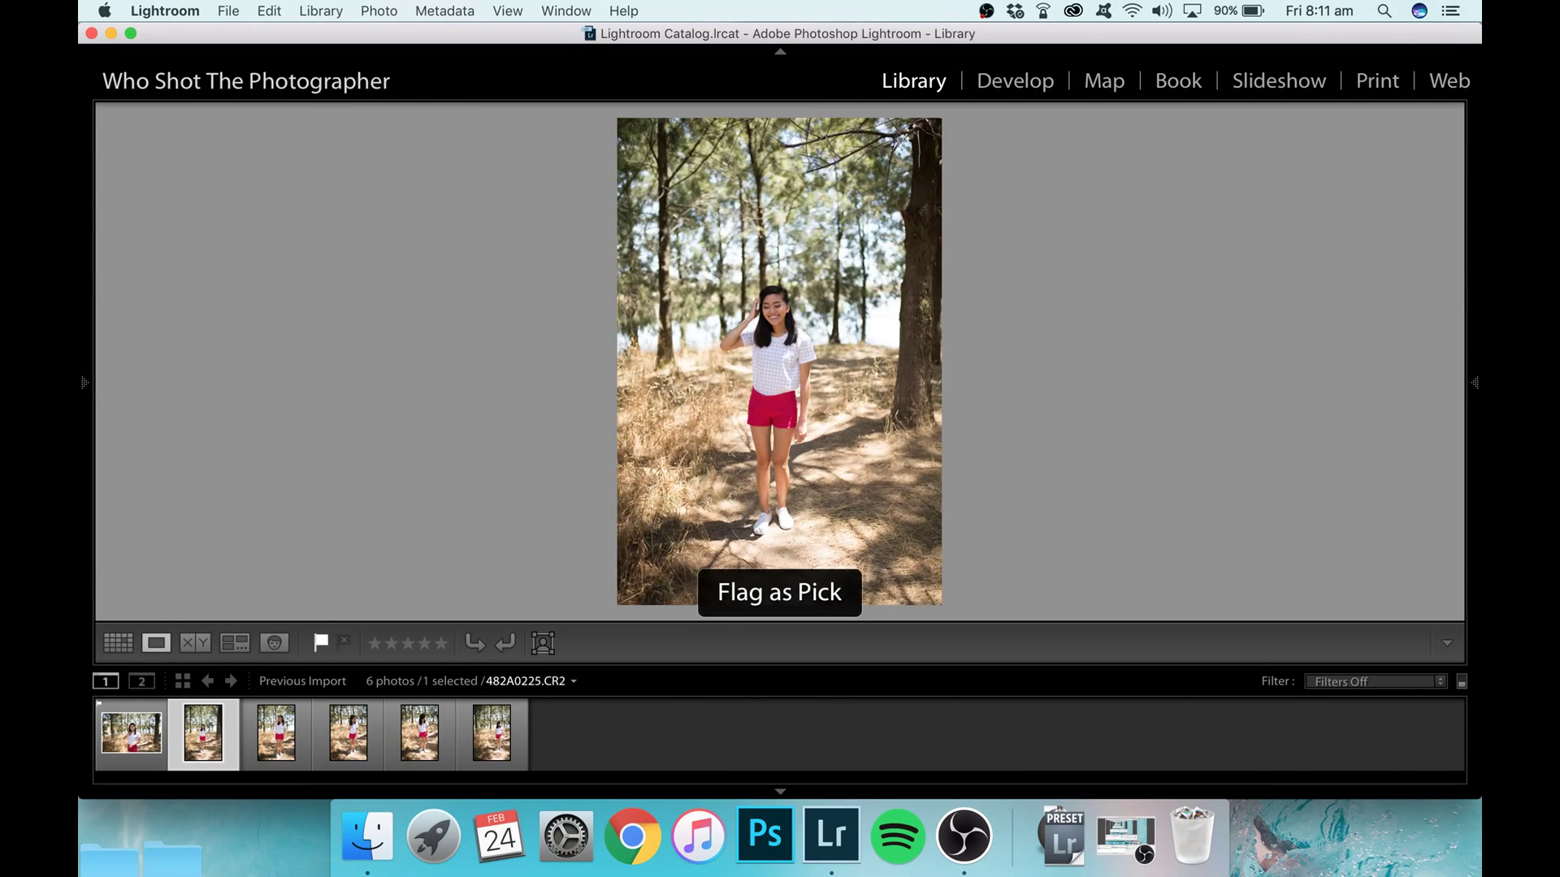
key(Right)
key(Right)
key(Left)
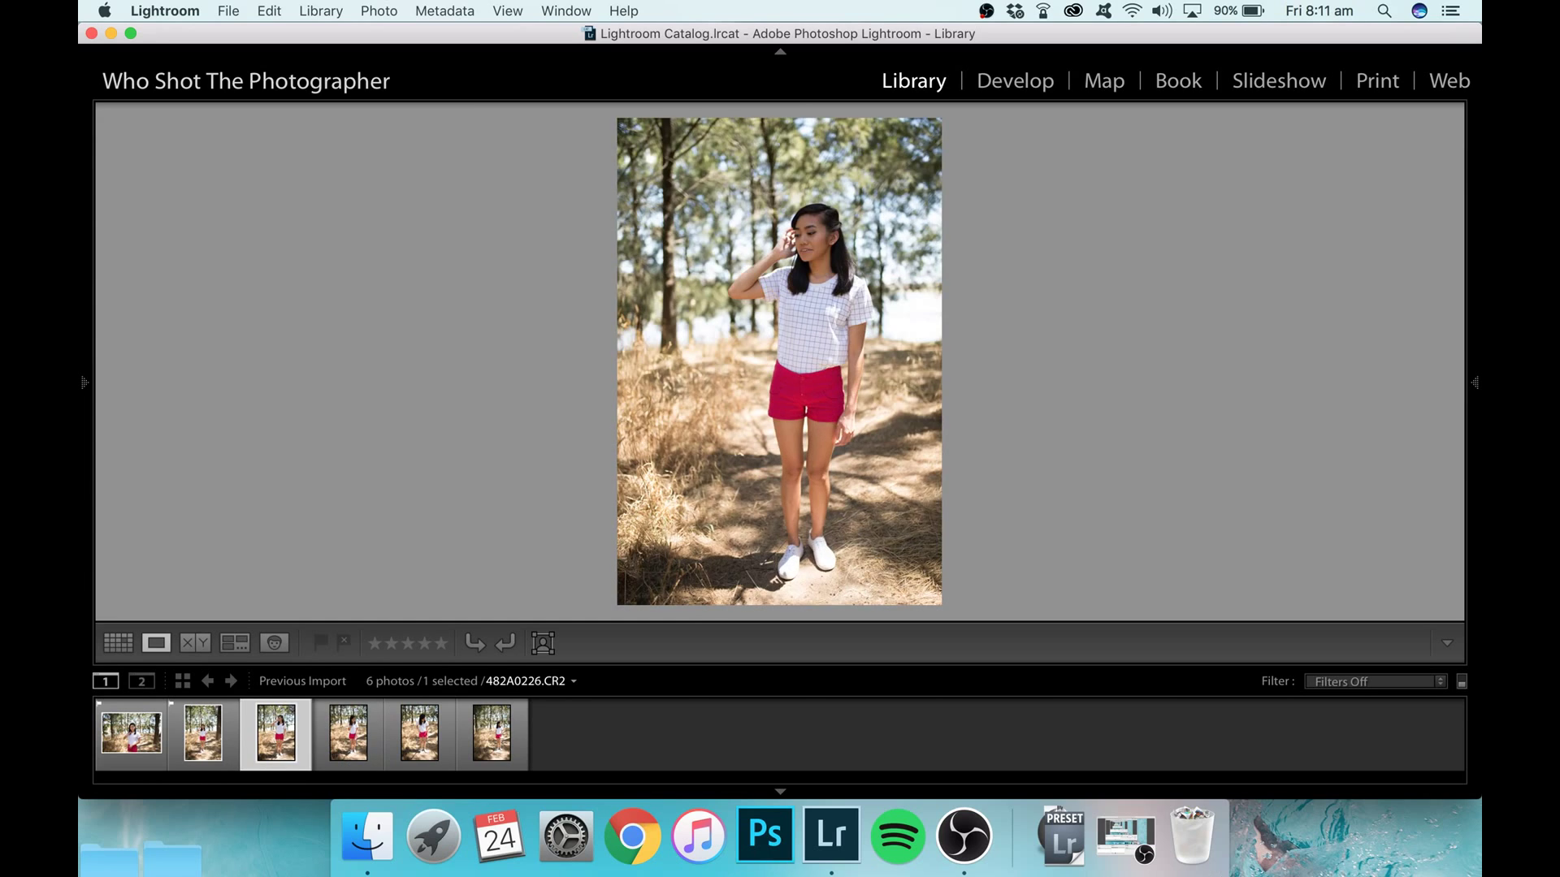
key(Right)
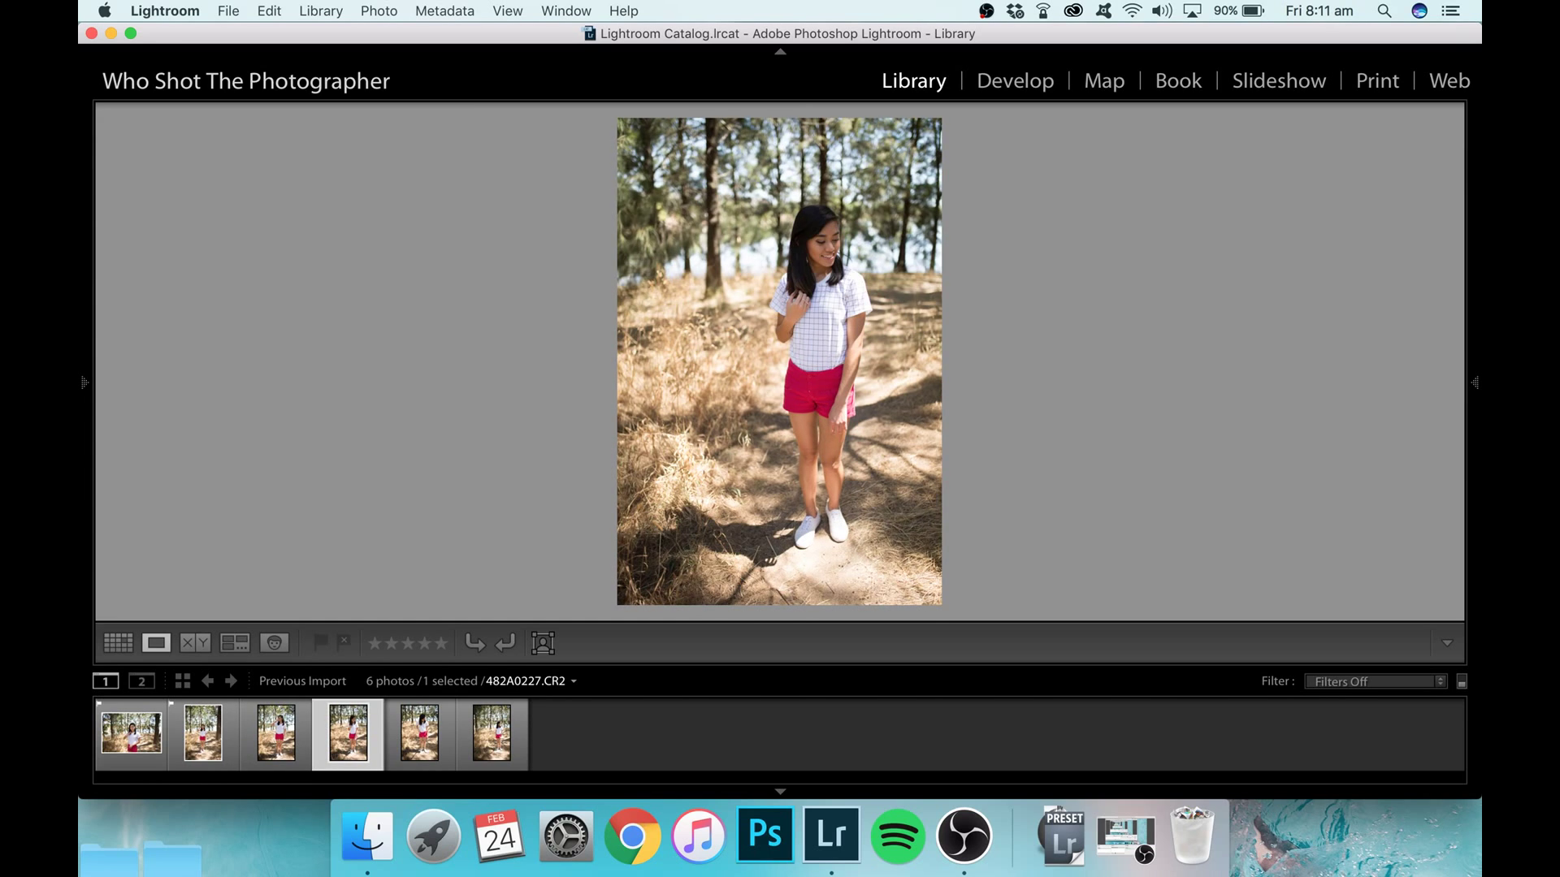
key(Left)
key(Left)
key(Left)
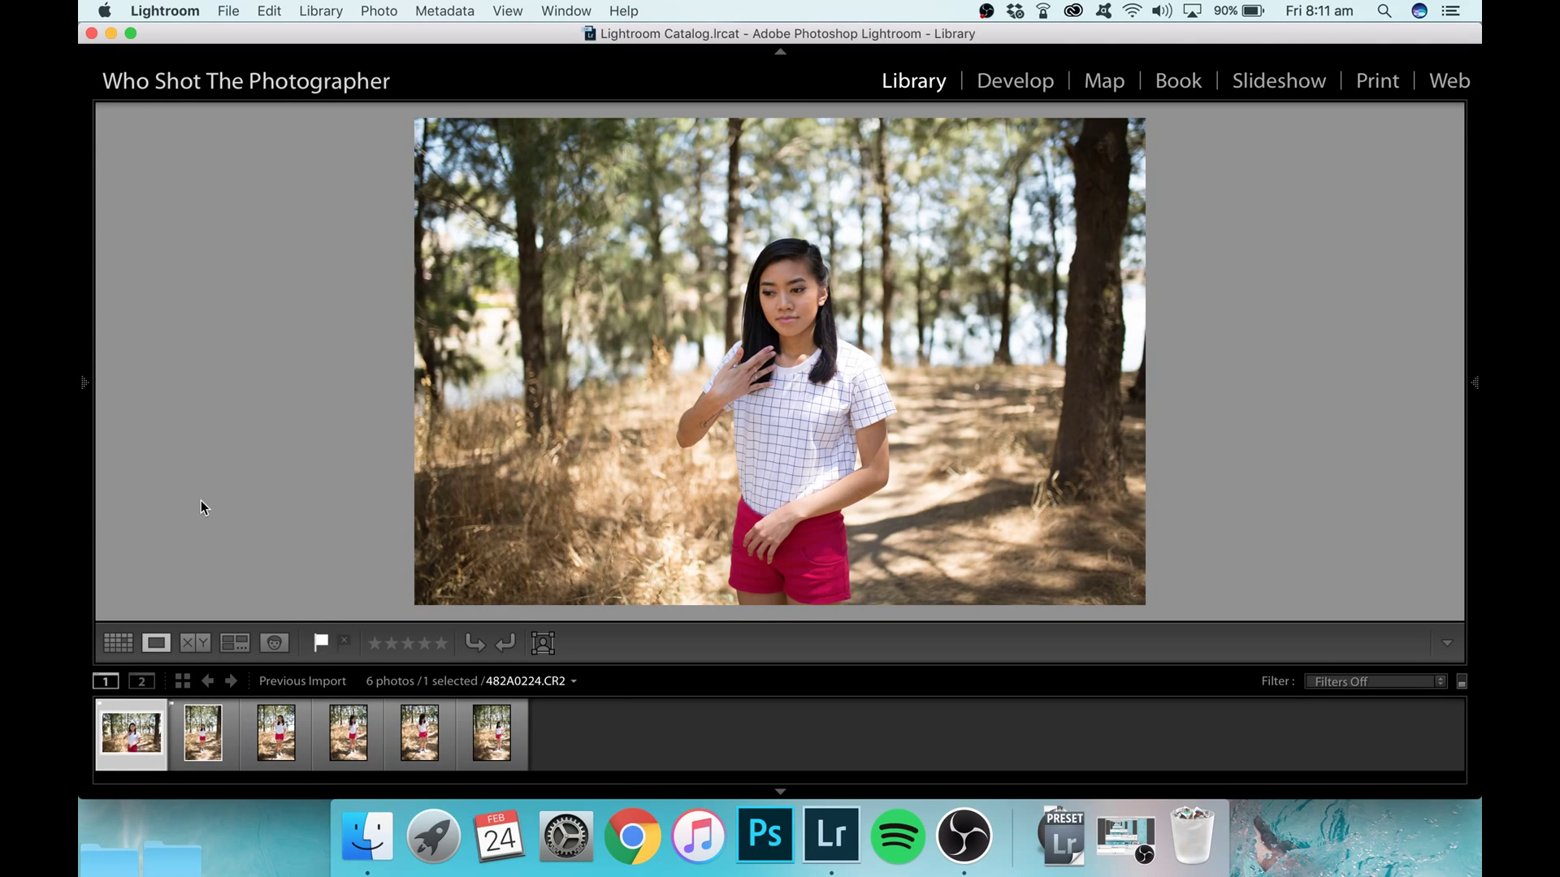
Flag photos 482A0227.CR2 and 482A0229.CR2 as picks
key(Right)
key(Right)
key(Right)
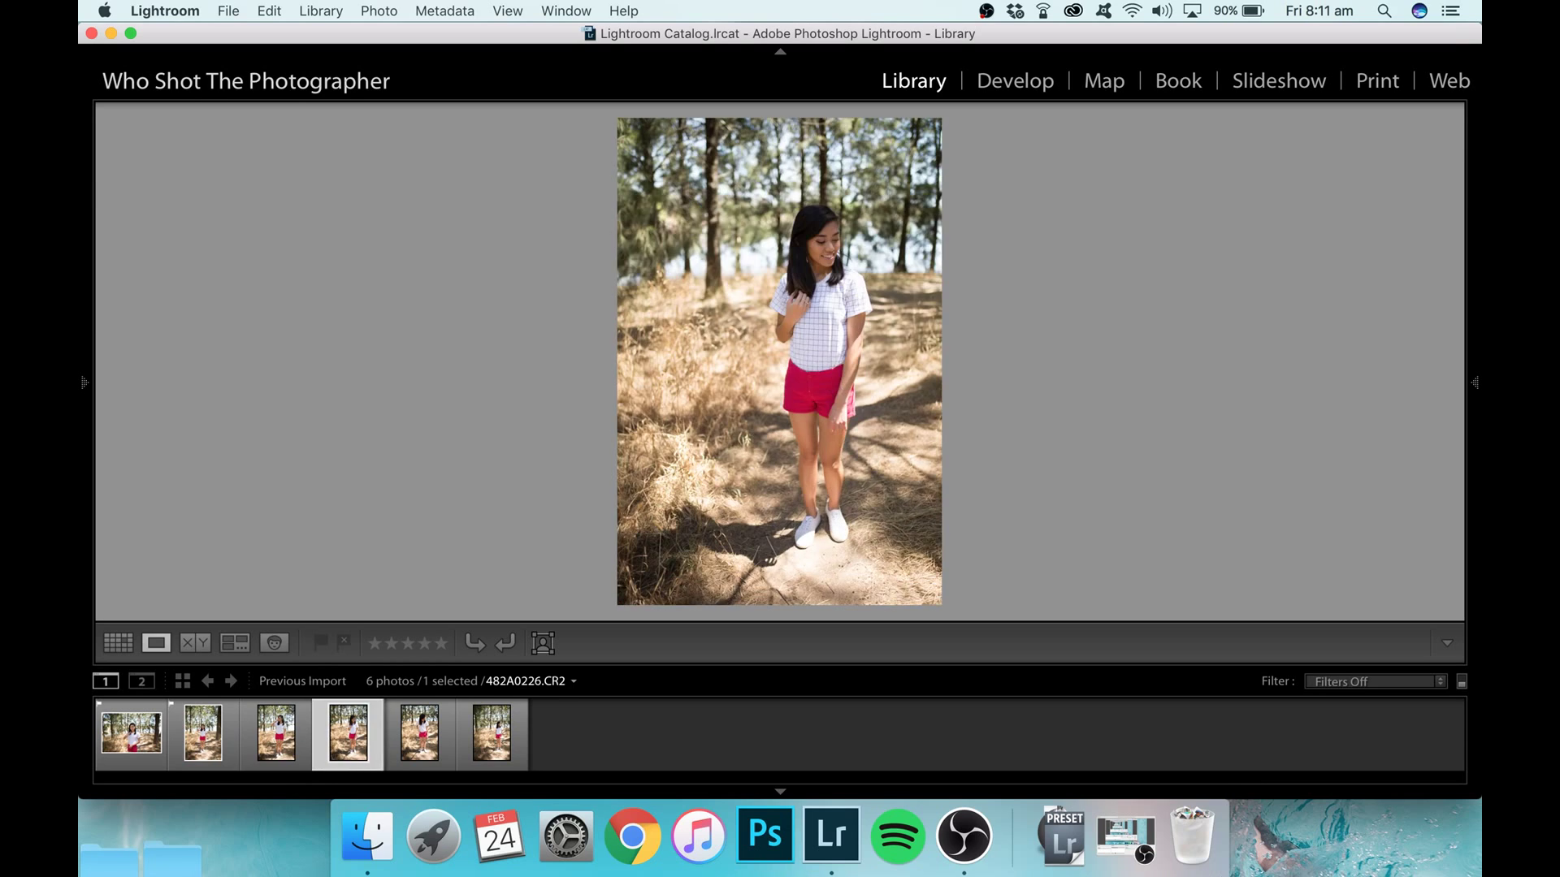
key(p)
key(Right)
key(Right)
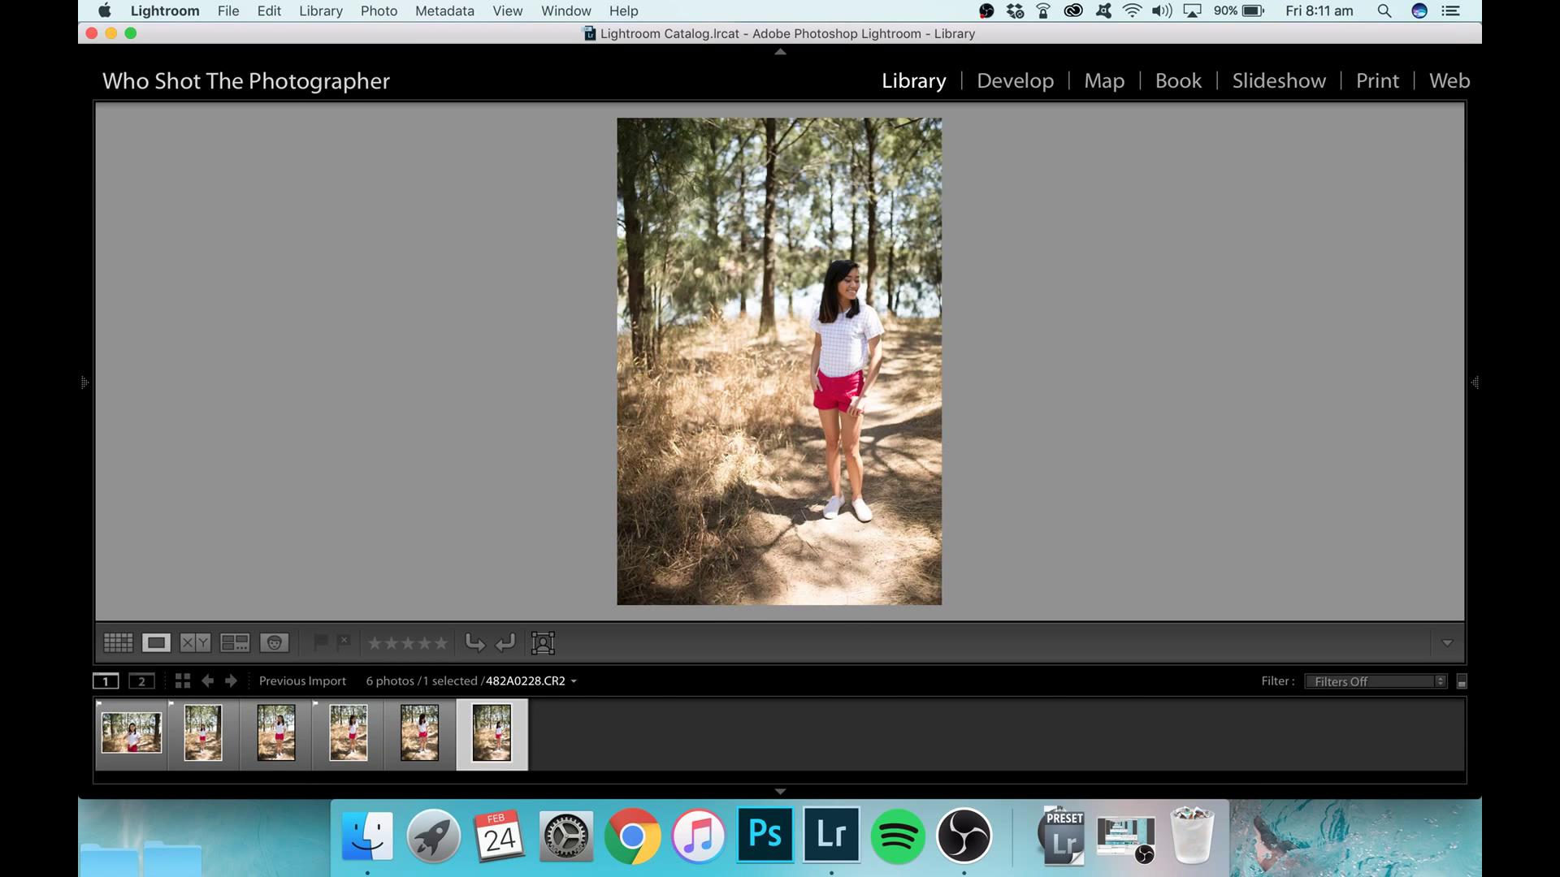
key(p)
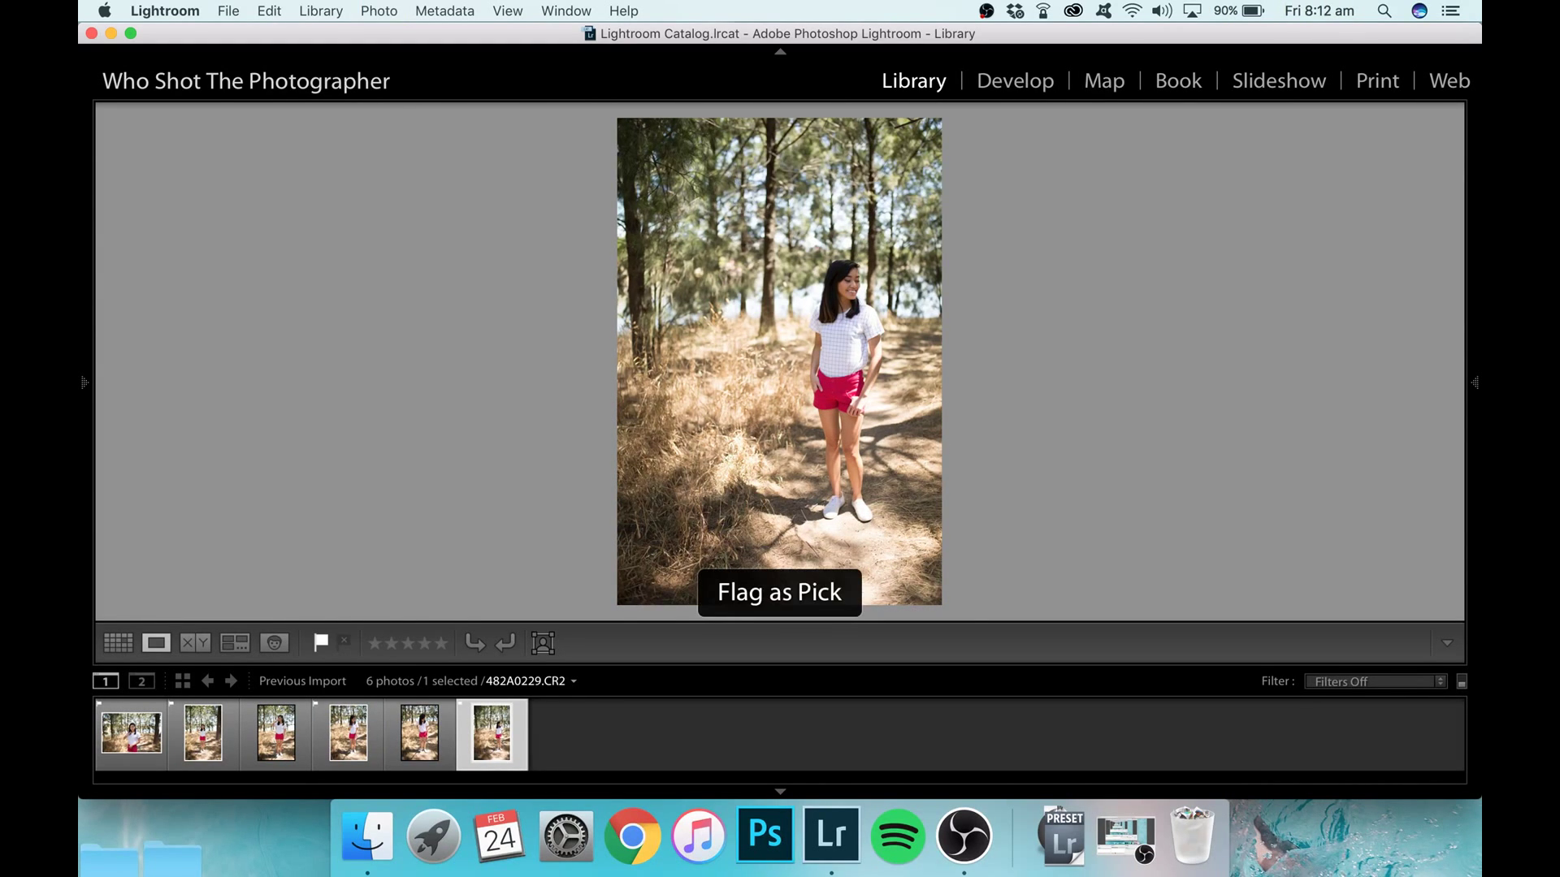
Filter the filmstrip to Flagged photos and show the first three of them together in Survey view
click(664, 743)
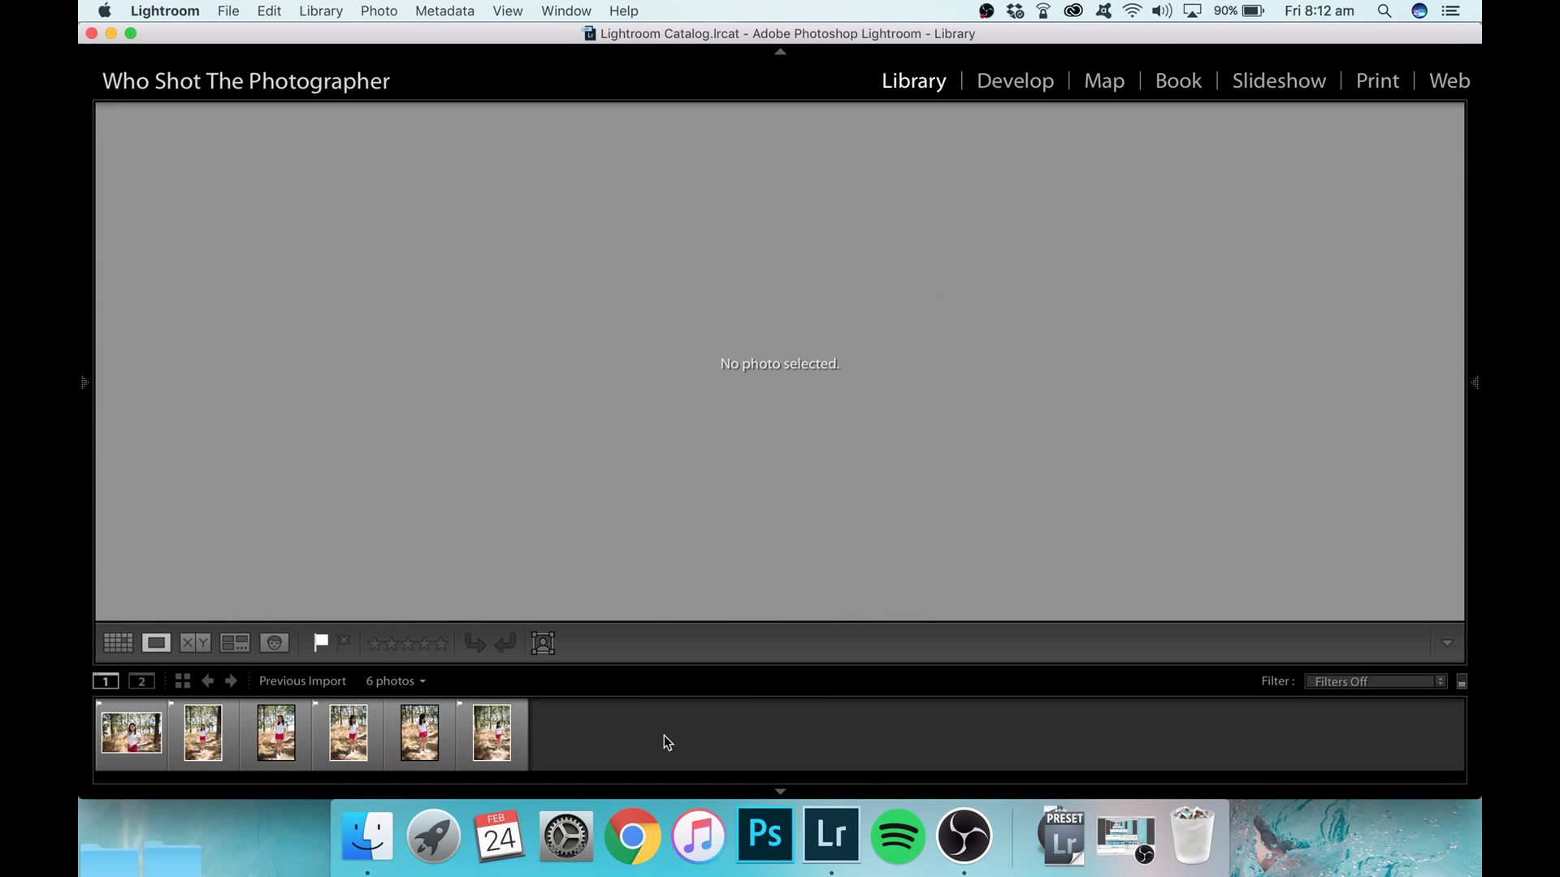
click(1349, 684)
click(1323, 695)
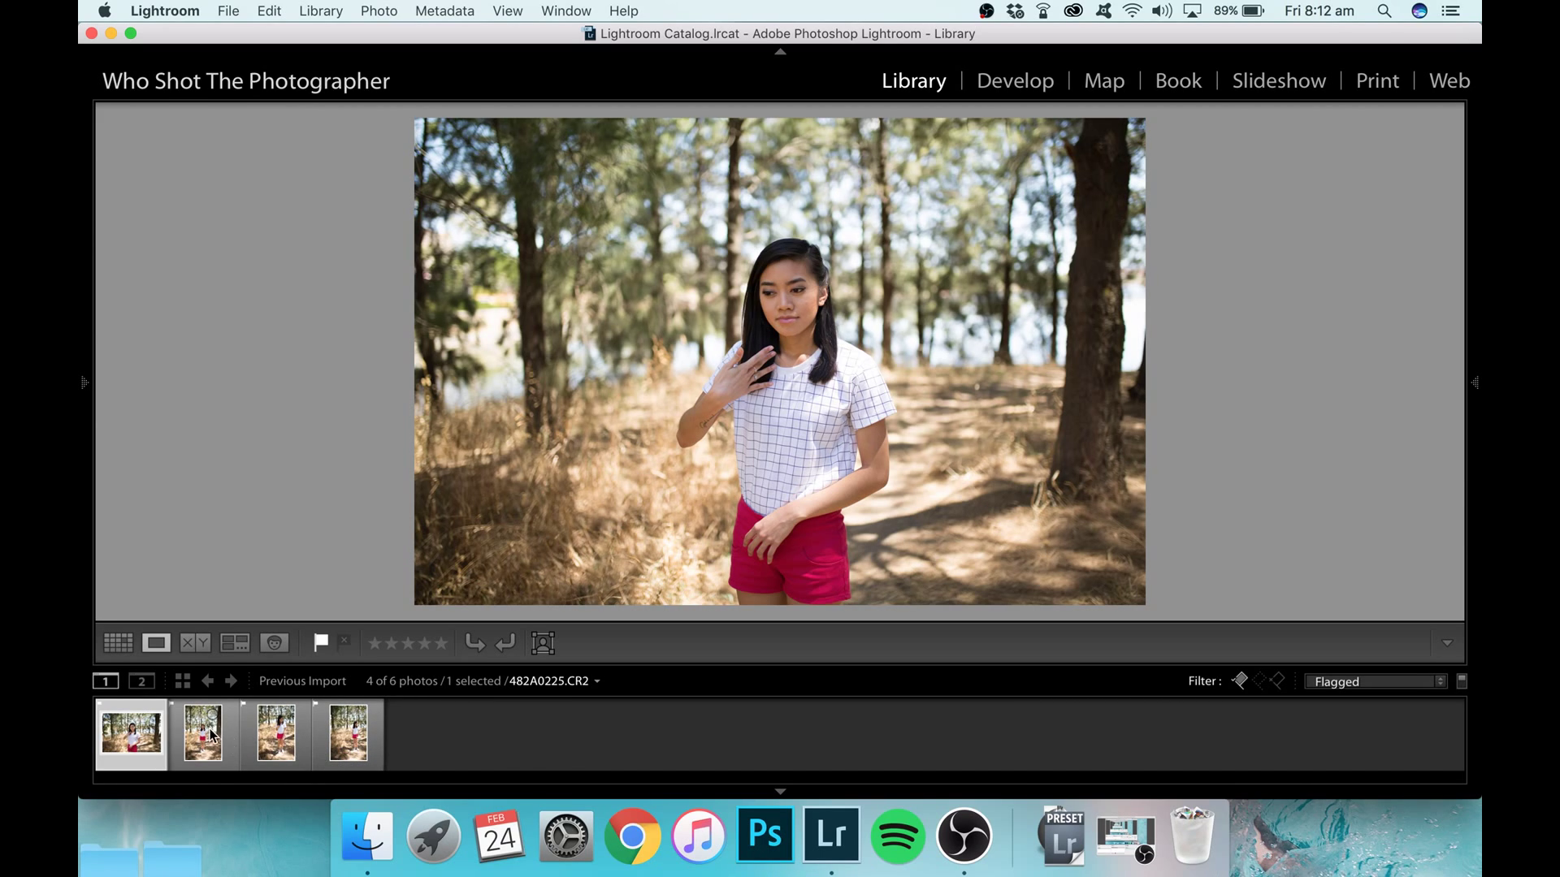
shift+click(265, 743)
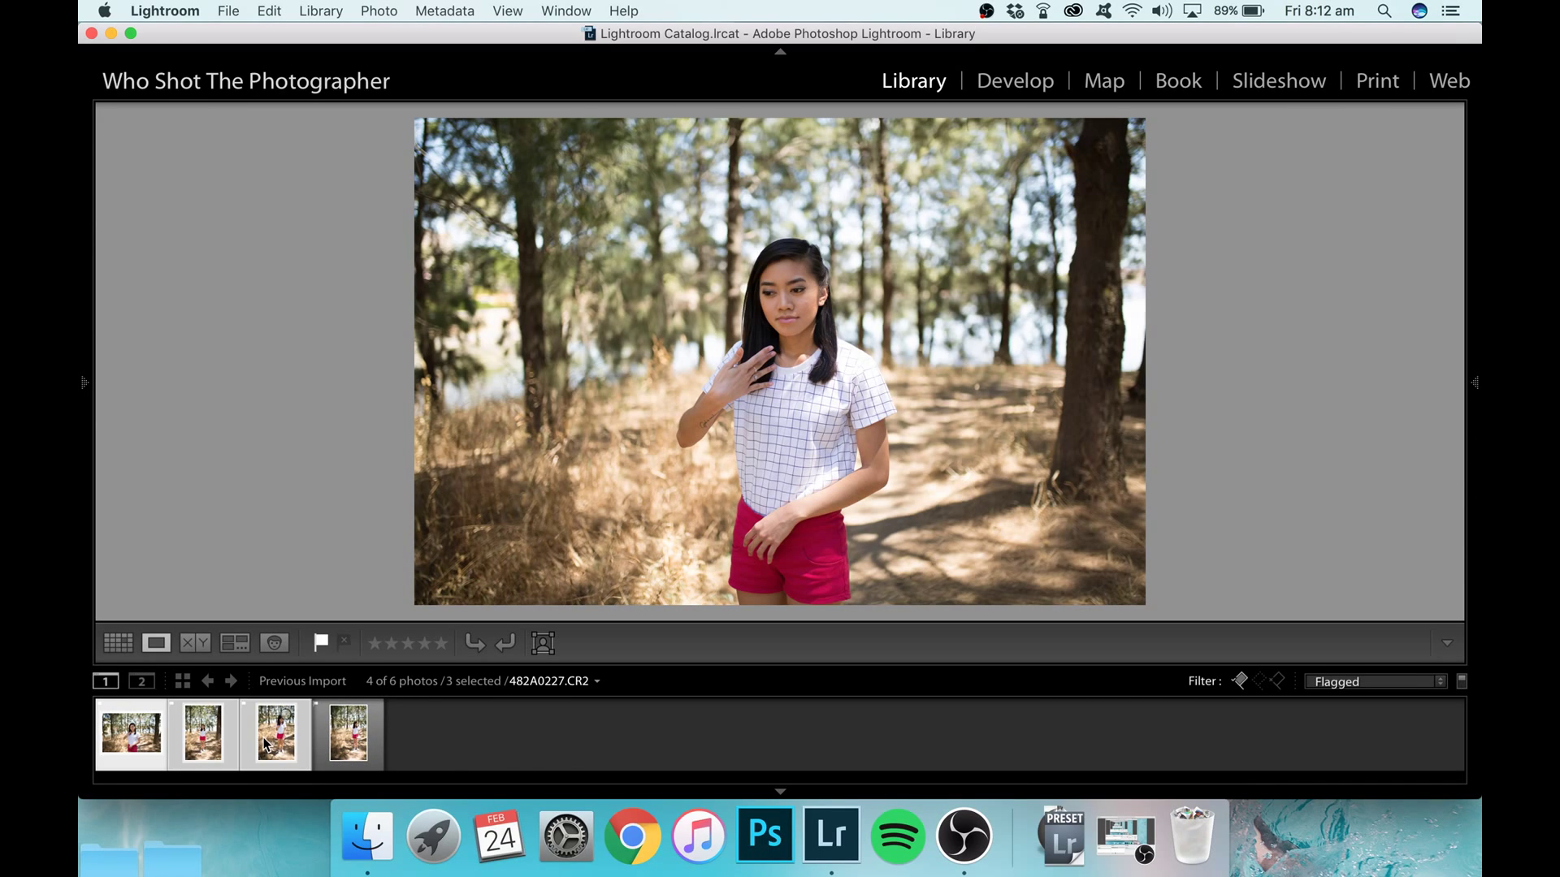
click(234, 644)
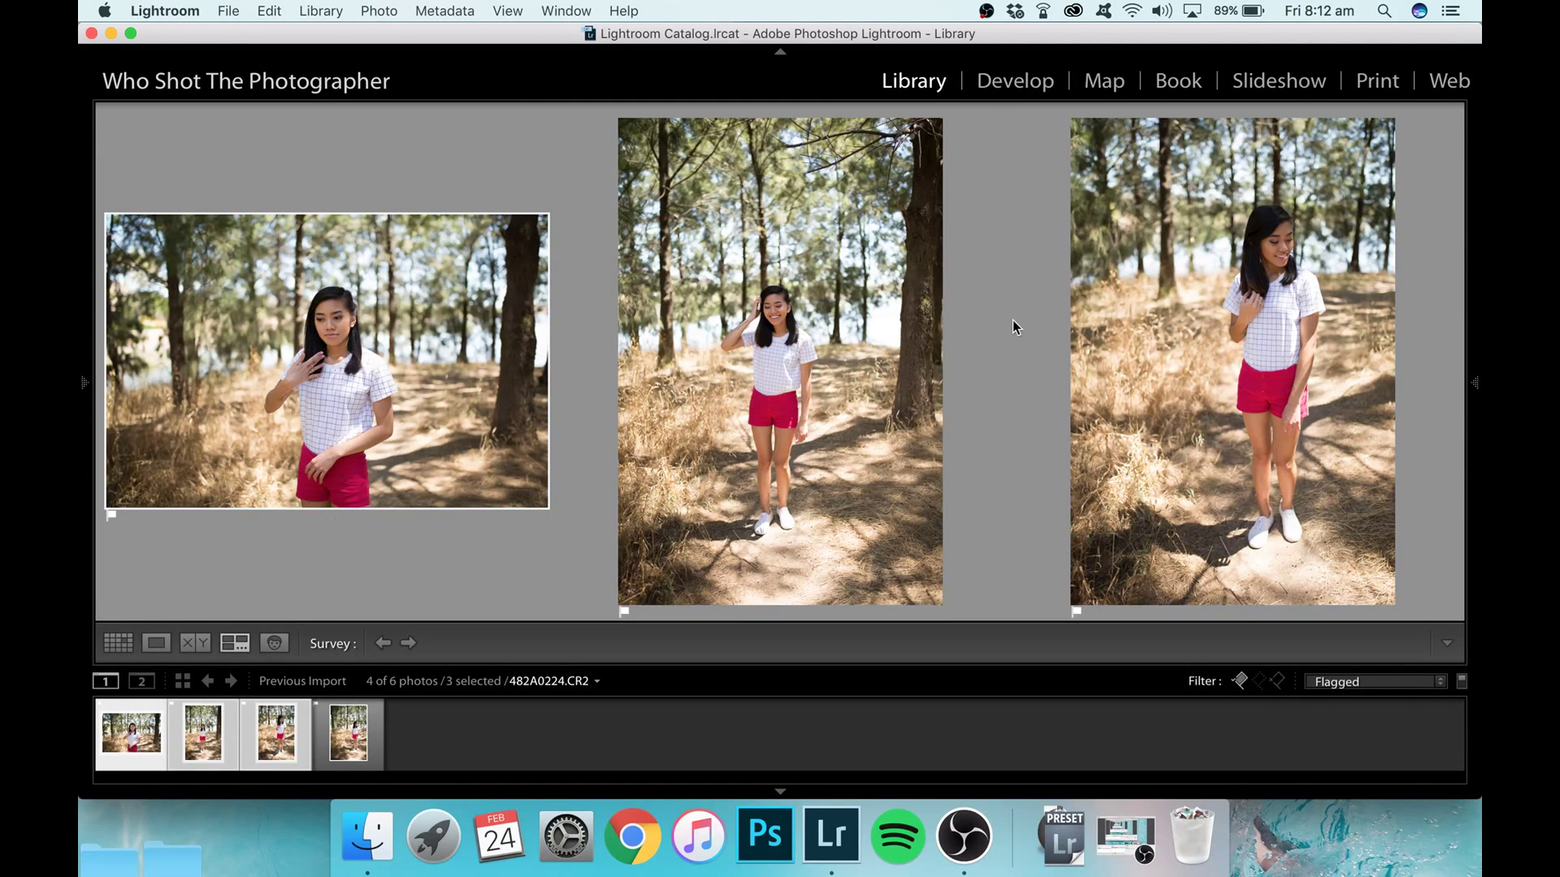
Survey the last three flagged photos and remove the flags from 482A0227.CR2 and 482A0225.CR2
click(340, 742)
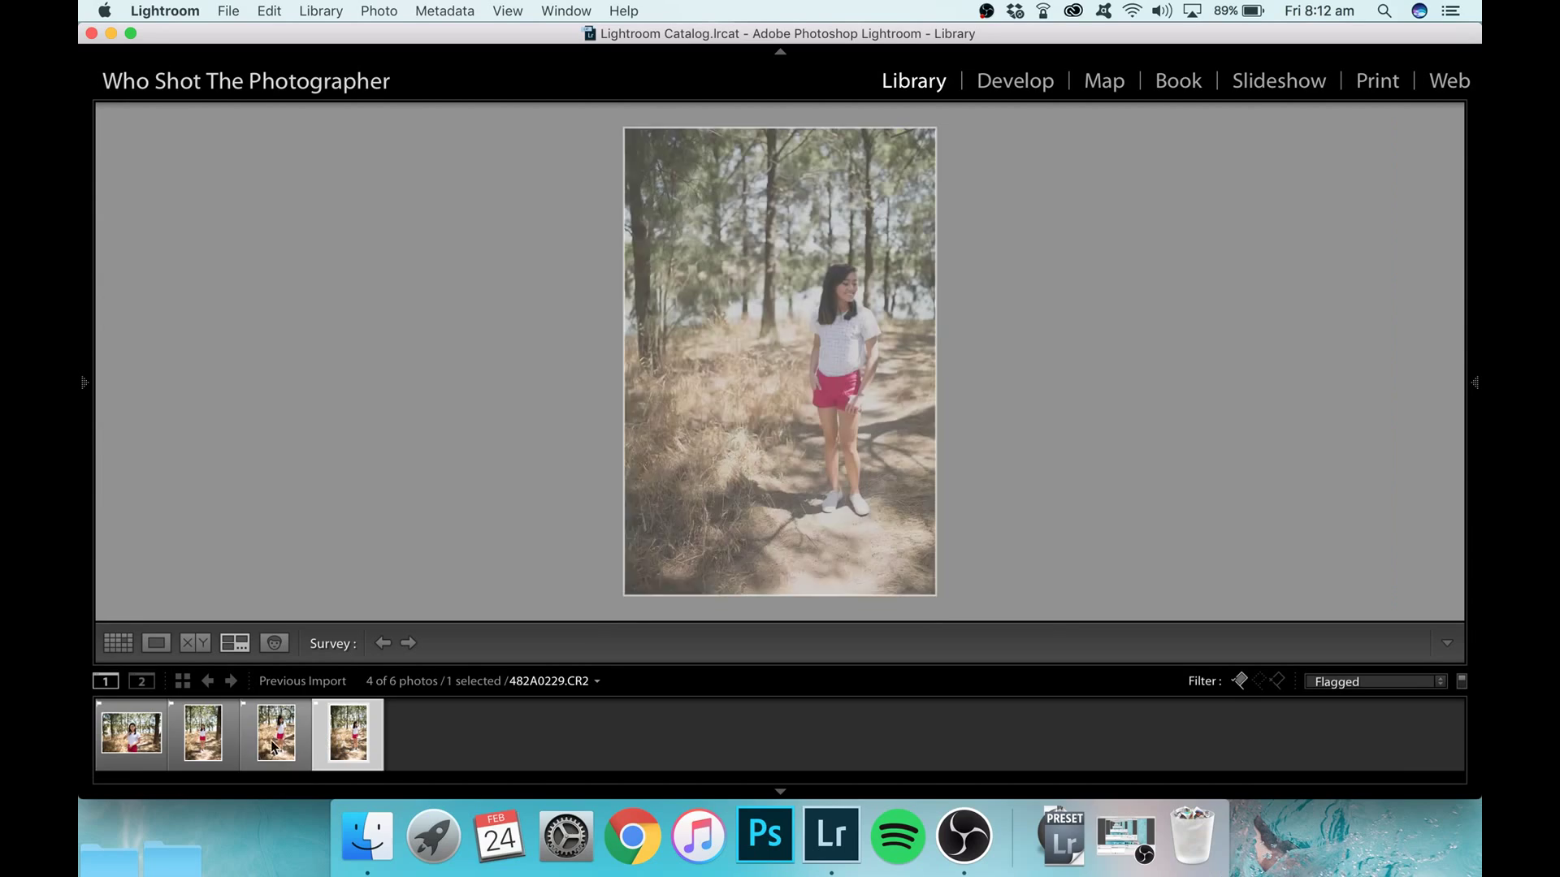
shift+click(203, 733)
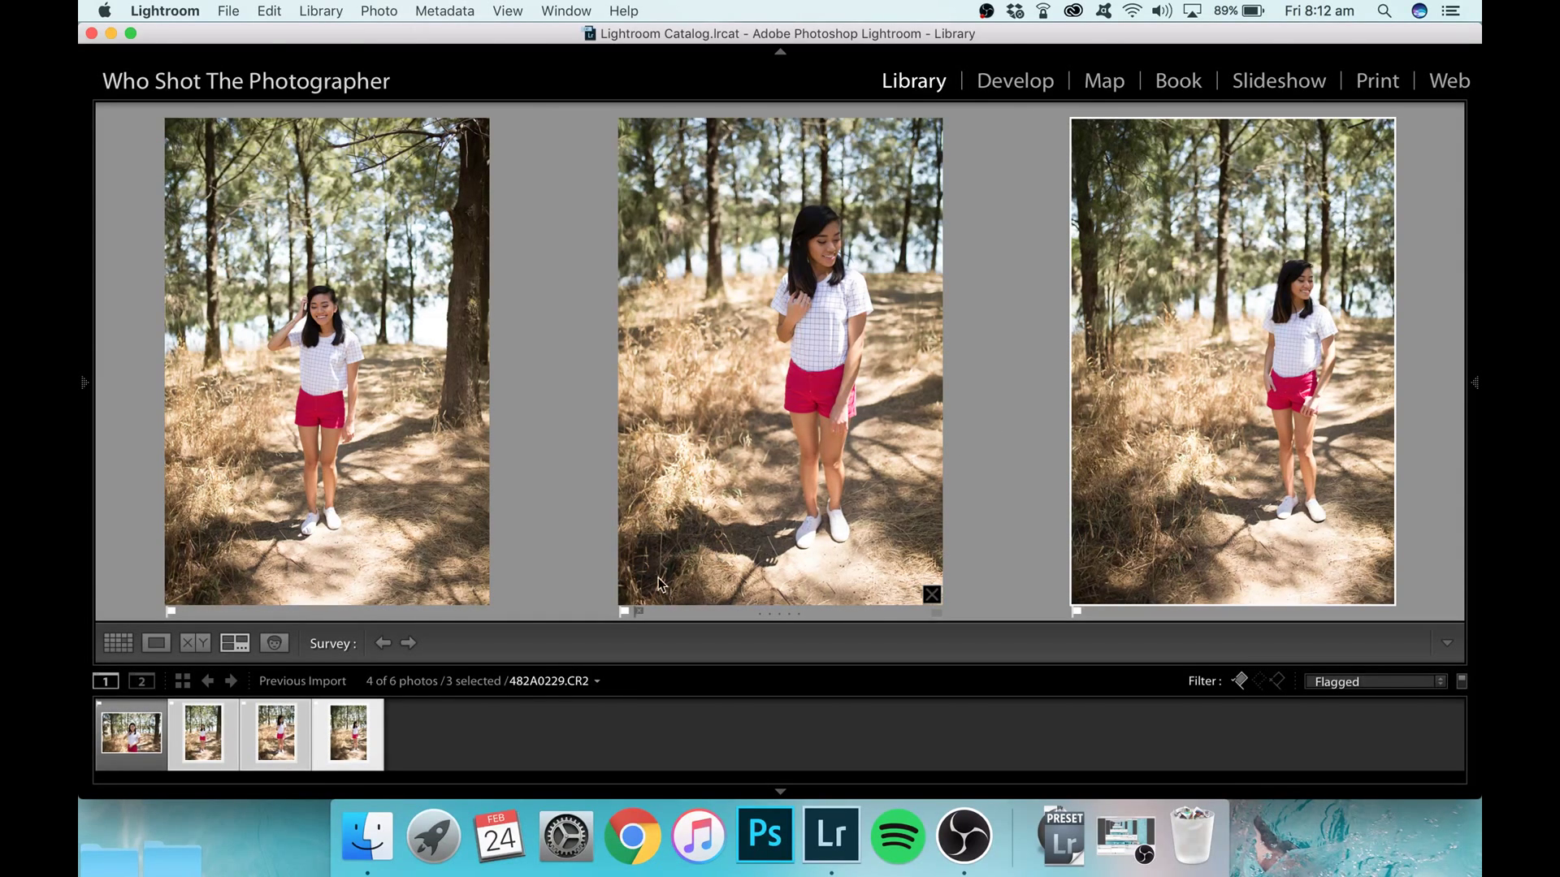
click(624, 612)
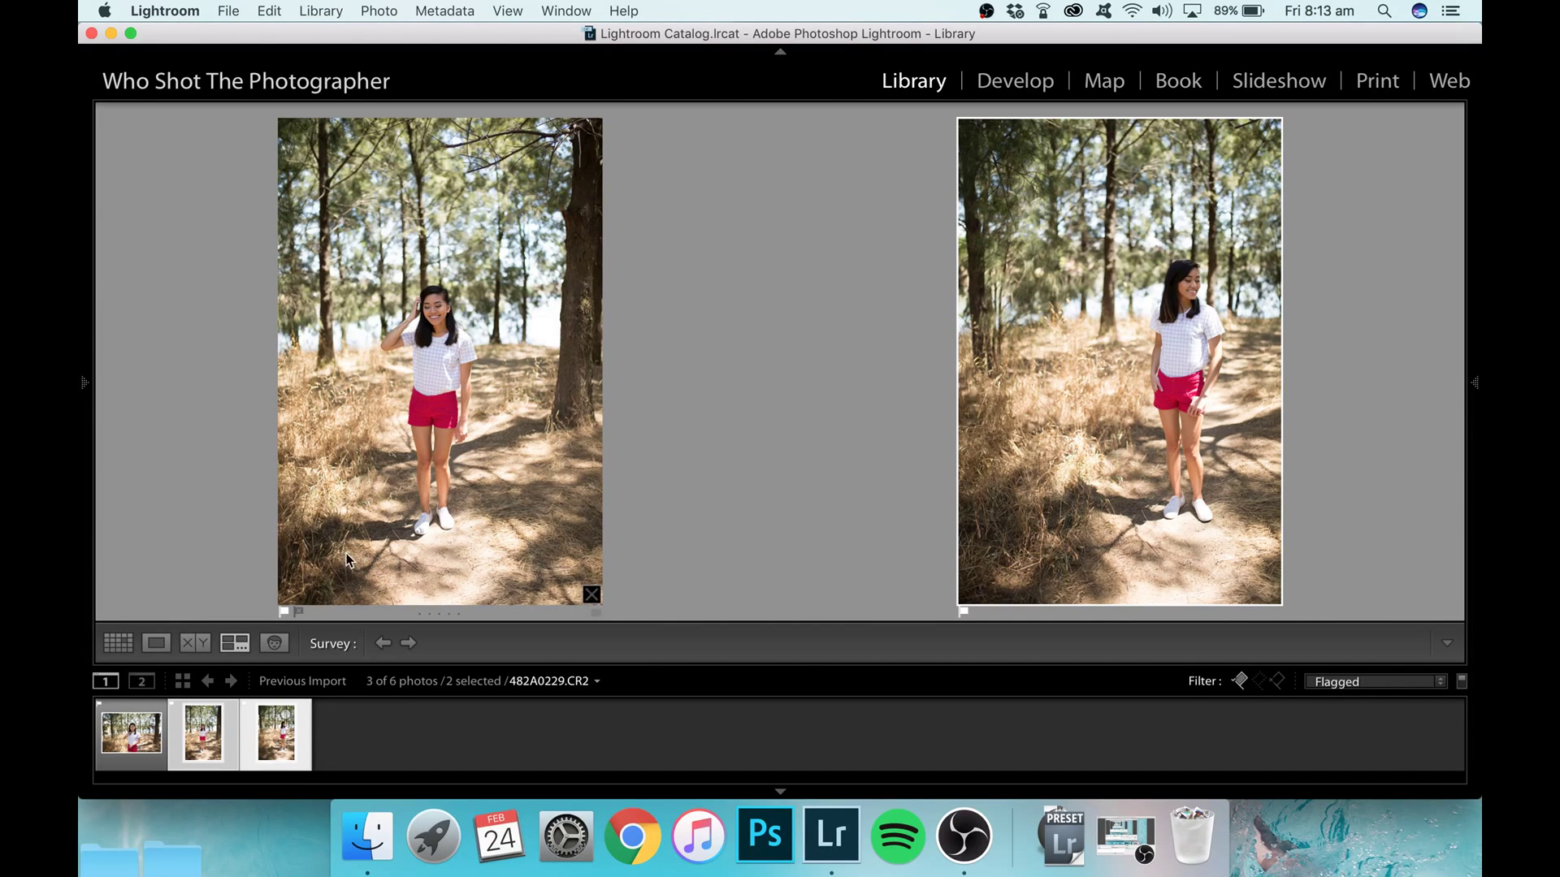
click(285, 611)
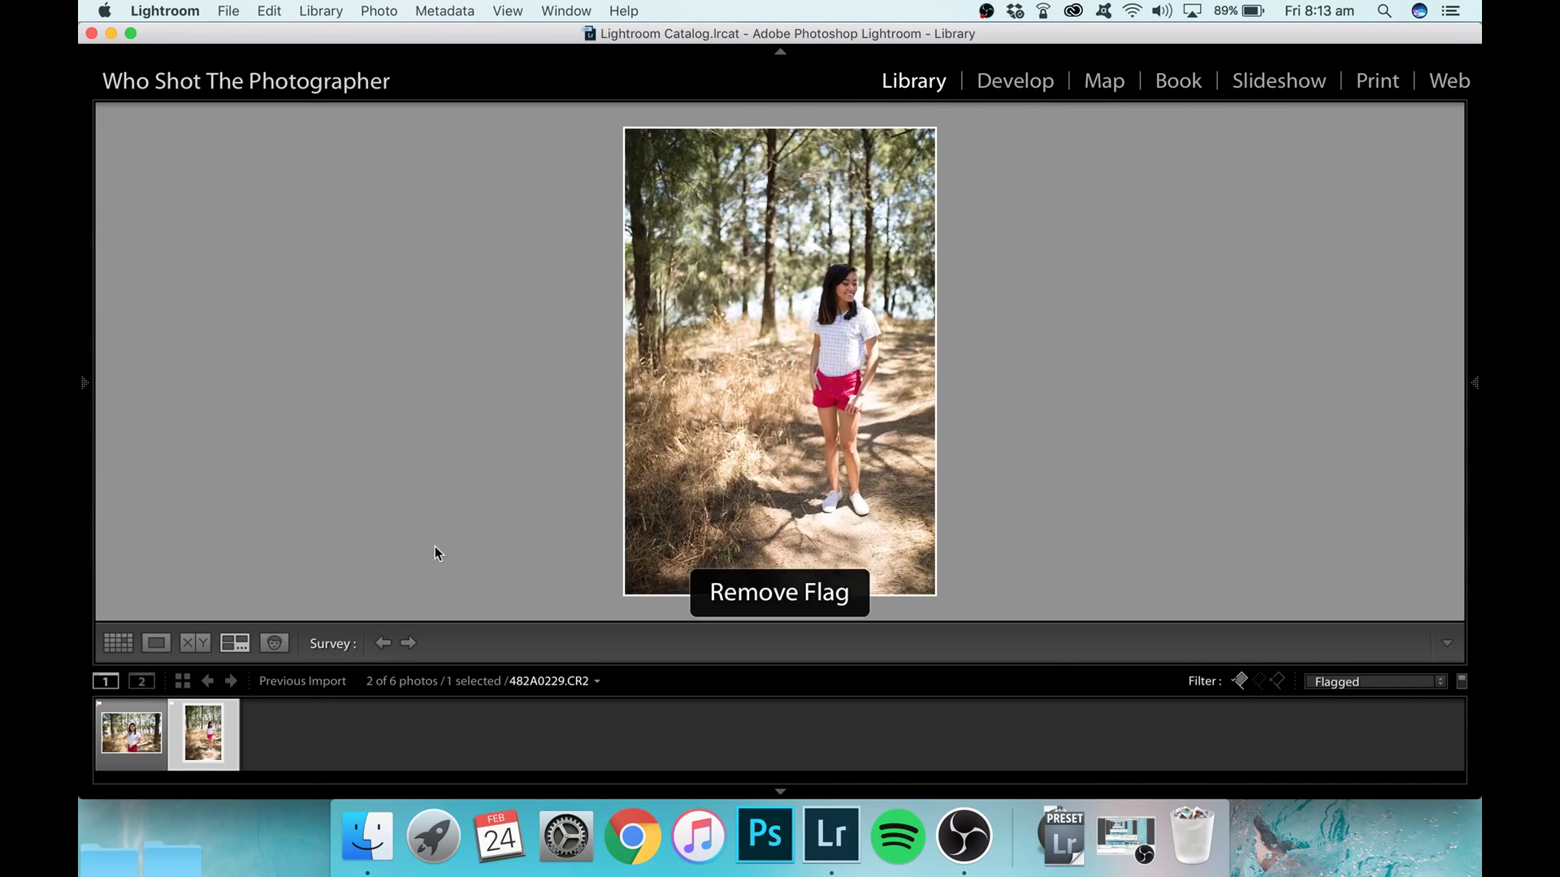
Compare the two remaining flagged photos in Survey view and remove the flag from 482A0224.CR2
click(120, 746)
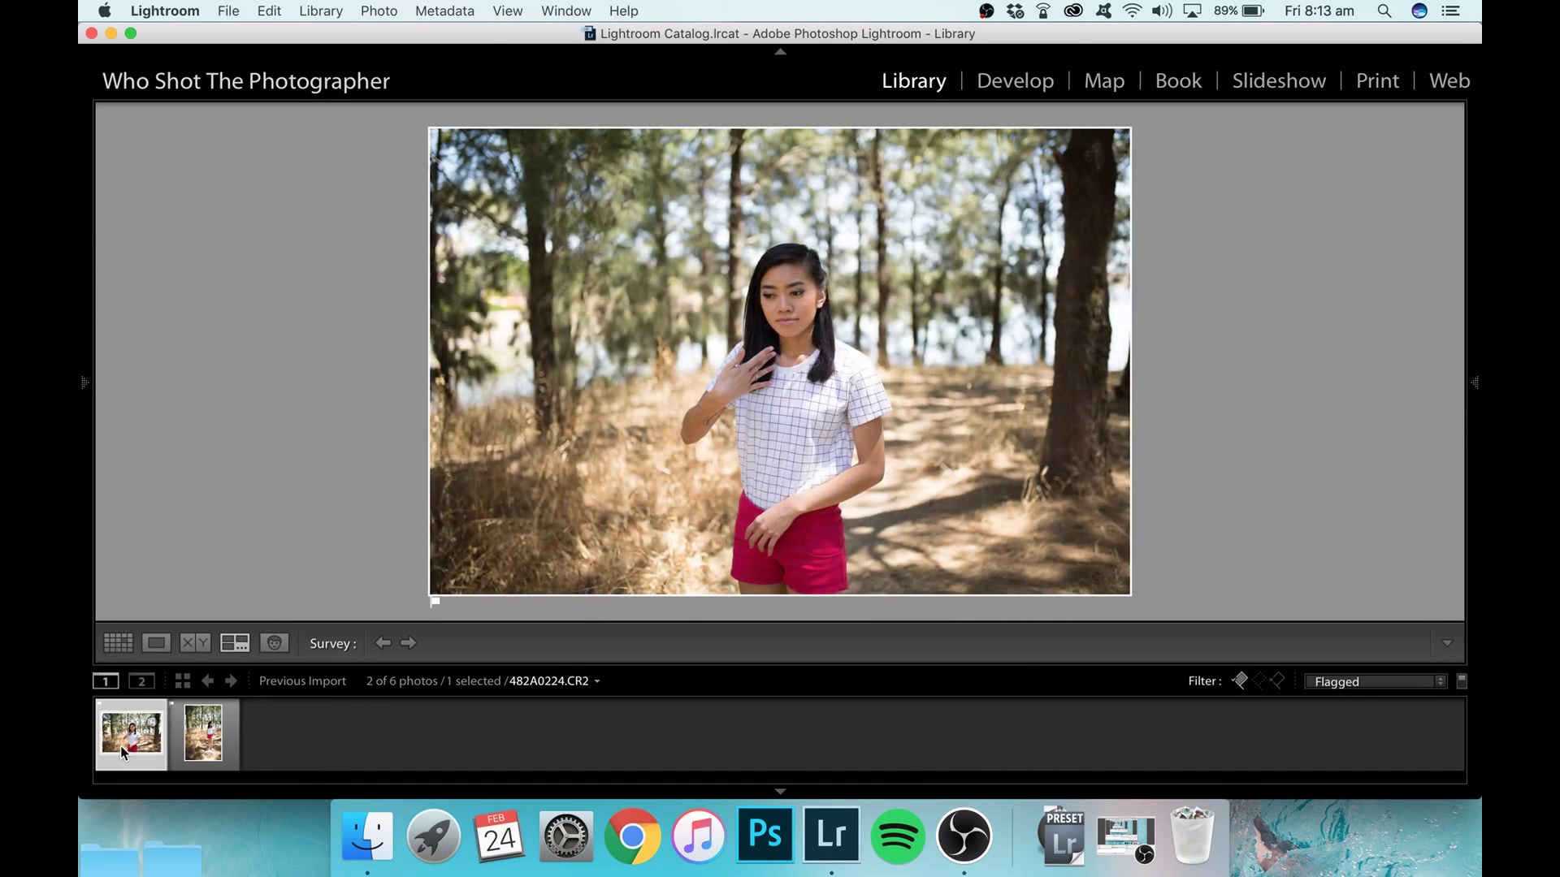
click(202, 733)
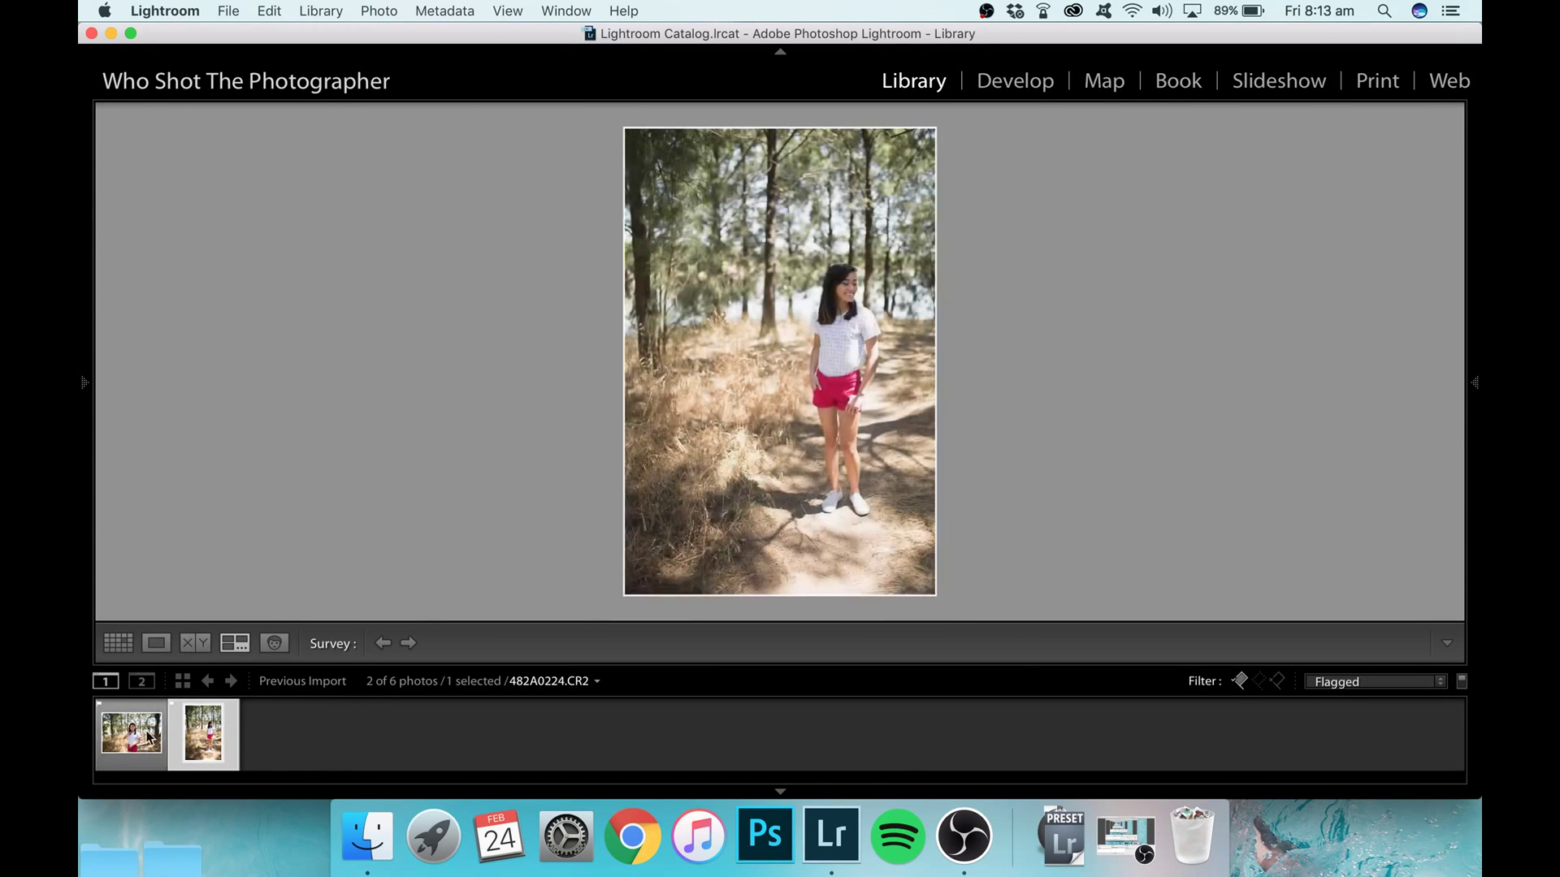
super+click(144, 739)
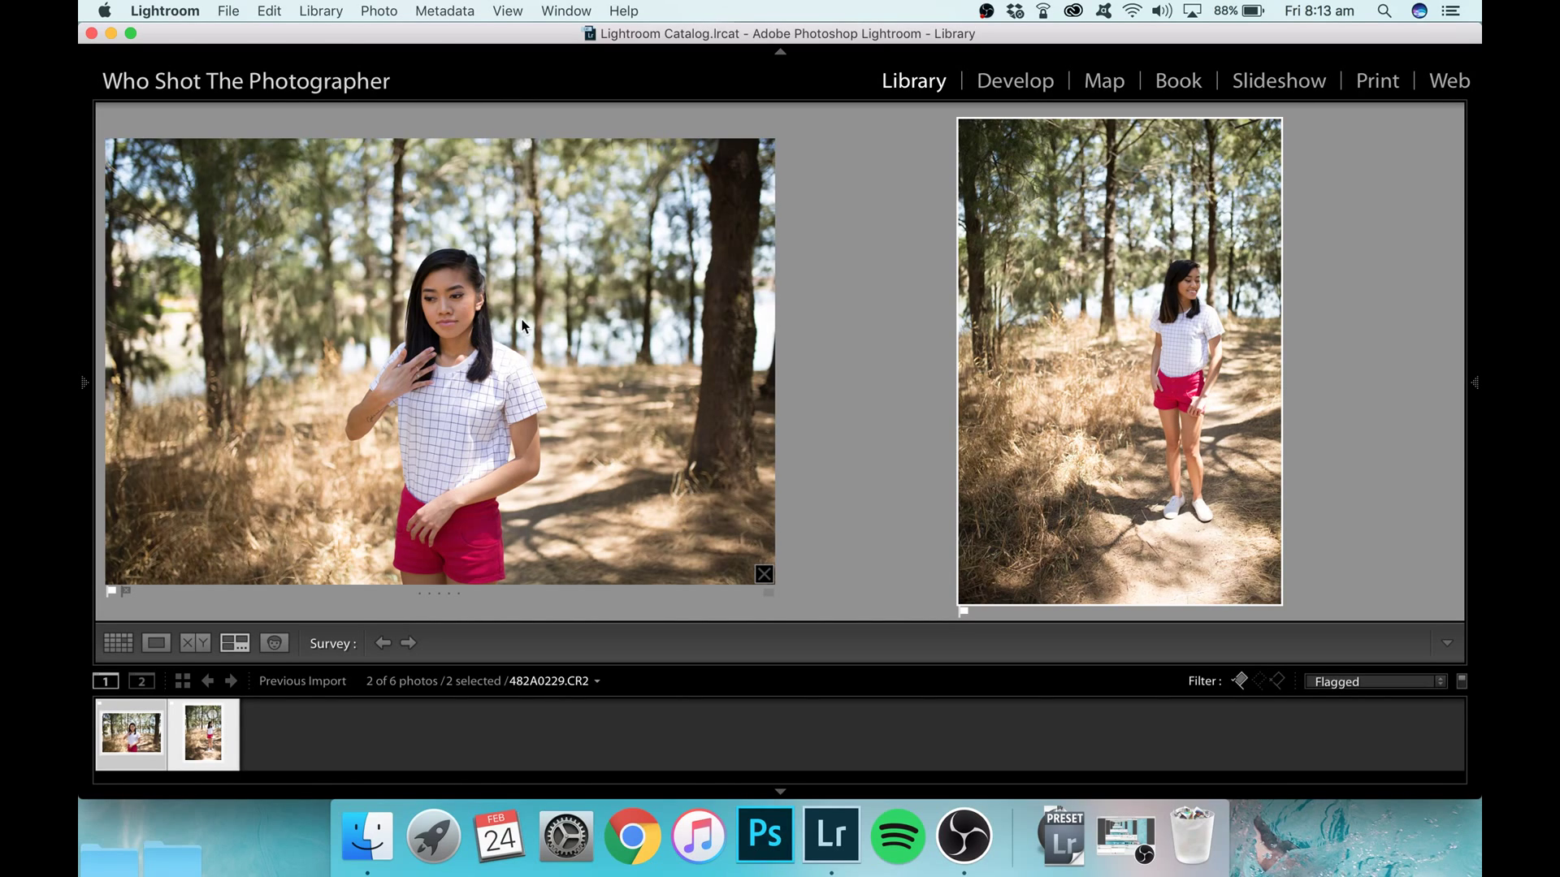
click(111, 589)
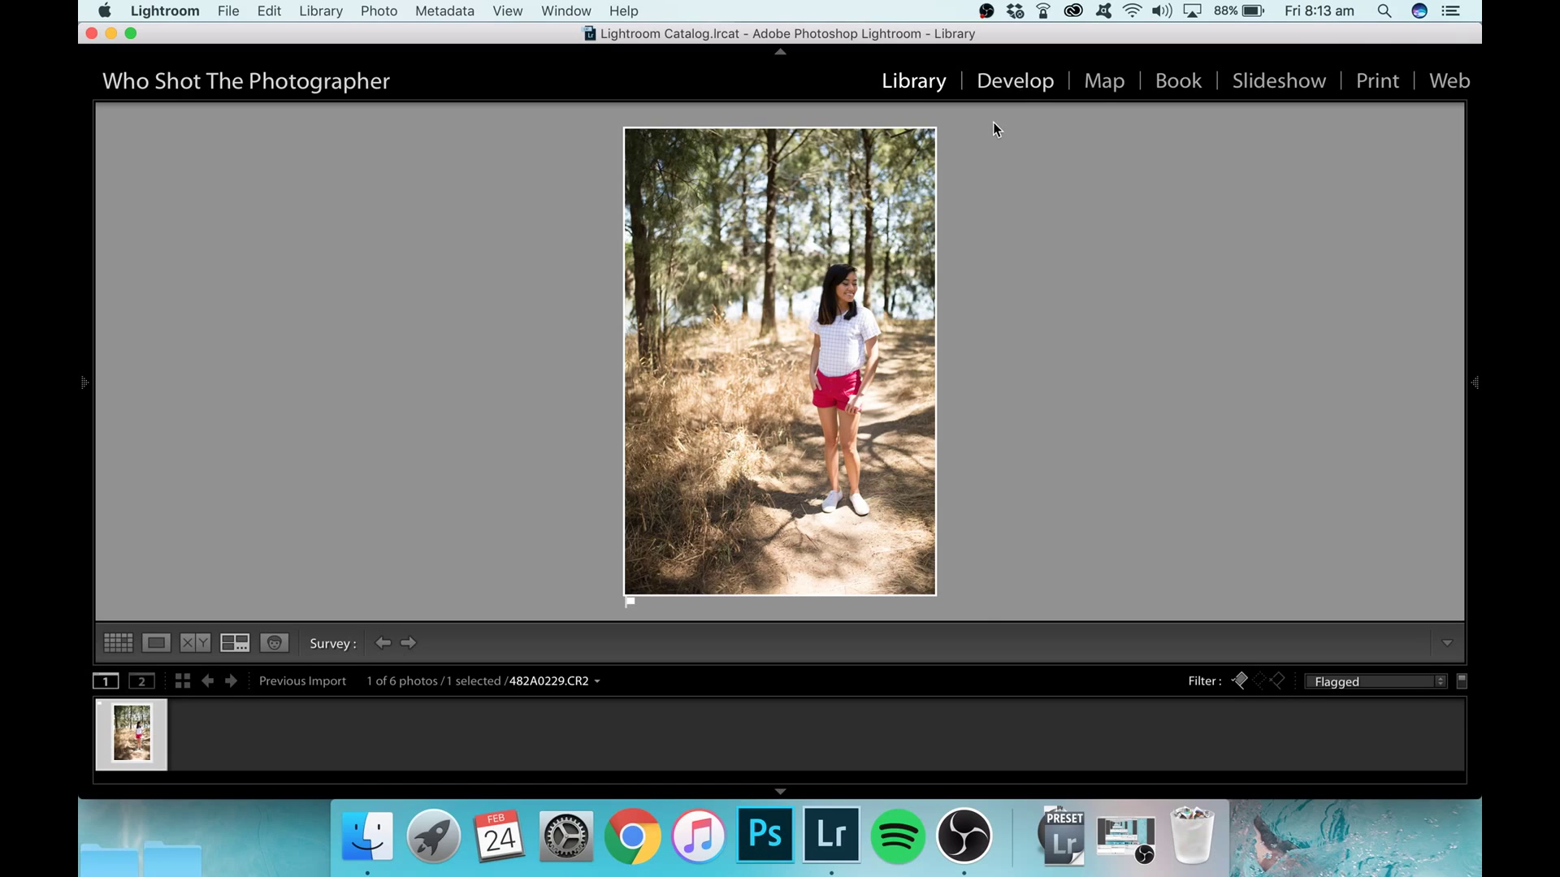
Open photo 482A0229.CR2 in the Develop module and apply the C - 400H preset from Favourites
click(983, 92)
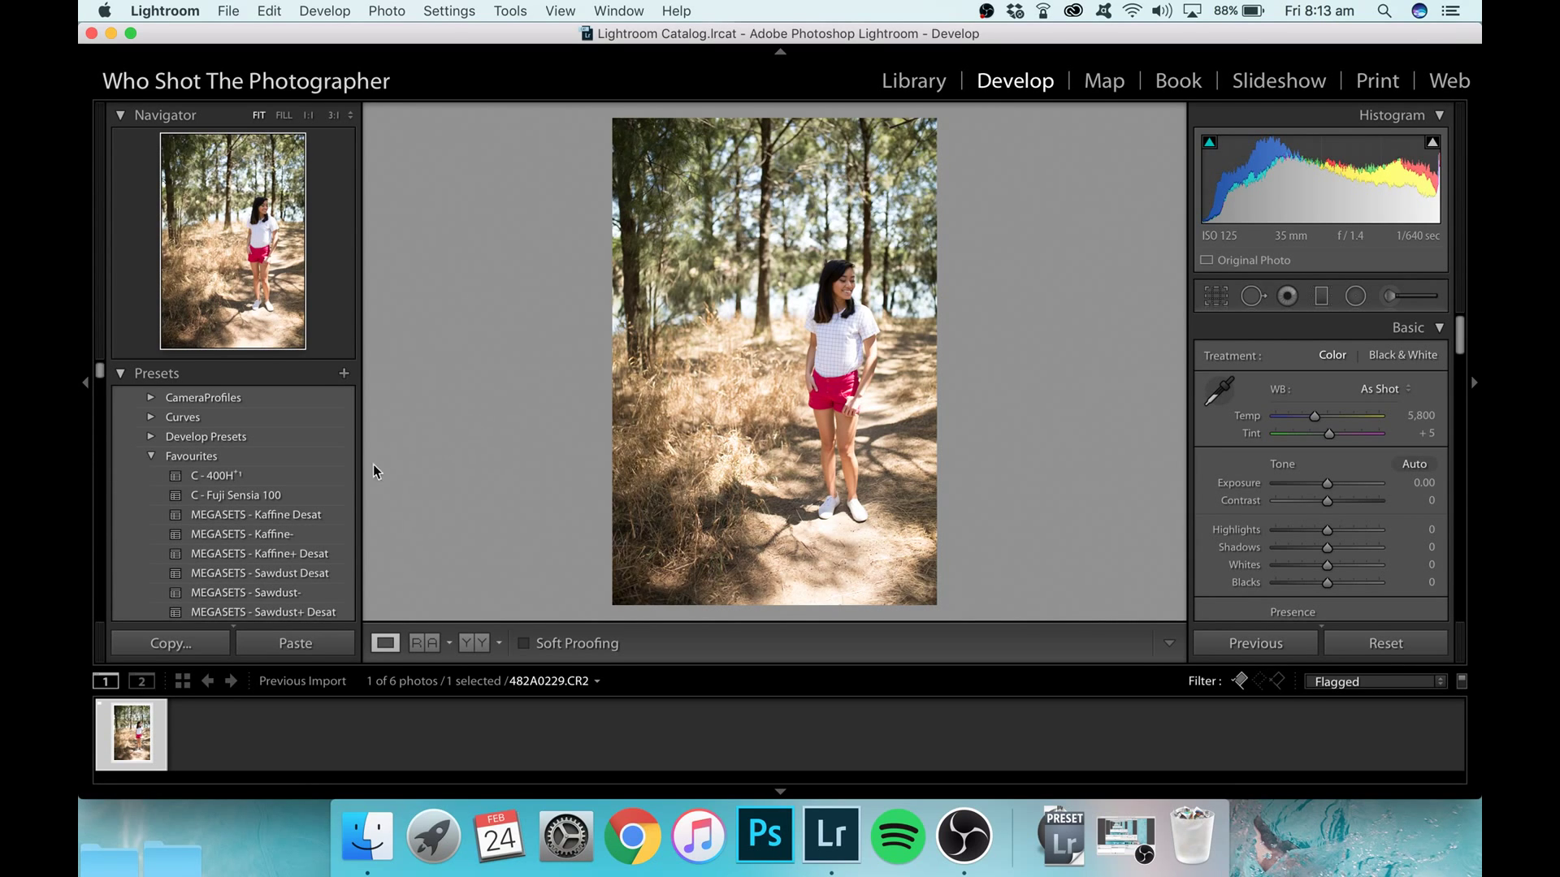
click(318, 476)
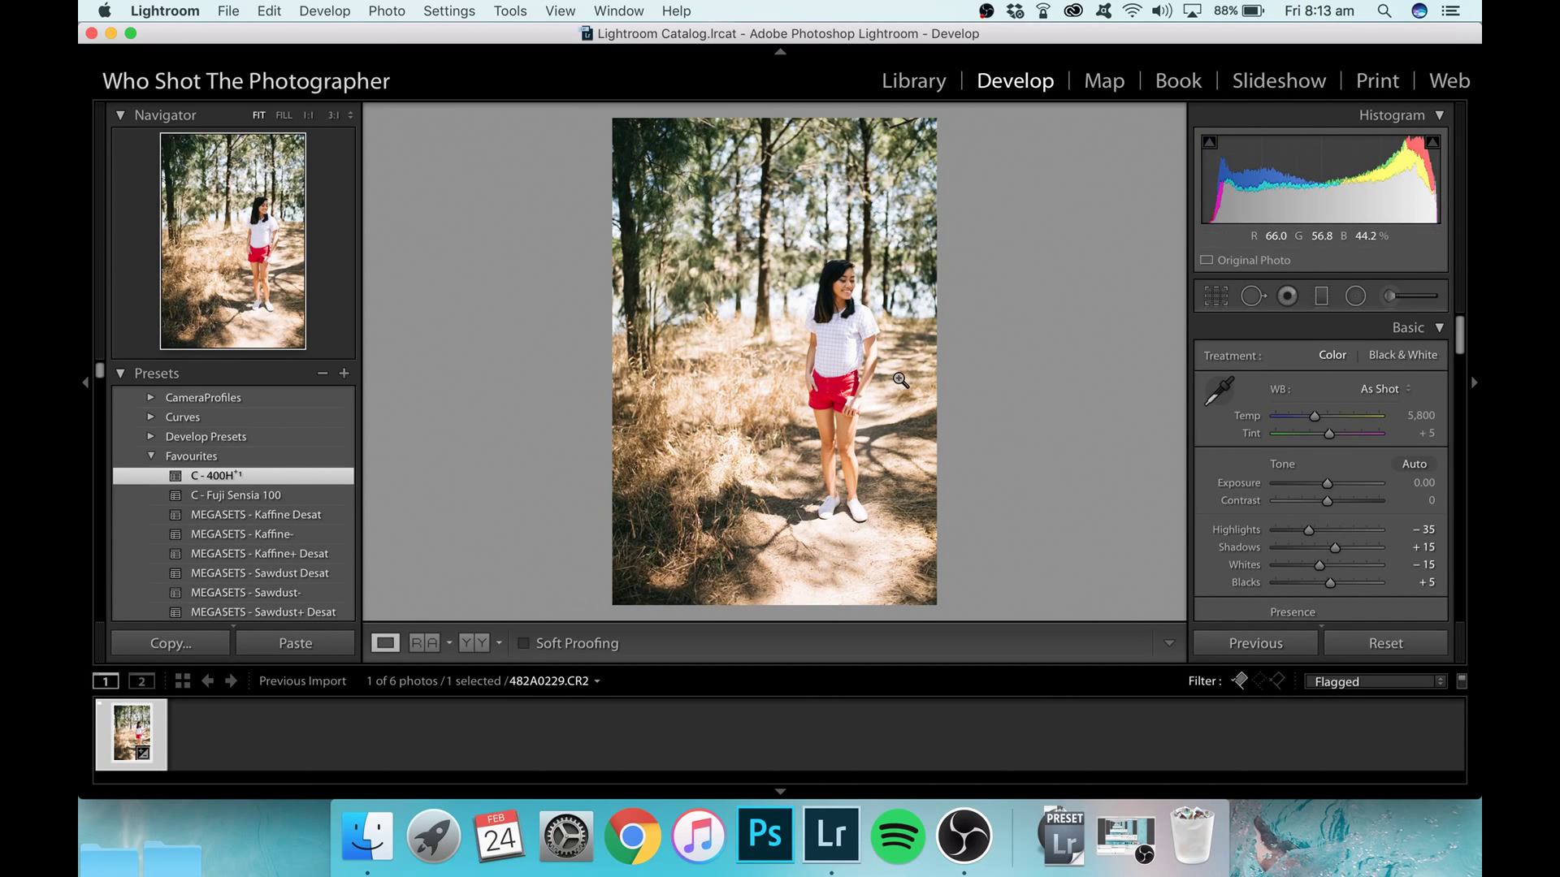
Review the photo's develop settings from the Basic adjustments down to the Grain values in Effects
scroll(1226, 463, down, 1)
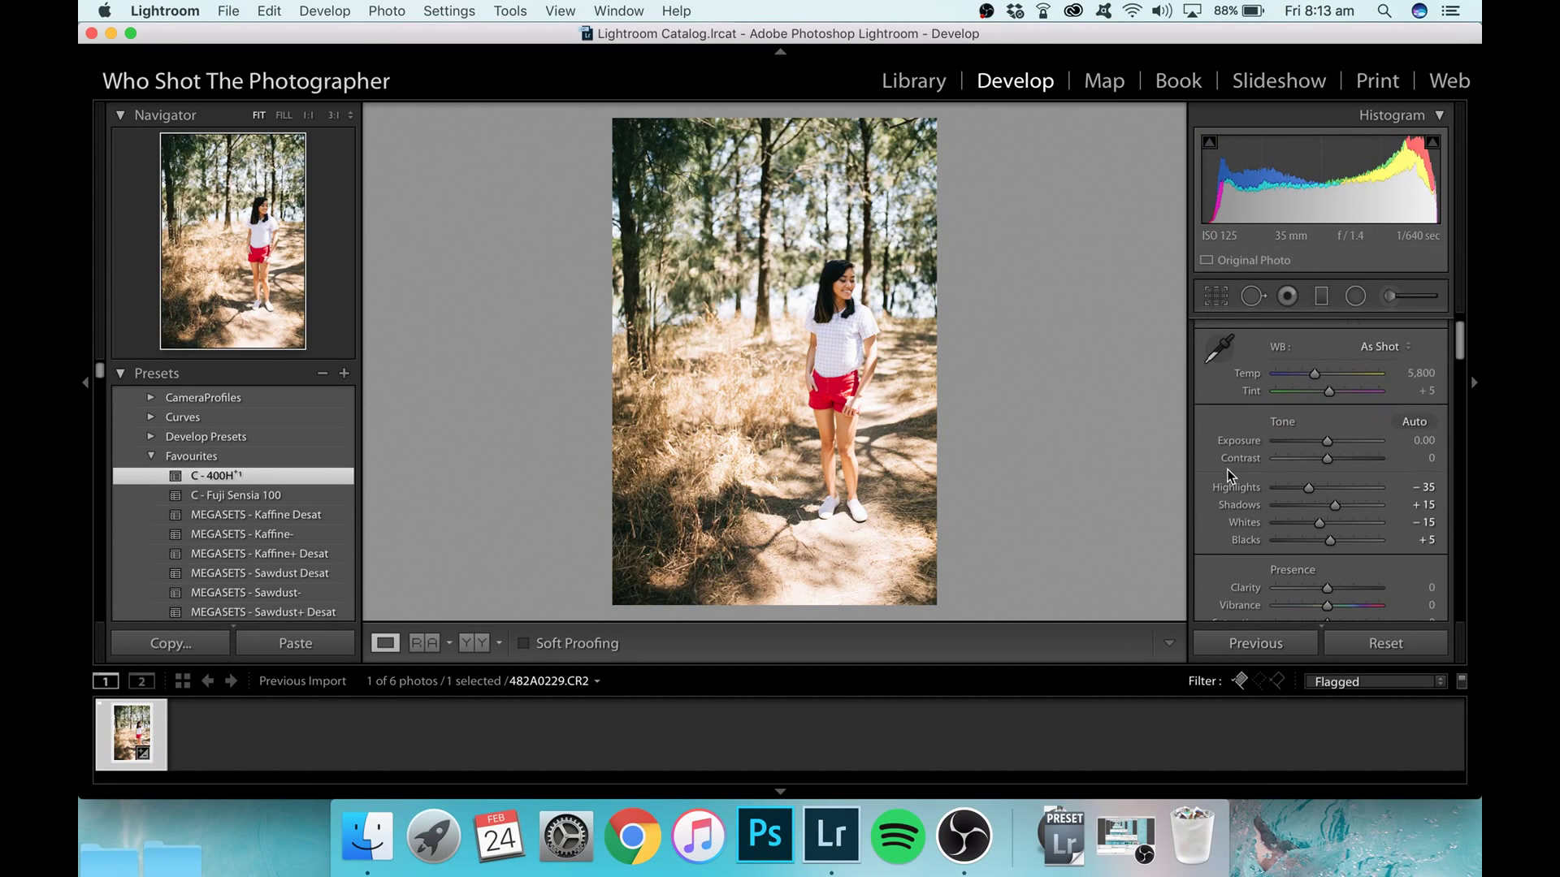
click(1420, 390)
key(Return)
scroll(1221, 421, down, 5)
scroll(1221, 421, down, 20)
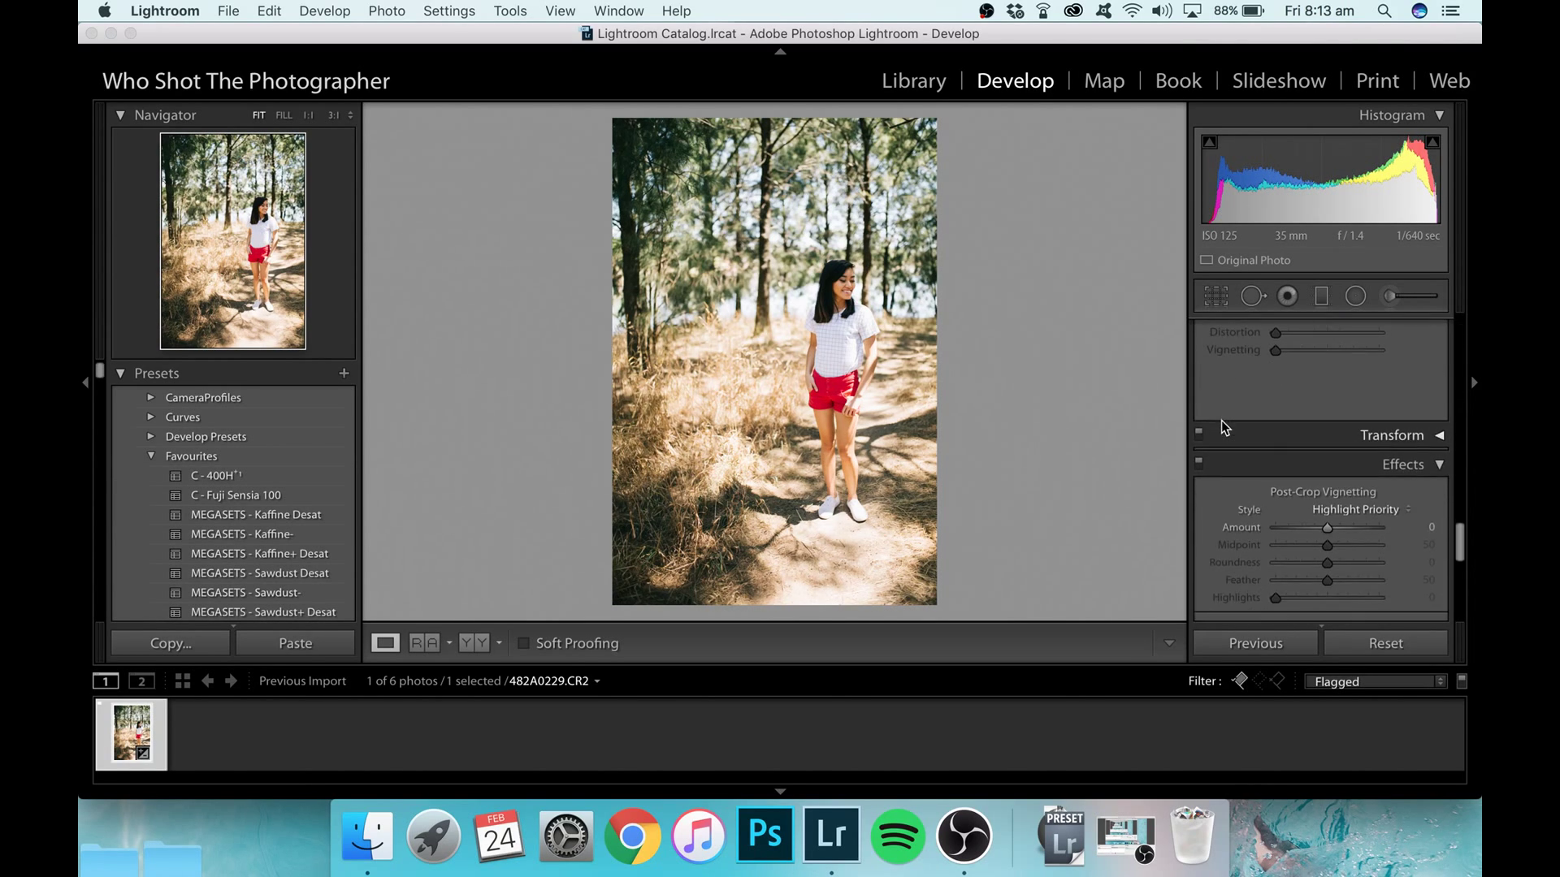
click(1268, 426)
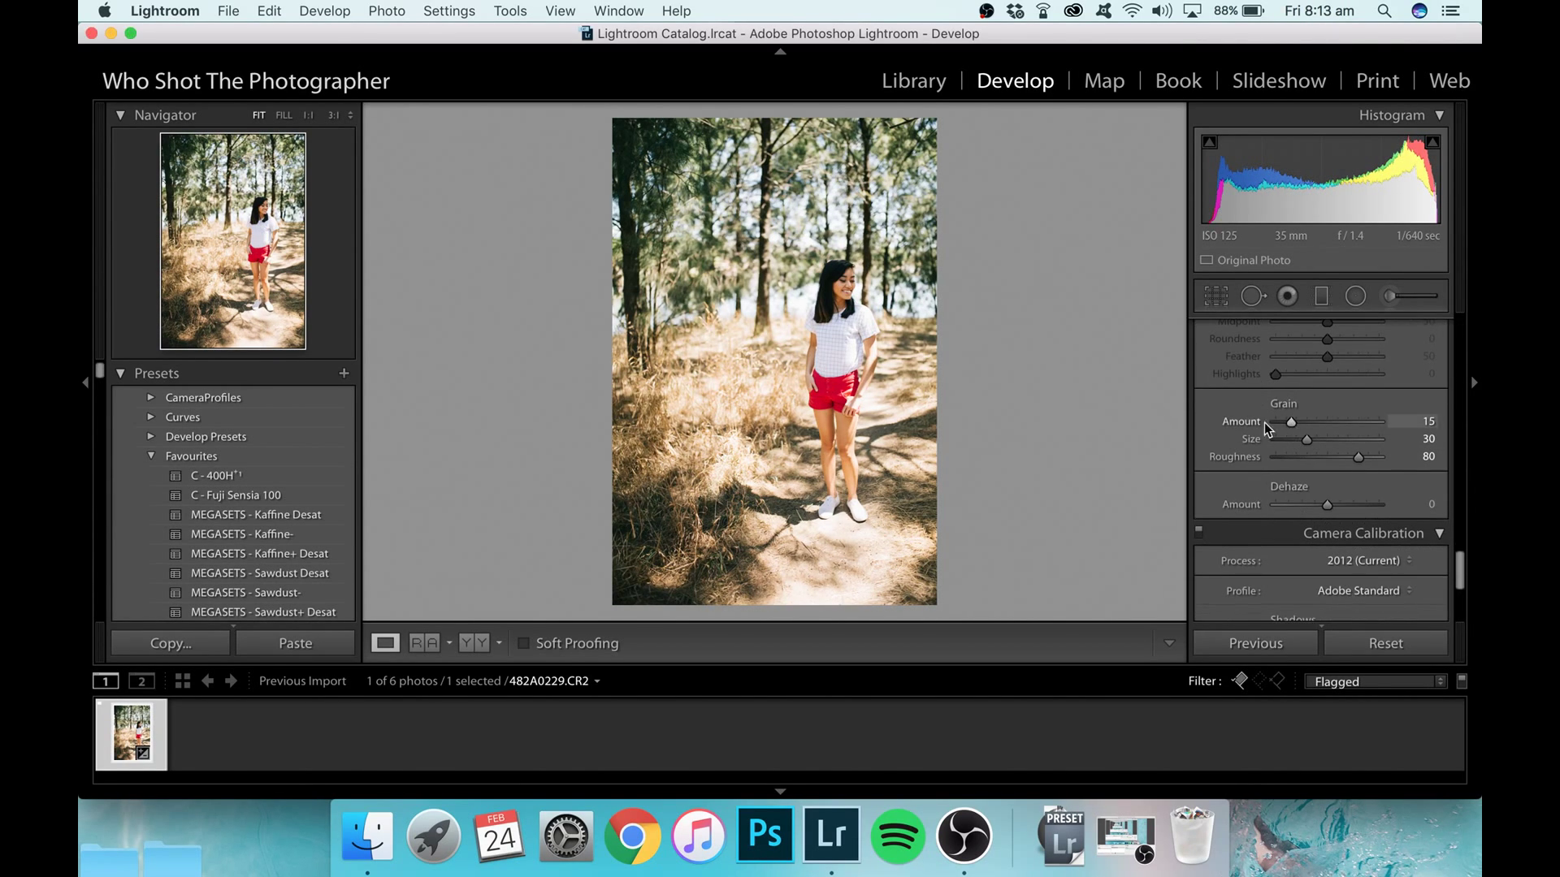
scroll(1218, 406, up, 5)
scroll(1216, 399, up, 15)
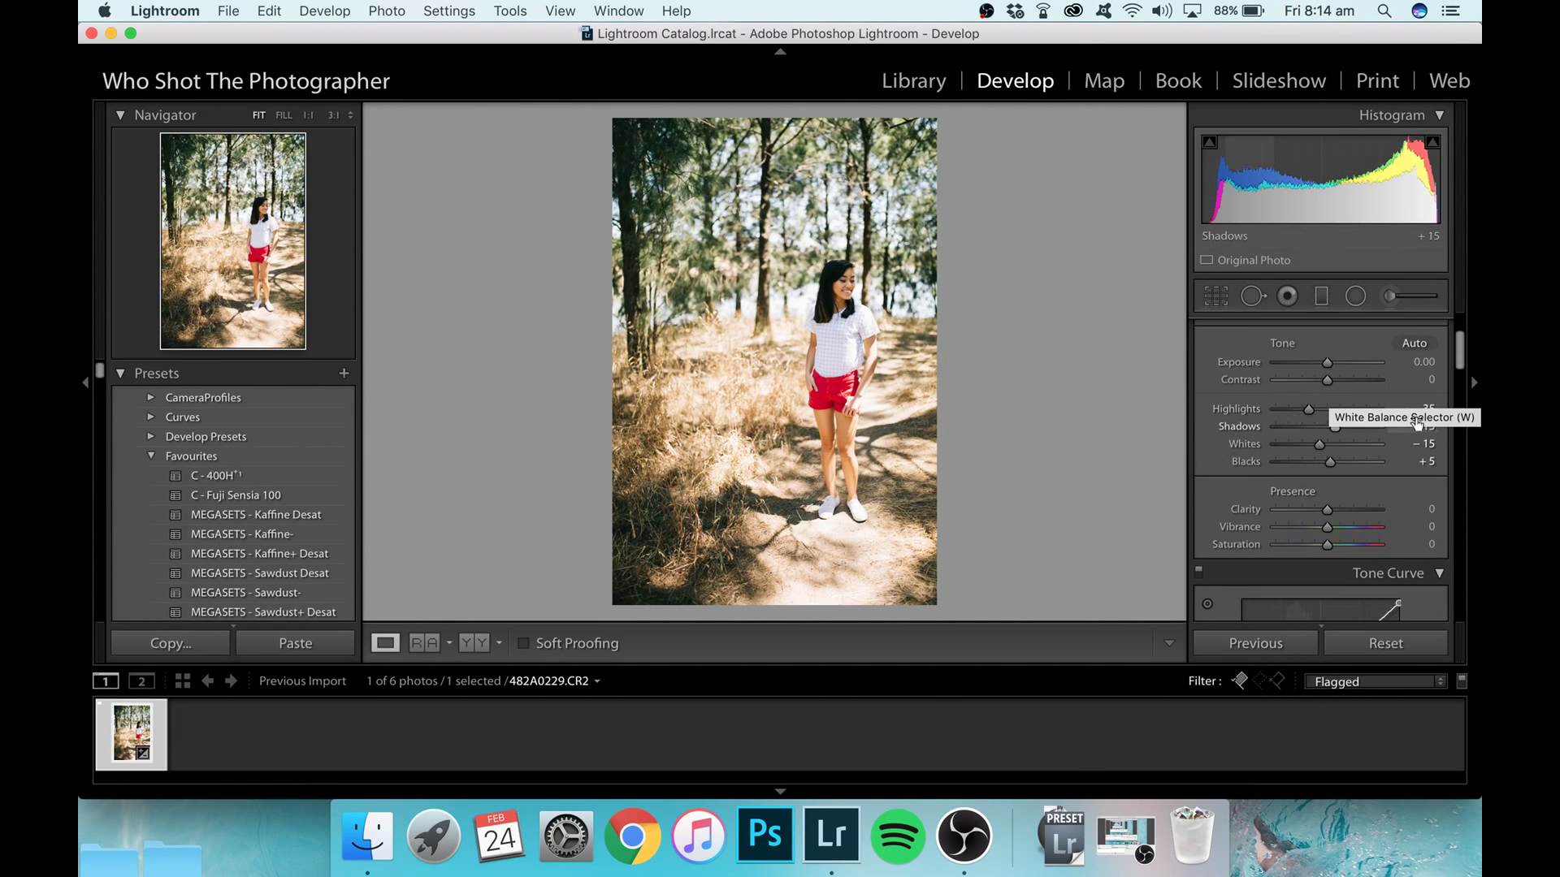
Set the photo's Highlights to -89, Blacks to +35, Shadows to +21 and Clarity to -10
drag(1308, 411, 1280, 409)
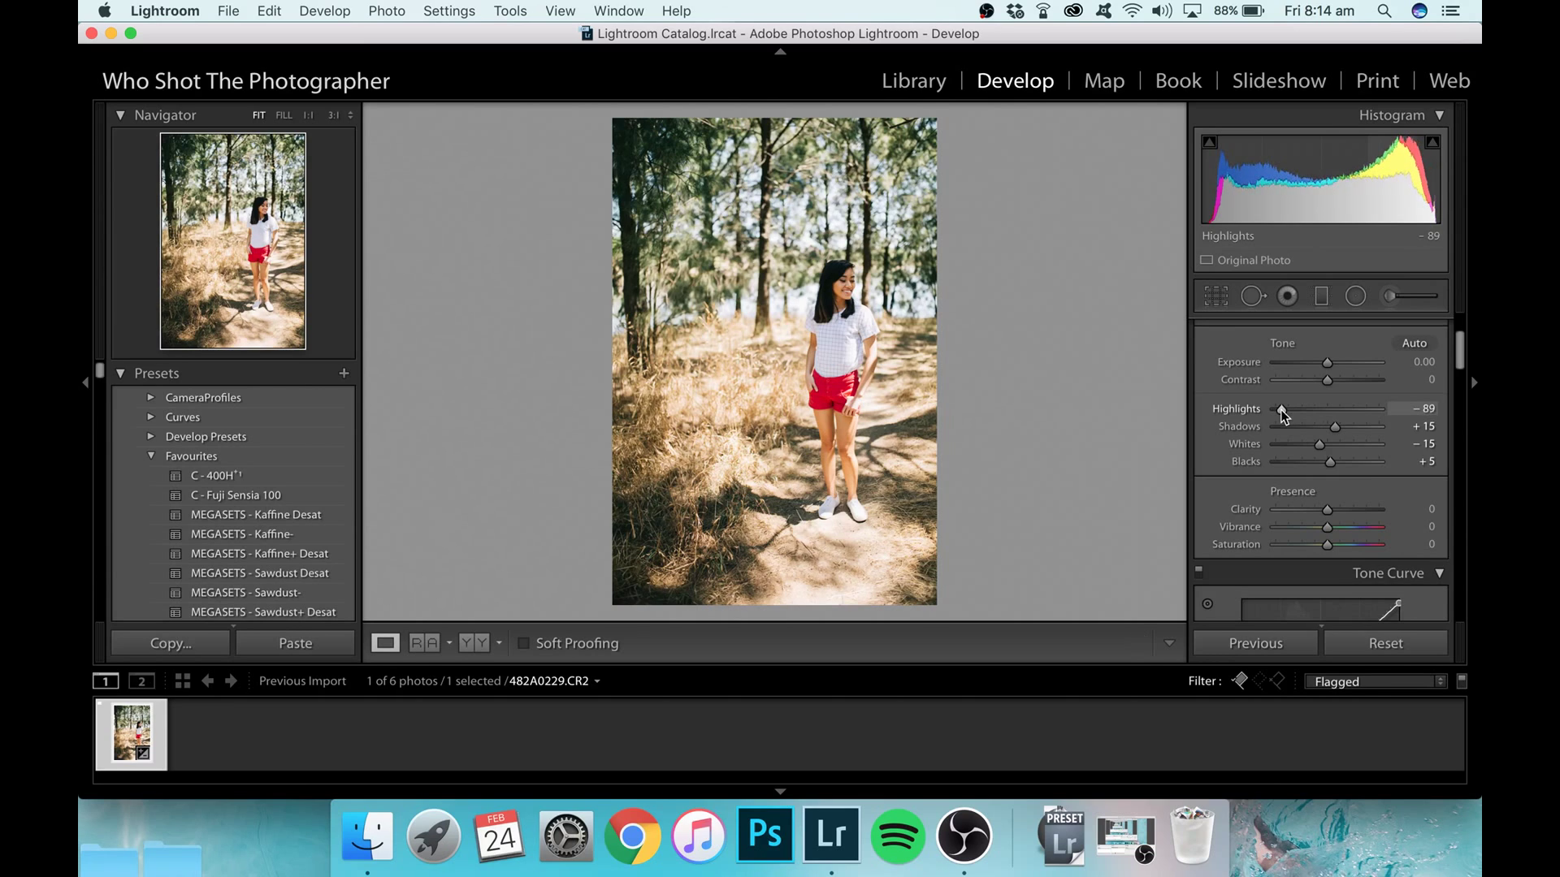
drag(1332, 465, 1339, 426)
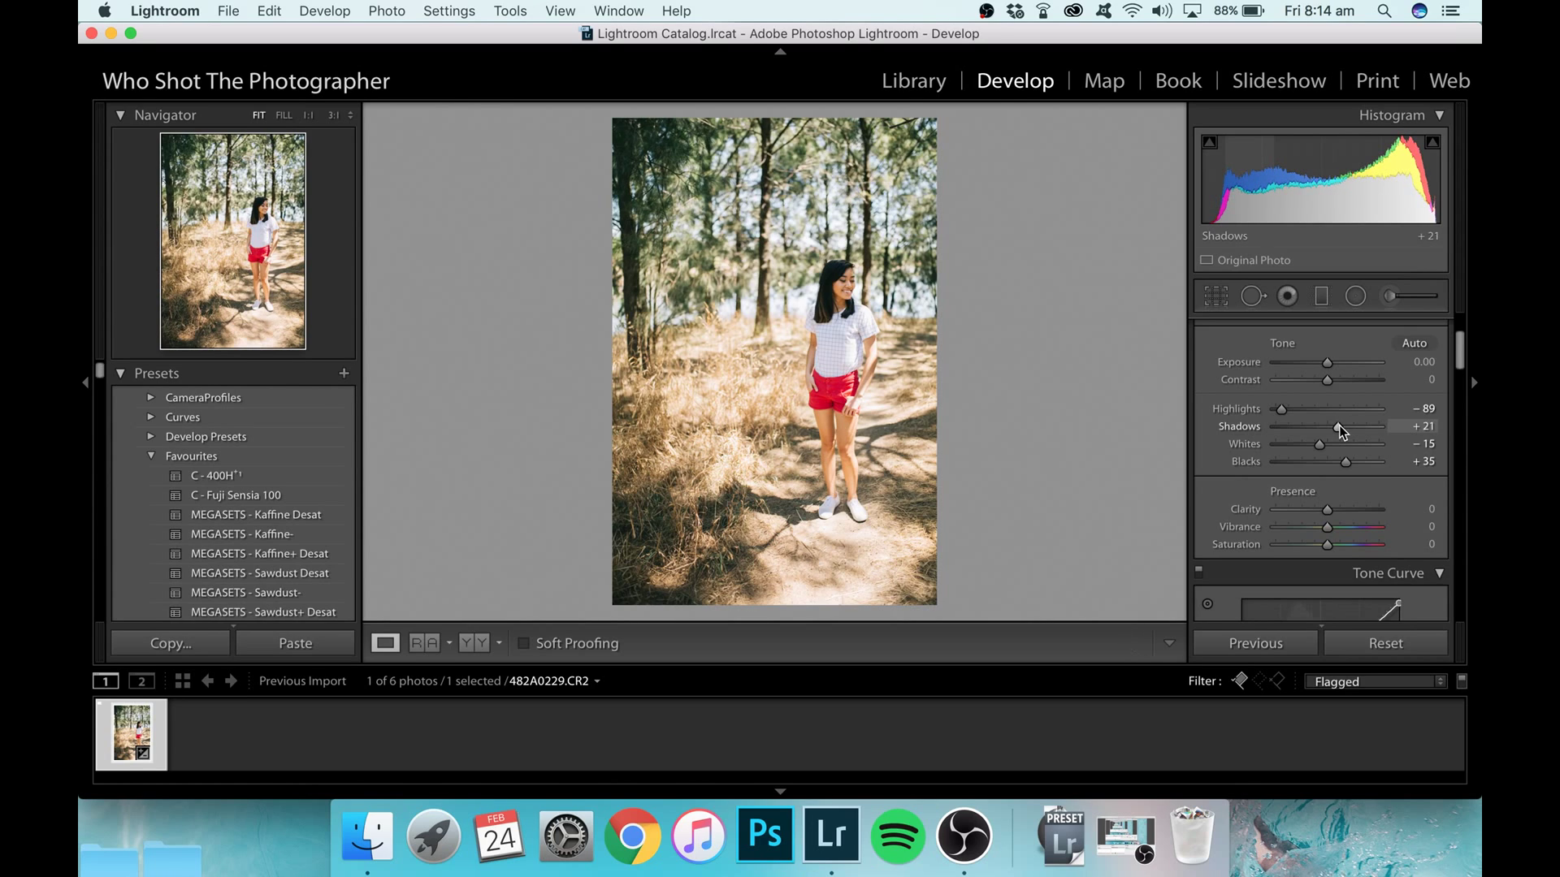
scroll(1232, 442, down, 3)
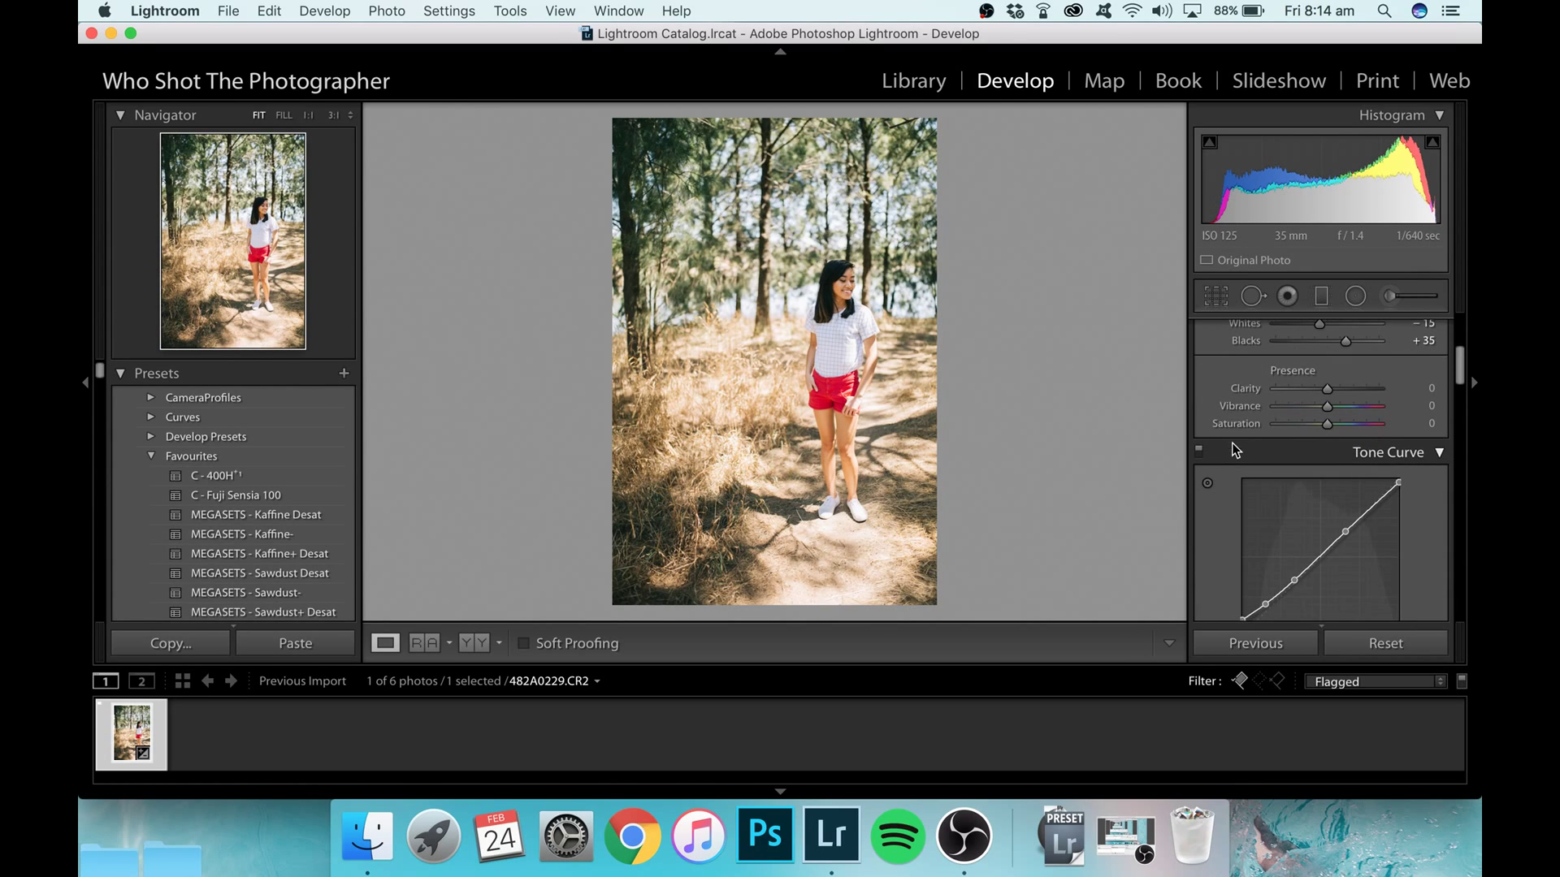
click(1416, 388)
text(-10)
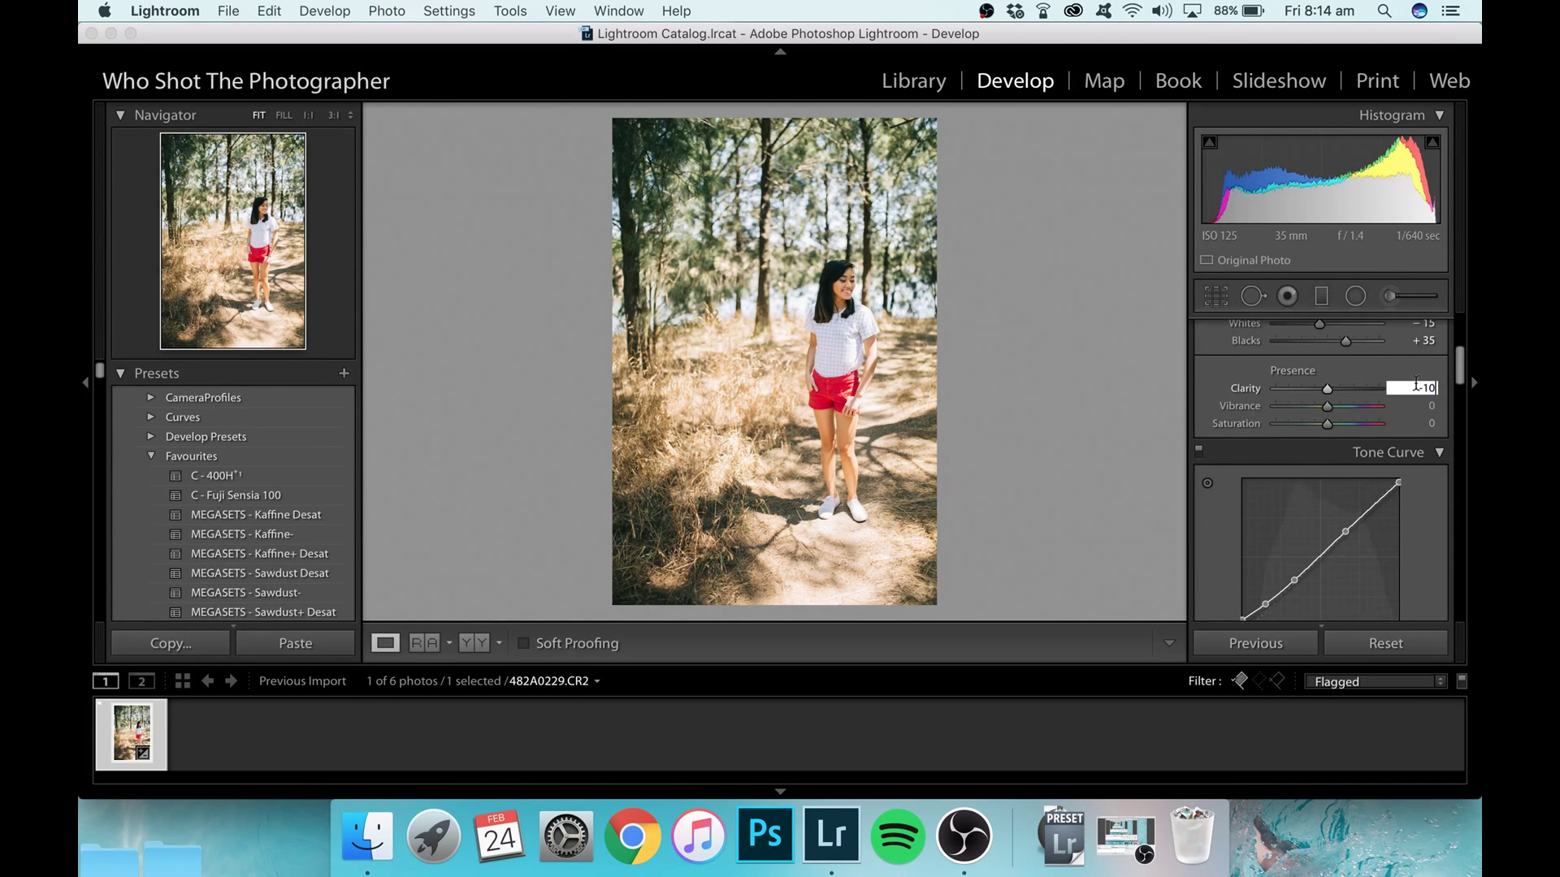
key(Return)
Set the Saturation of the Red colour range to -50
scroll(1206, 412, down, 7)
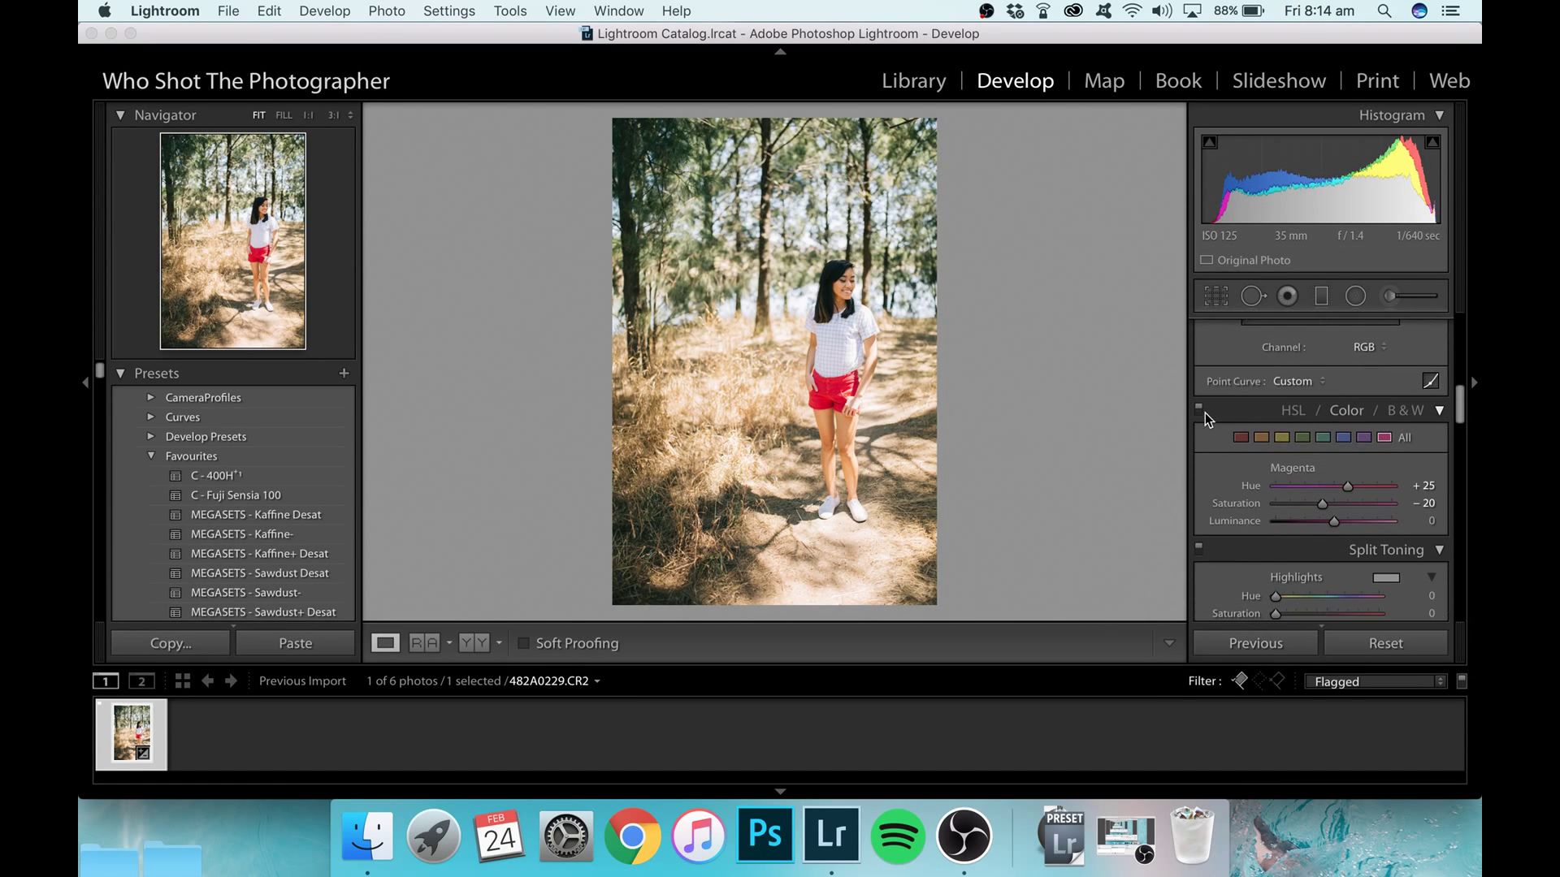
click(1239, 437)
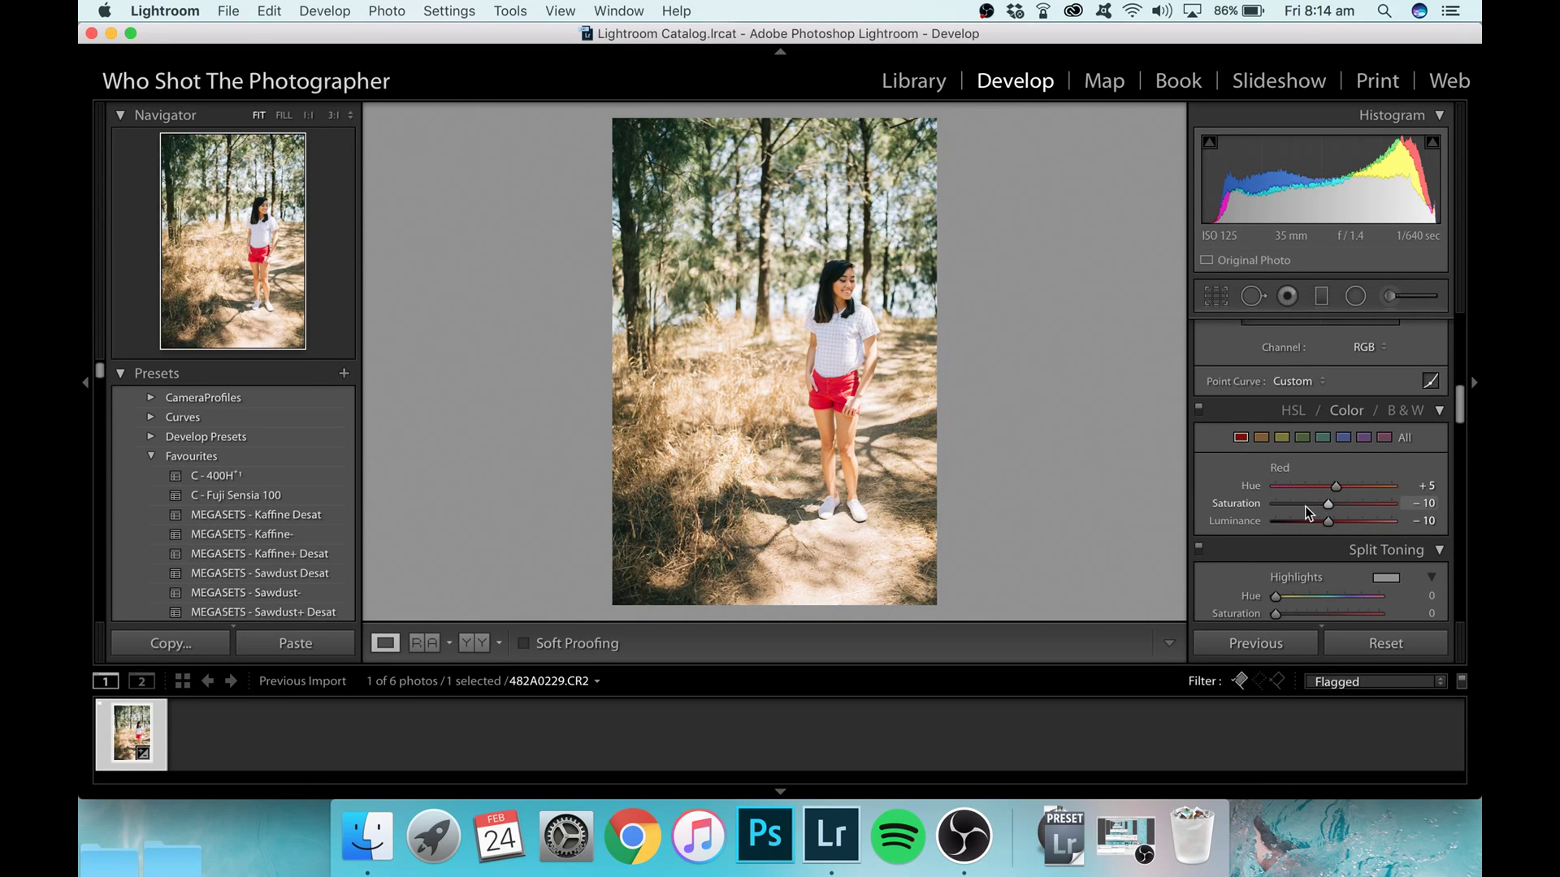
drag(1327, 504, 1305, 505)
key(super+z)
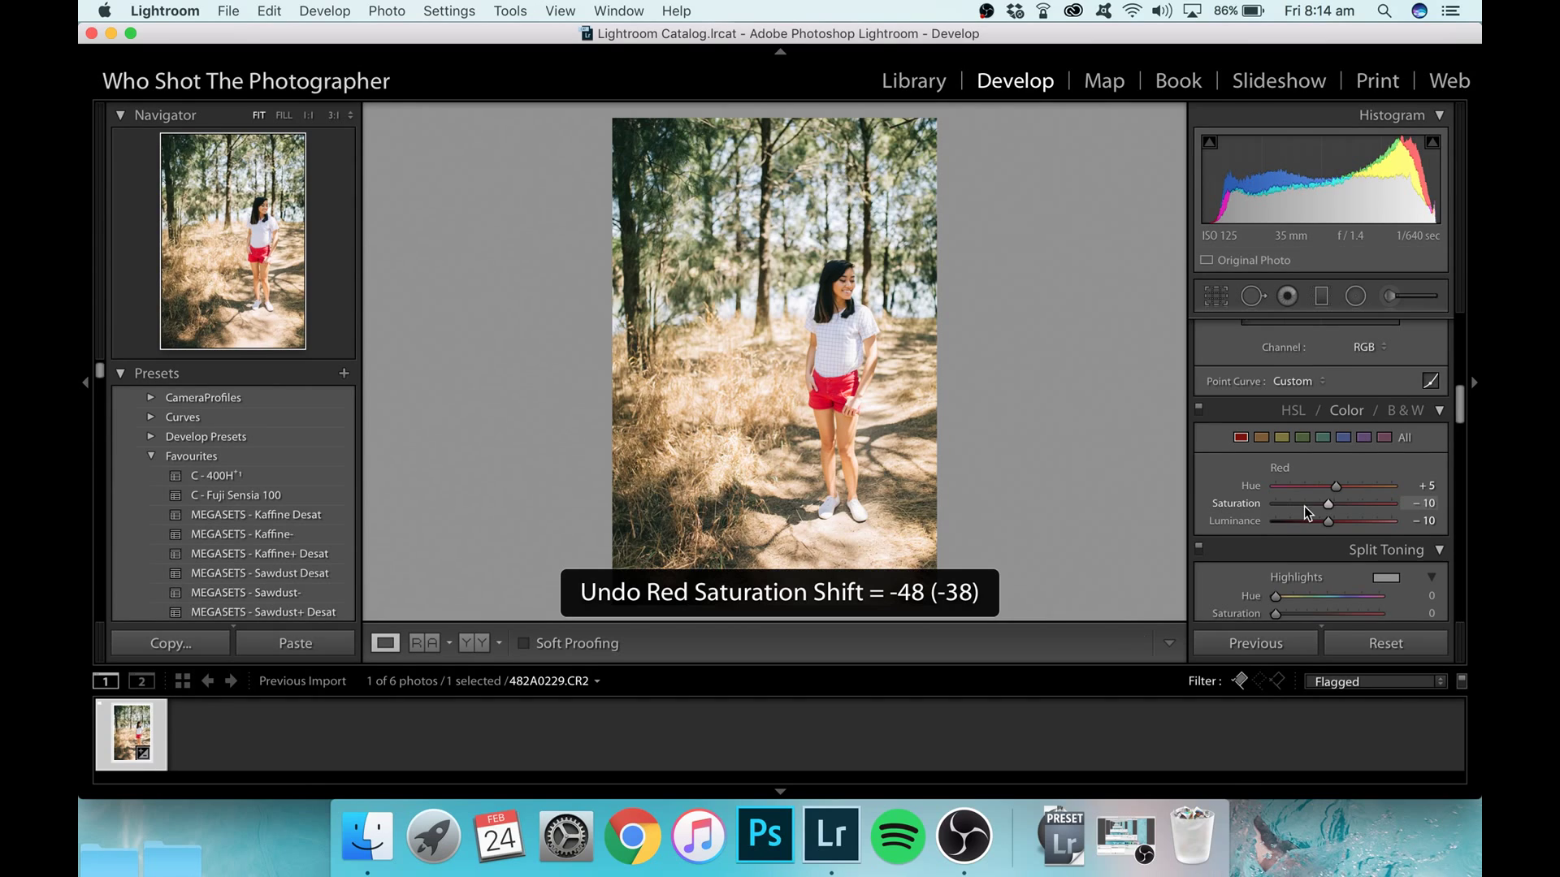
click(1418, 504)
key(BackSpace)
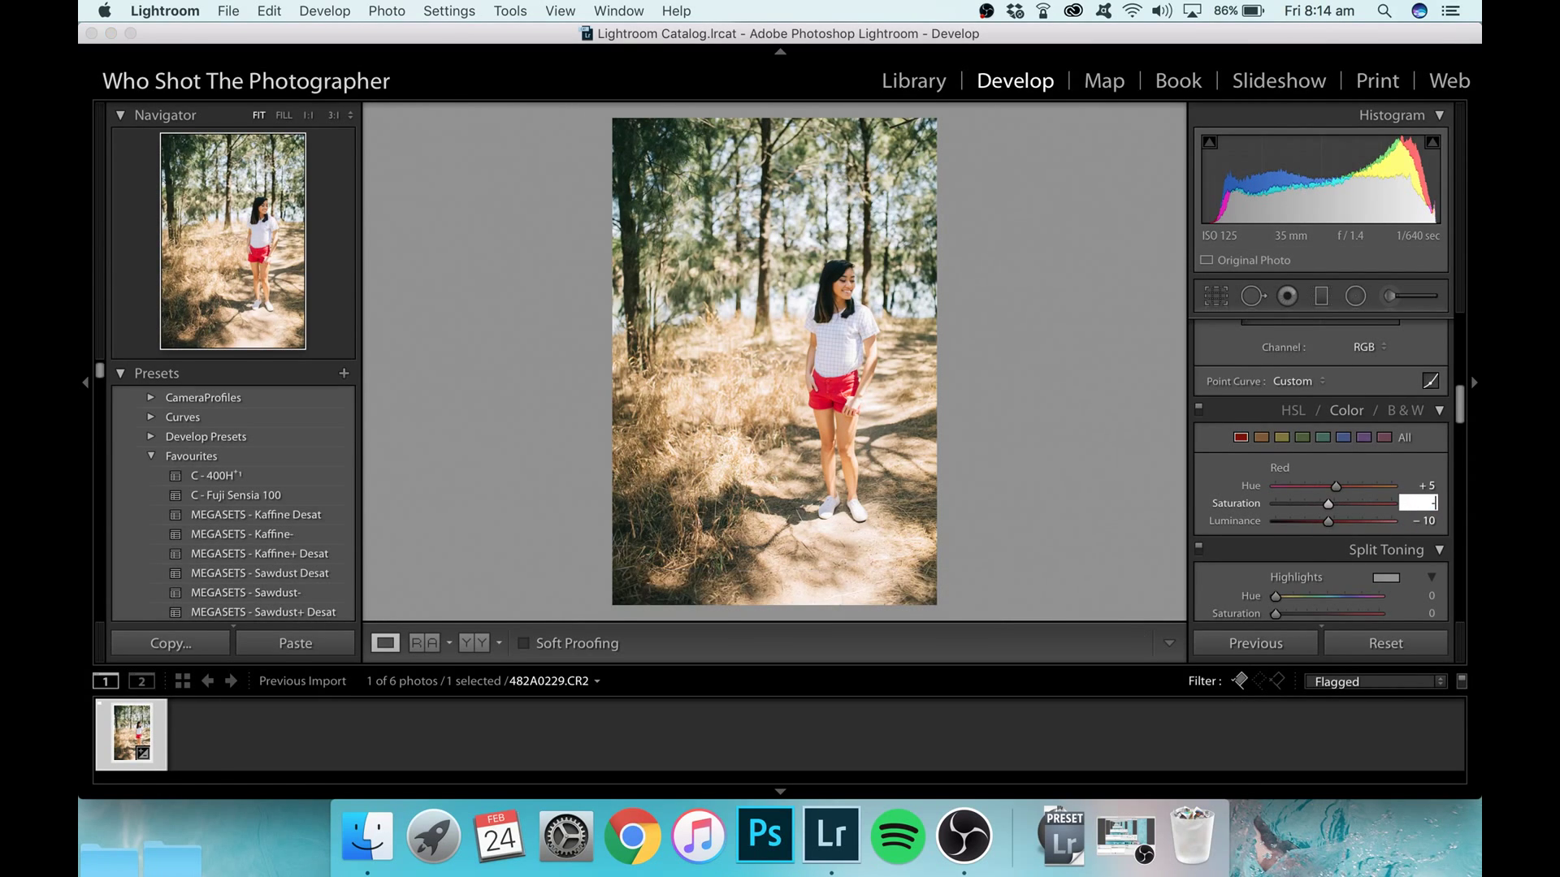
text(-70)
key(Return)
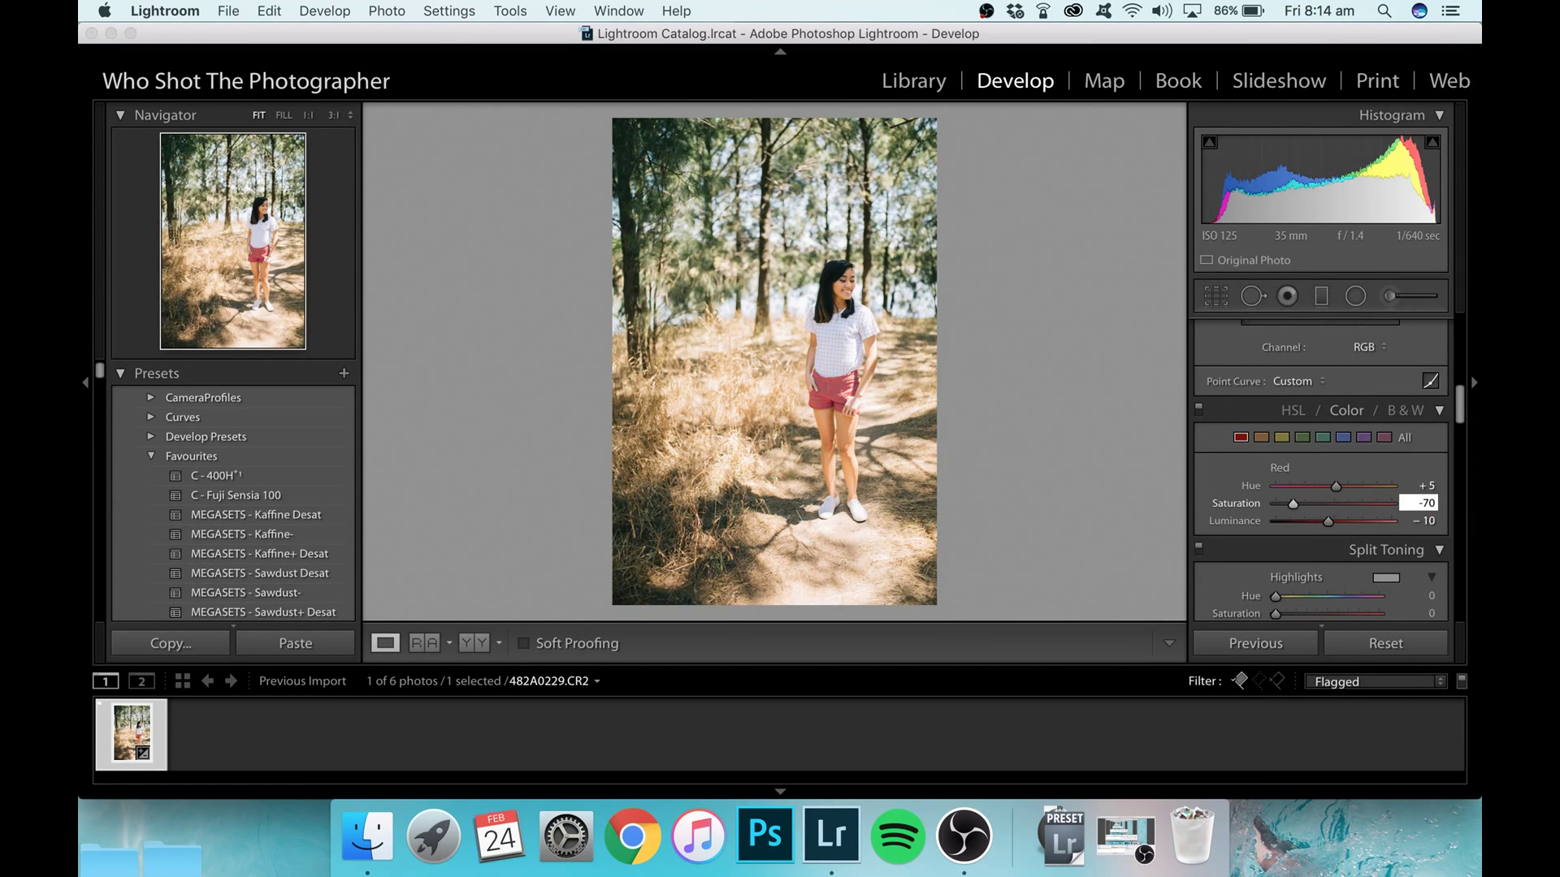
key(BackSpace)
text(-50)
key(Return)
Set the Hue of the Red colour range to +15
key(shift+Tab)
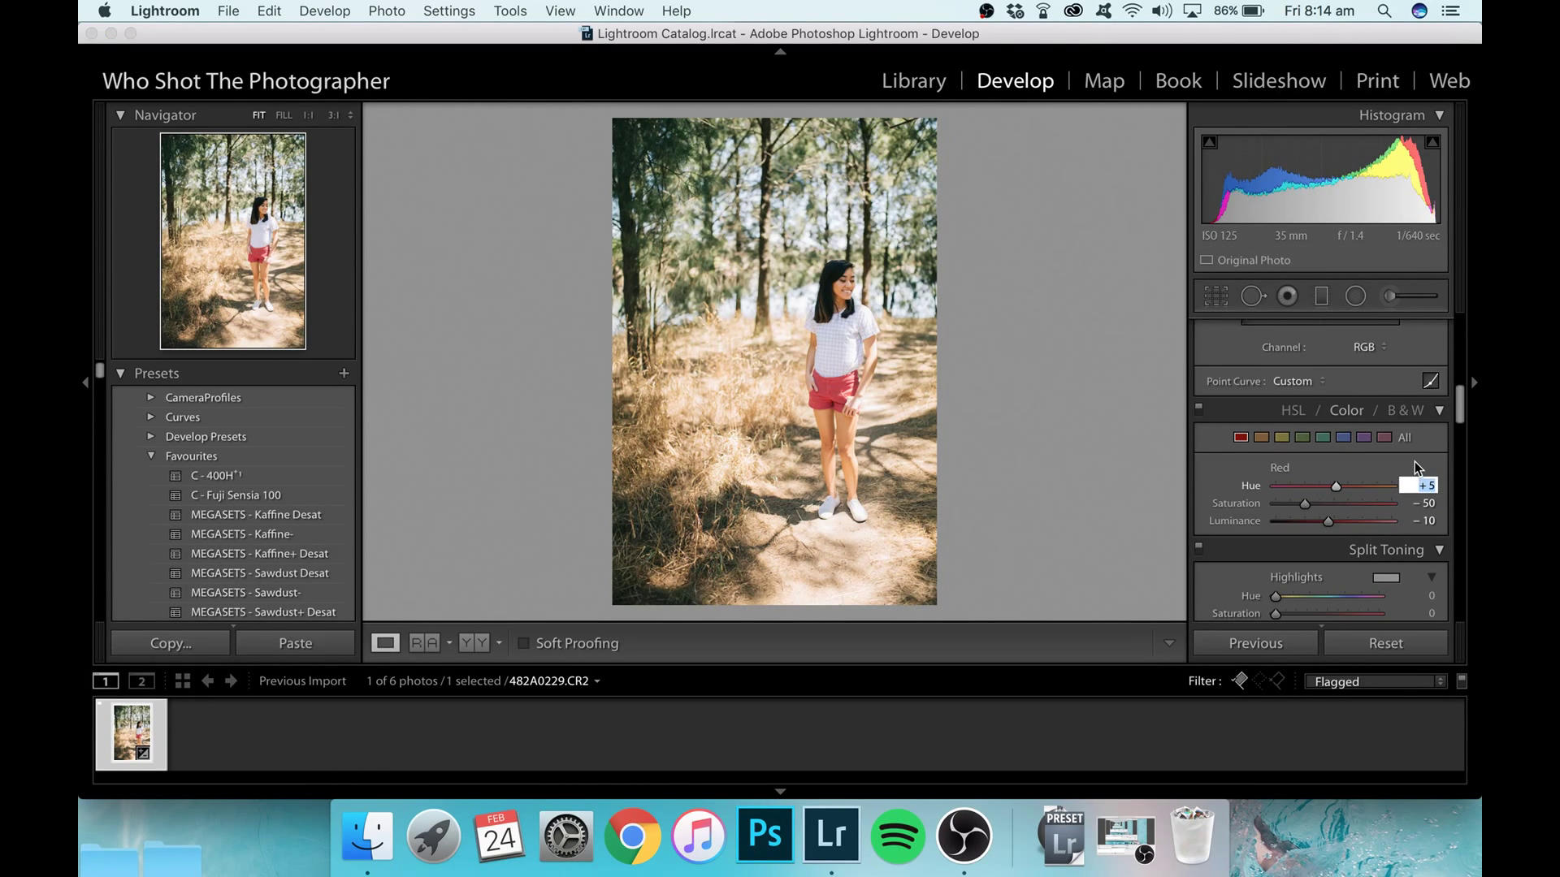
text(15)
key(Return)
Set the Saturation of the Orange colour range to -30
click(1261, 437)
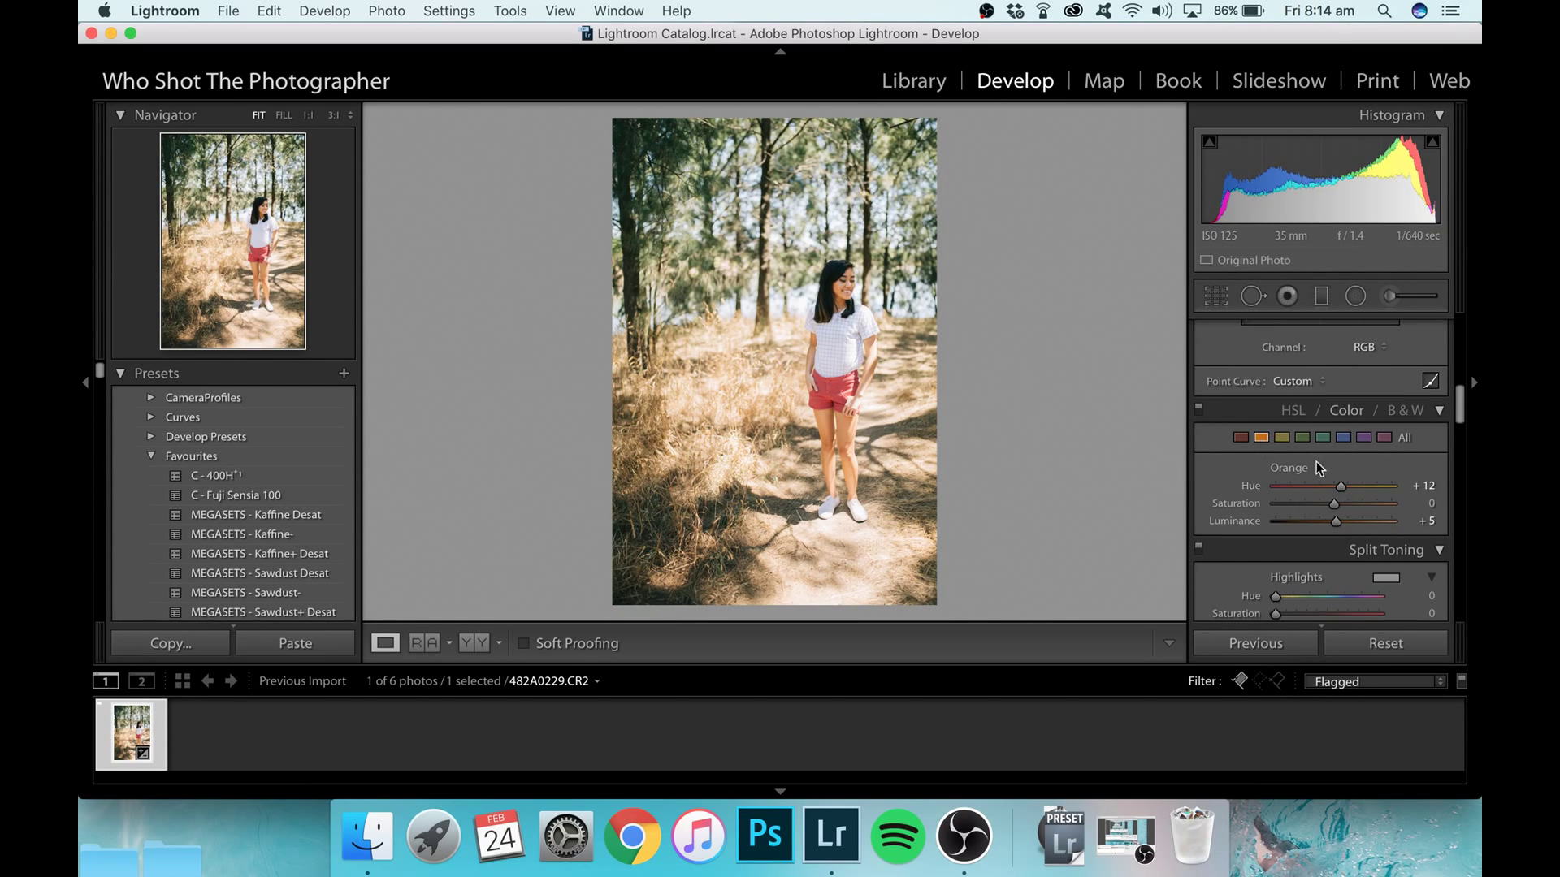
click(1407, 501)
key(BackSpace)
text(0)
key(Return)
key(BackSpace)
key(BackSpace)
text(30)
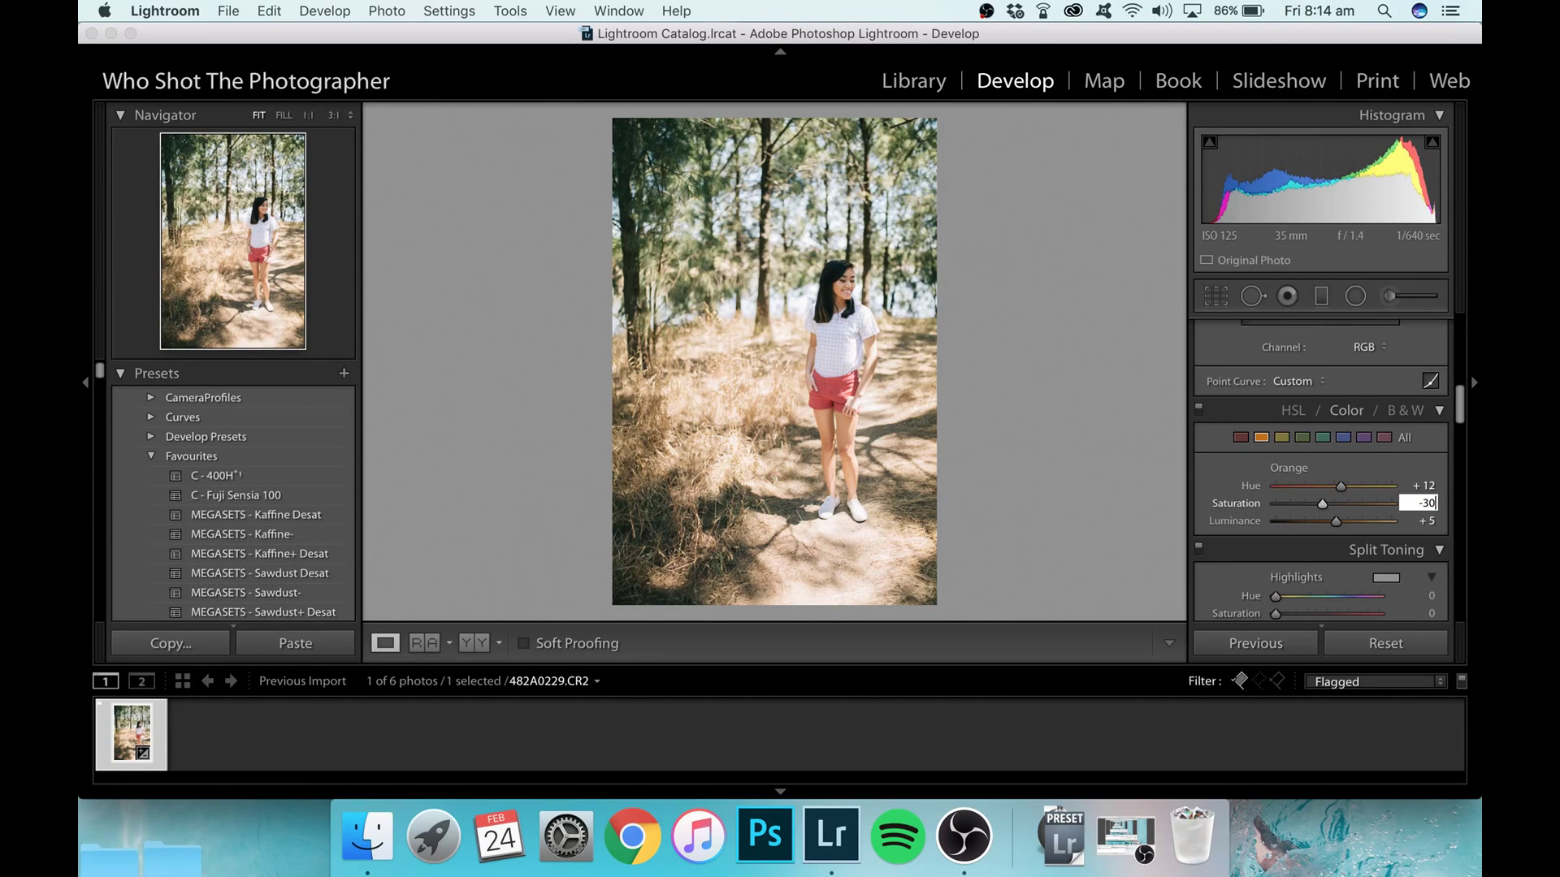
key(Return)
Set the Saturation of the Yellow colour range to -30
click(1279, 438)
click(1428, 502)
text(-30)
key(Return)
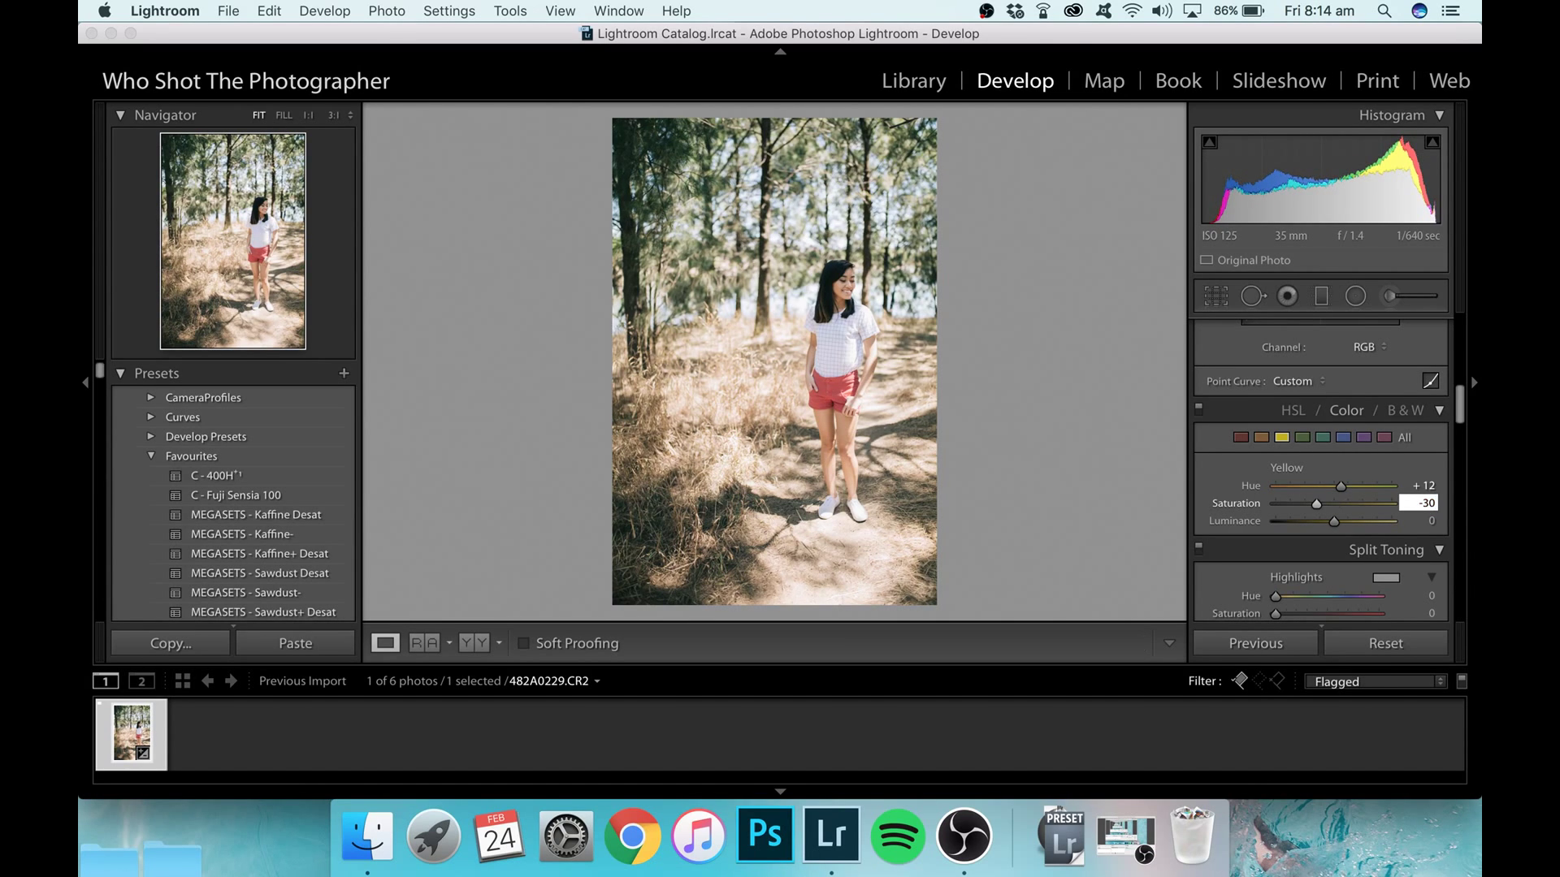
Set the Hue of the Yellow colour range to -15 and bring up the Green colour range
click(1427, 486)
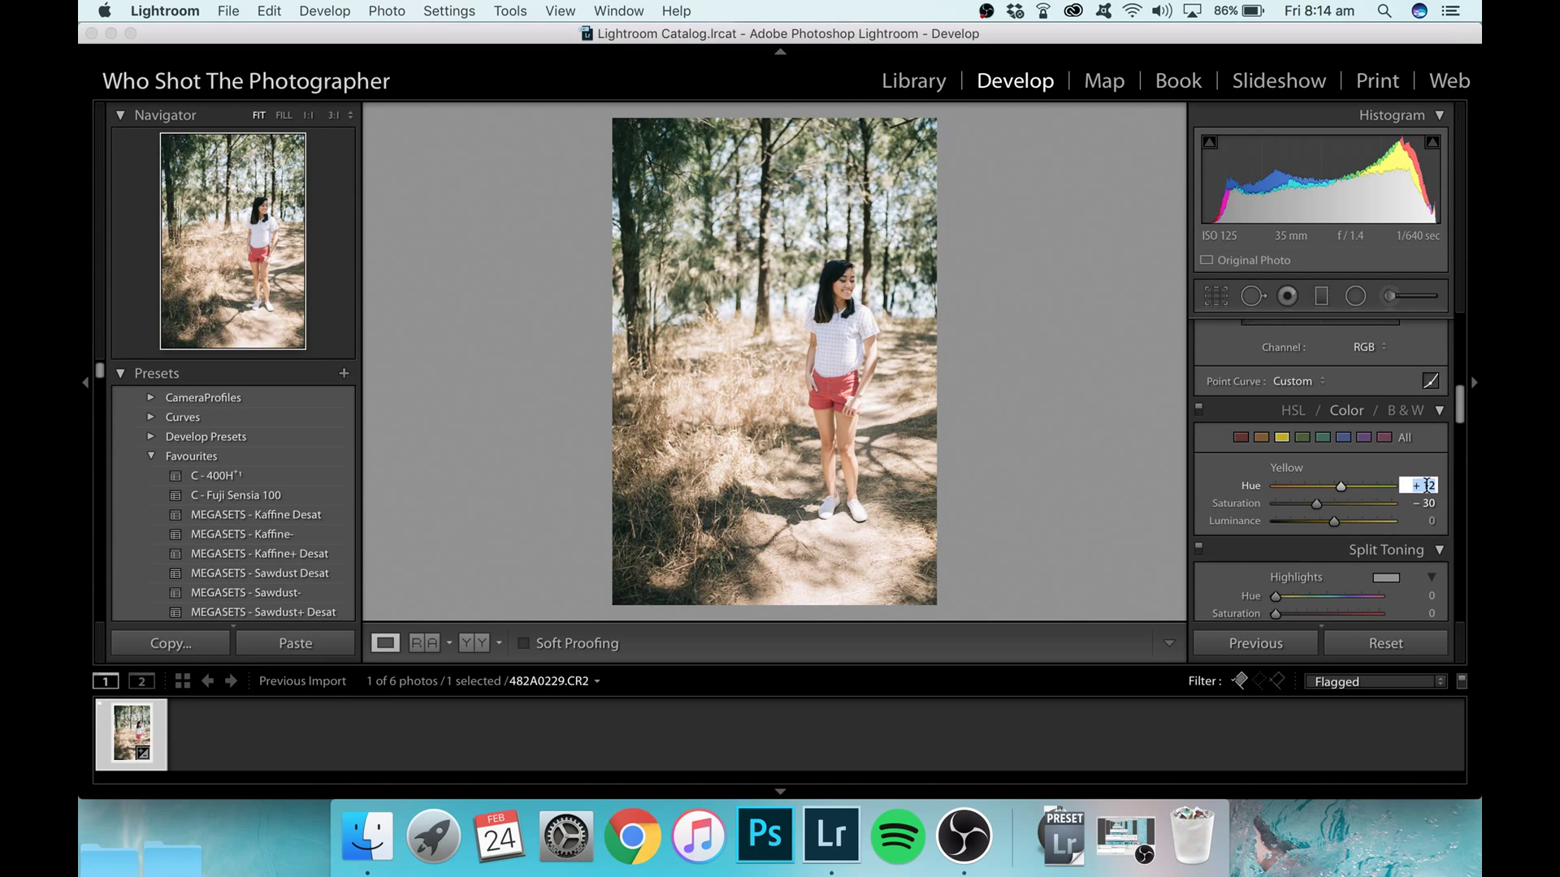
text(-10)
key(Return)
key(BackSpace)
key(BackSpace)
key(BackSpace)
text(-15)
key(Return)
click(1306, 437)
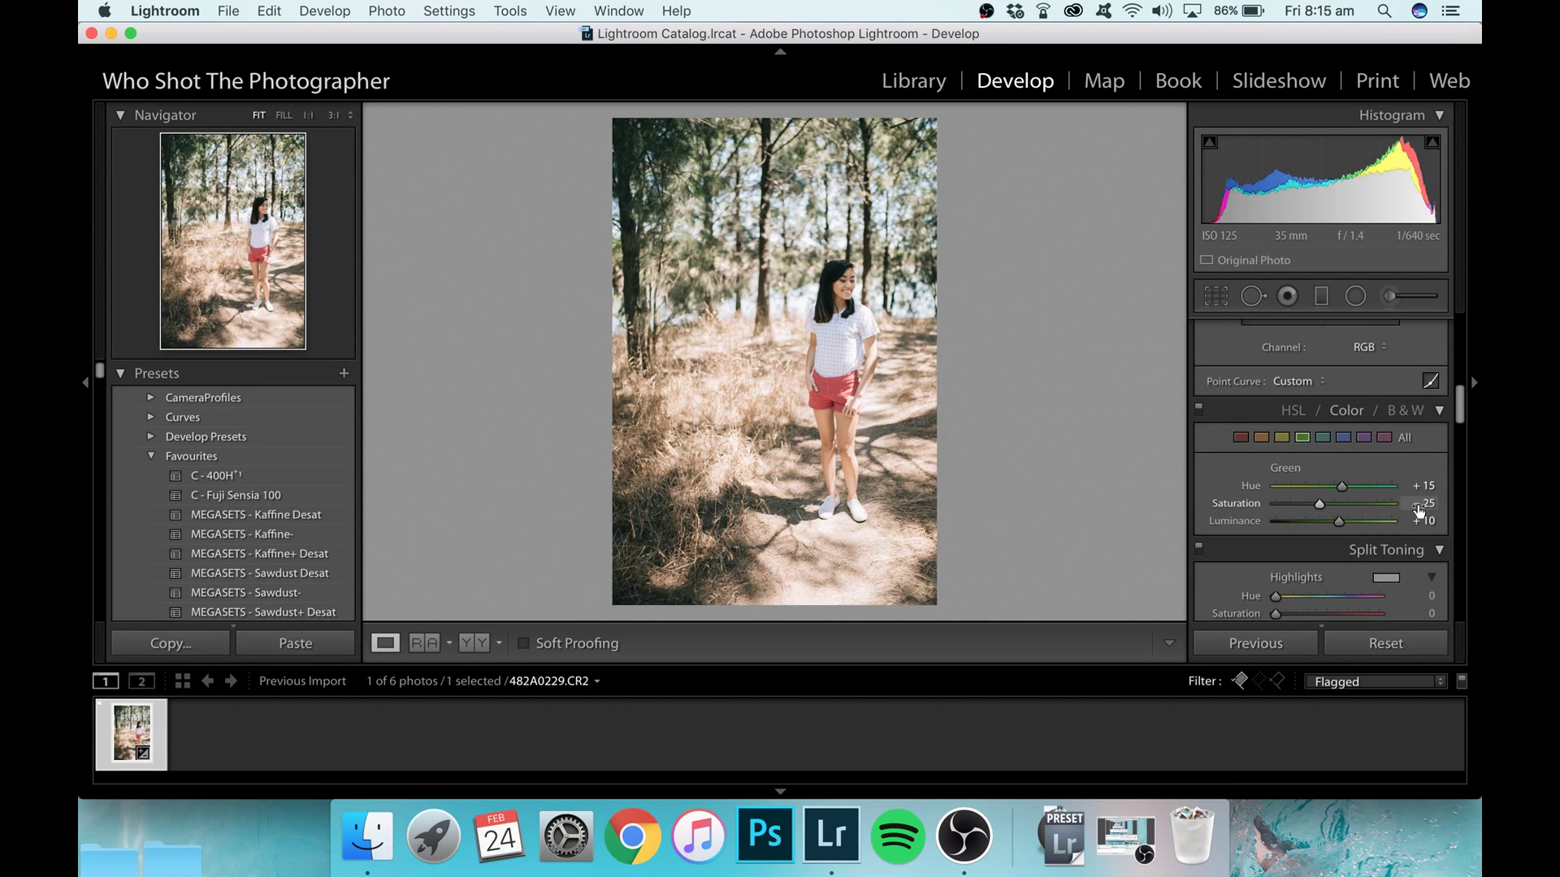
Try different Saturation shifts on the Green colour range and undo them
click(1417, 505)
text(-50)
drag(1309, 505, 1396, 504)
key(super+z)
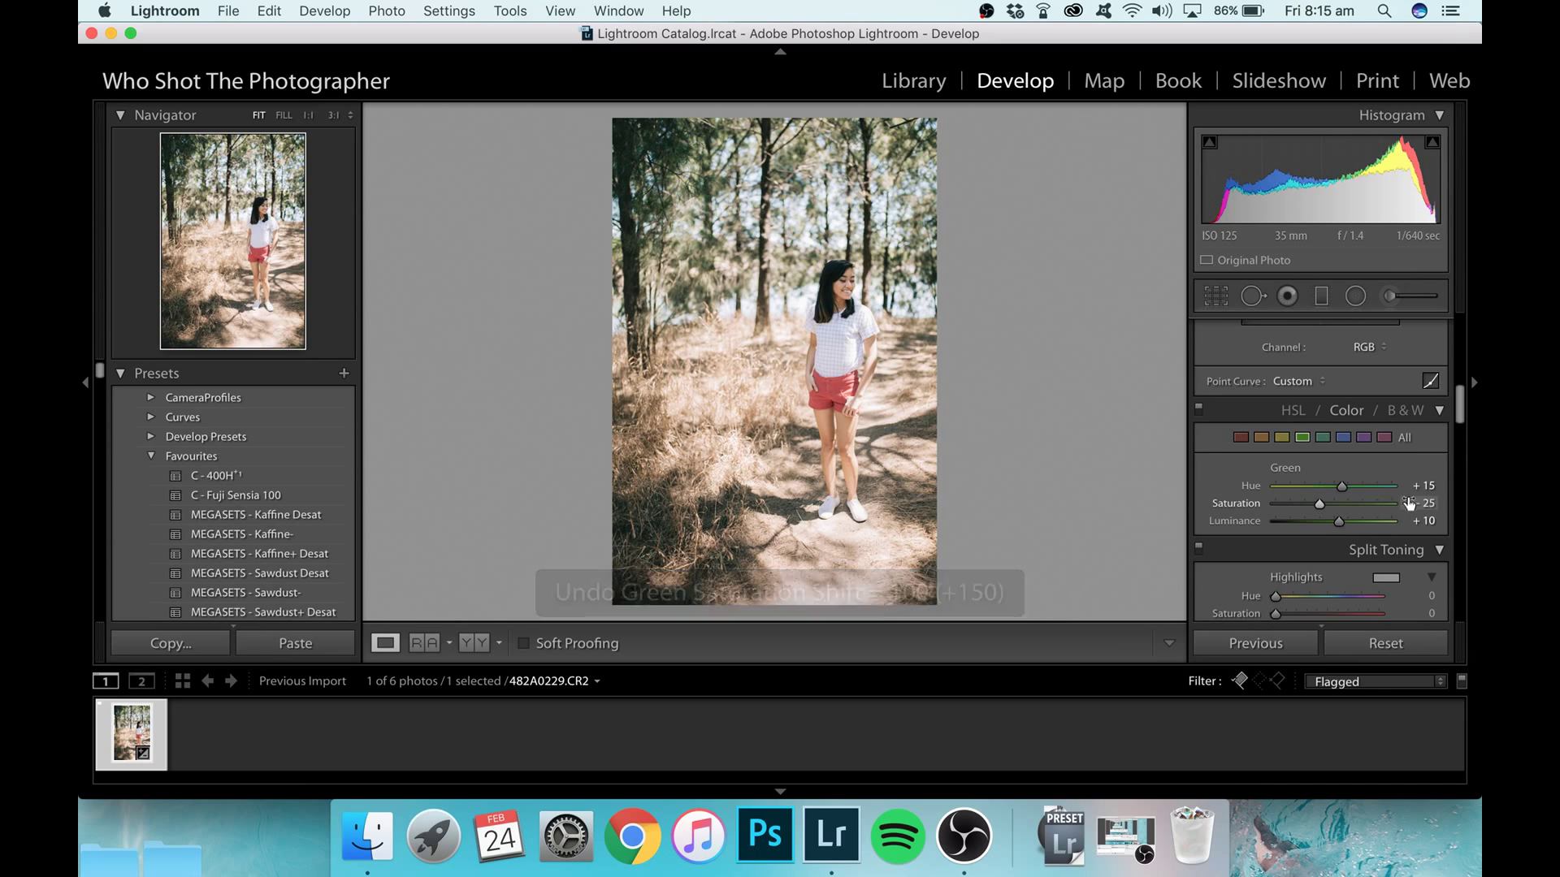
Set the Hue of the Green colour range to -10
click(1411, 485)
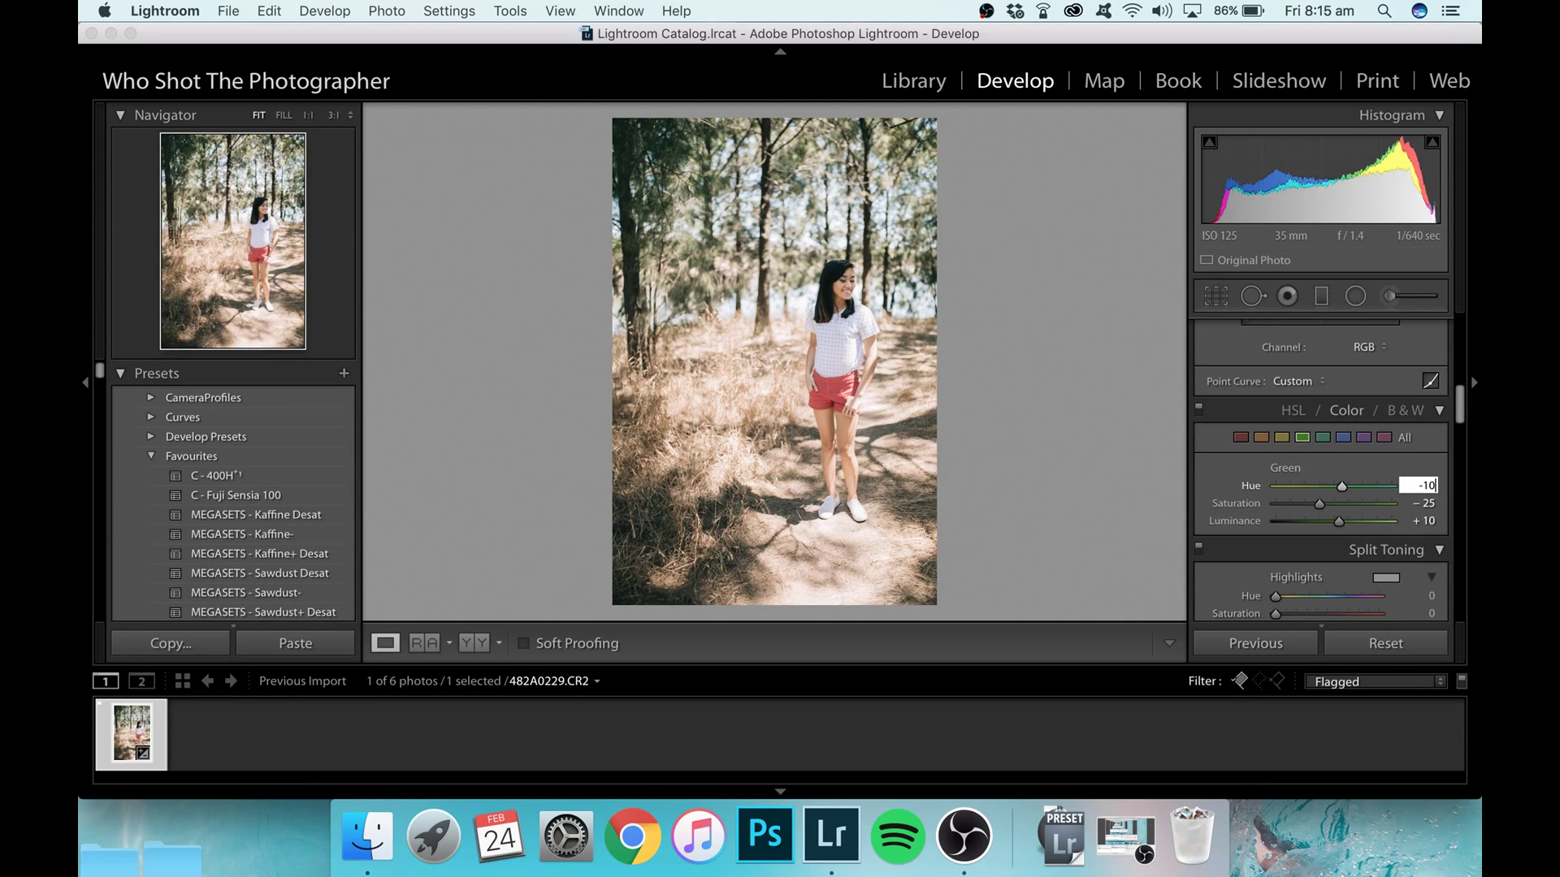
text(-10)
key(Return)
Try a Saturation of -100 on the Aqua colour range and undo it
click(1324, 436)
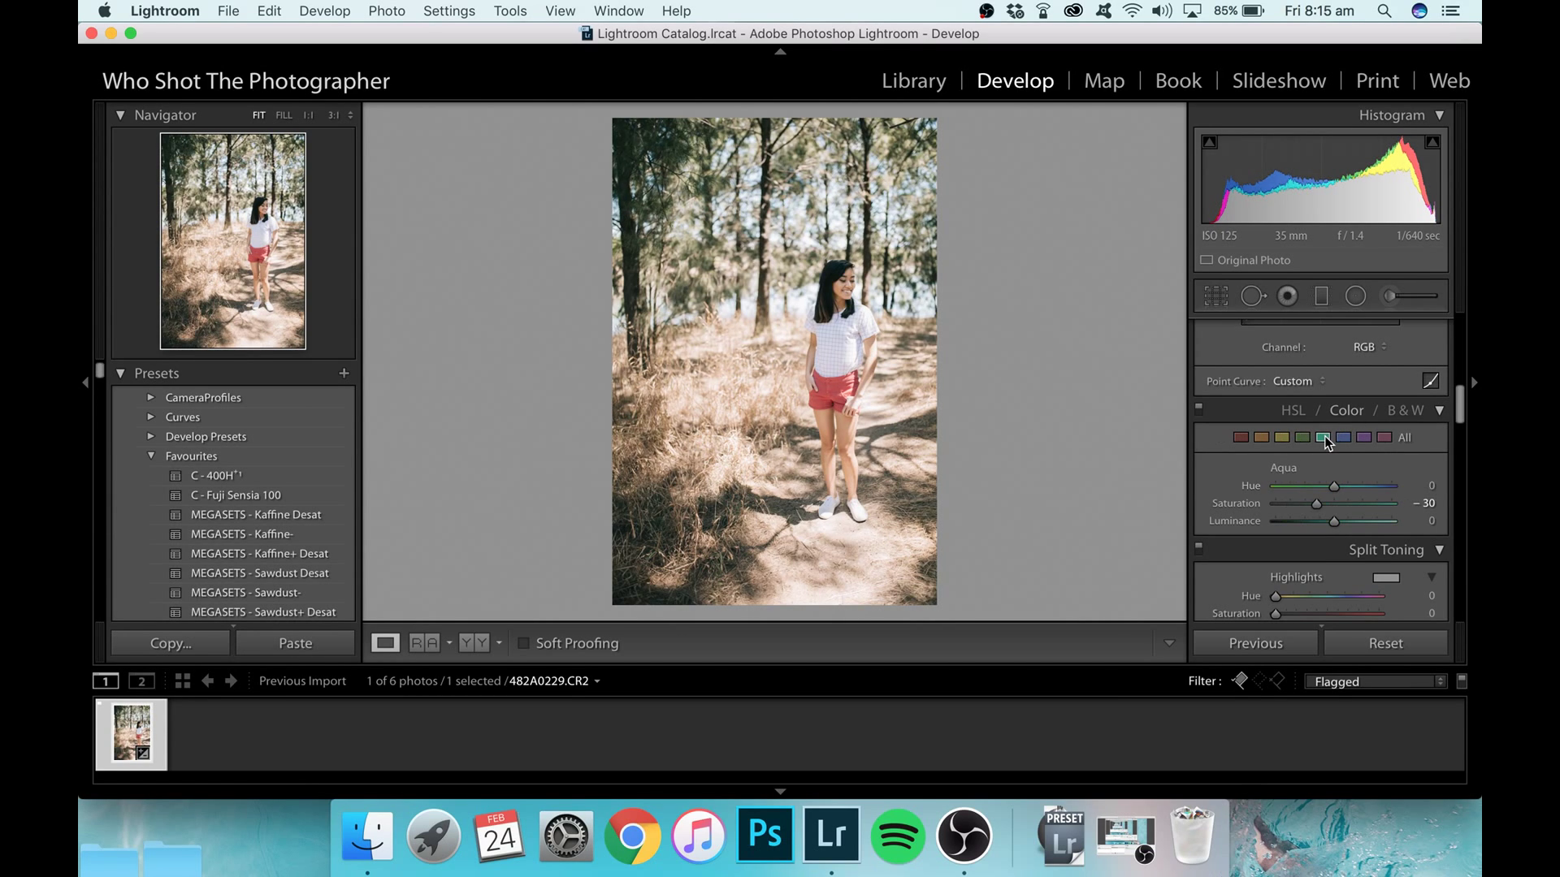
mouse_move(1254, 505)
mouse_down()
mouse_move(1301, 518)
mouse_move(1254, 522)
mouse_up()
key(super+z)
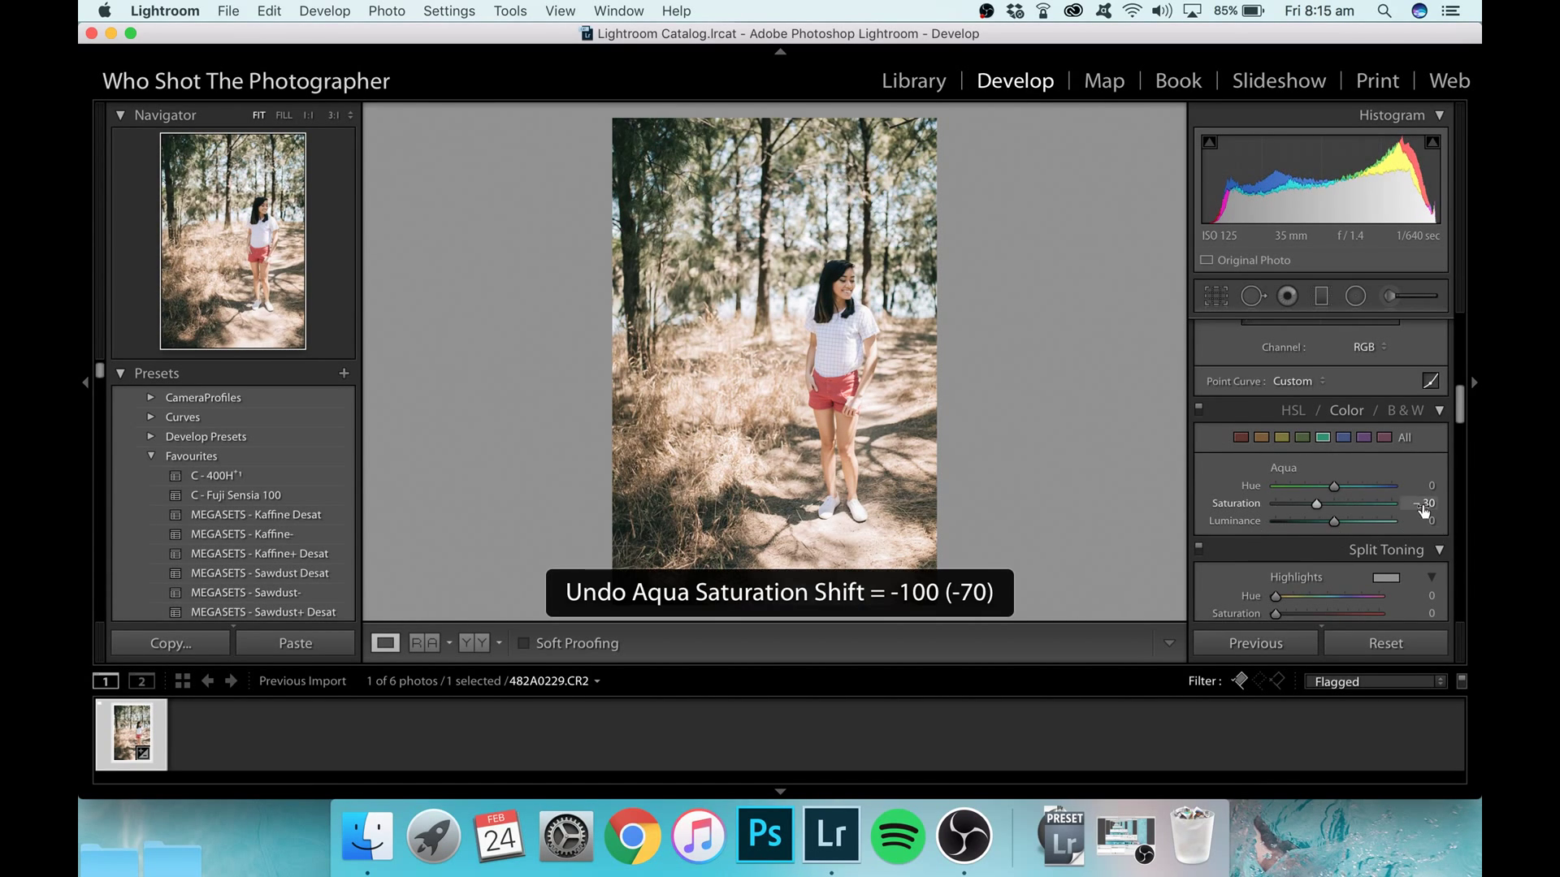
Set the Saturation of the Blue colour range to -60 and its Hue to -10
click(1342, 437)
click(1410, 505)
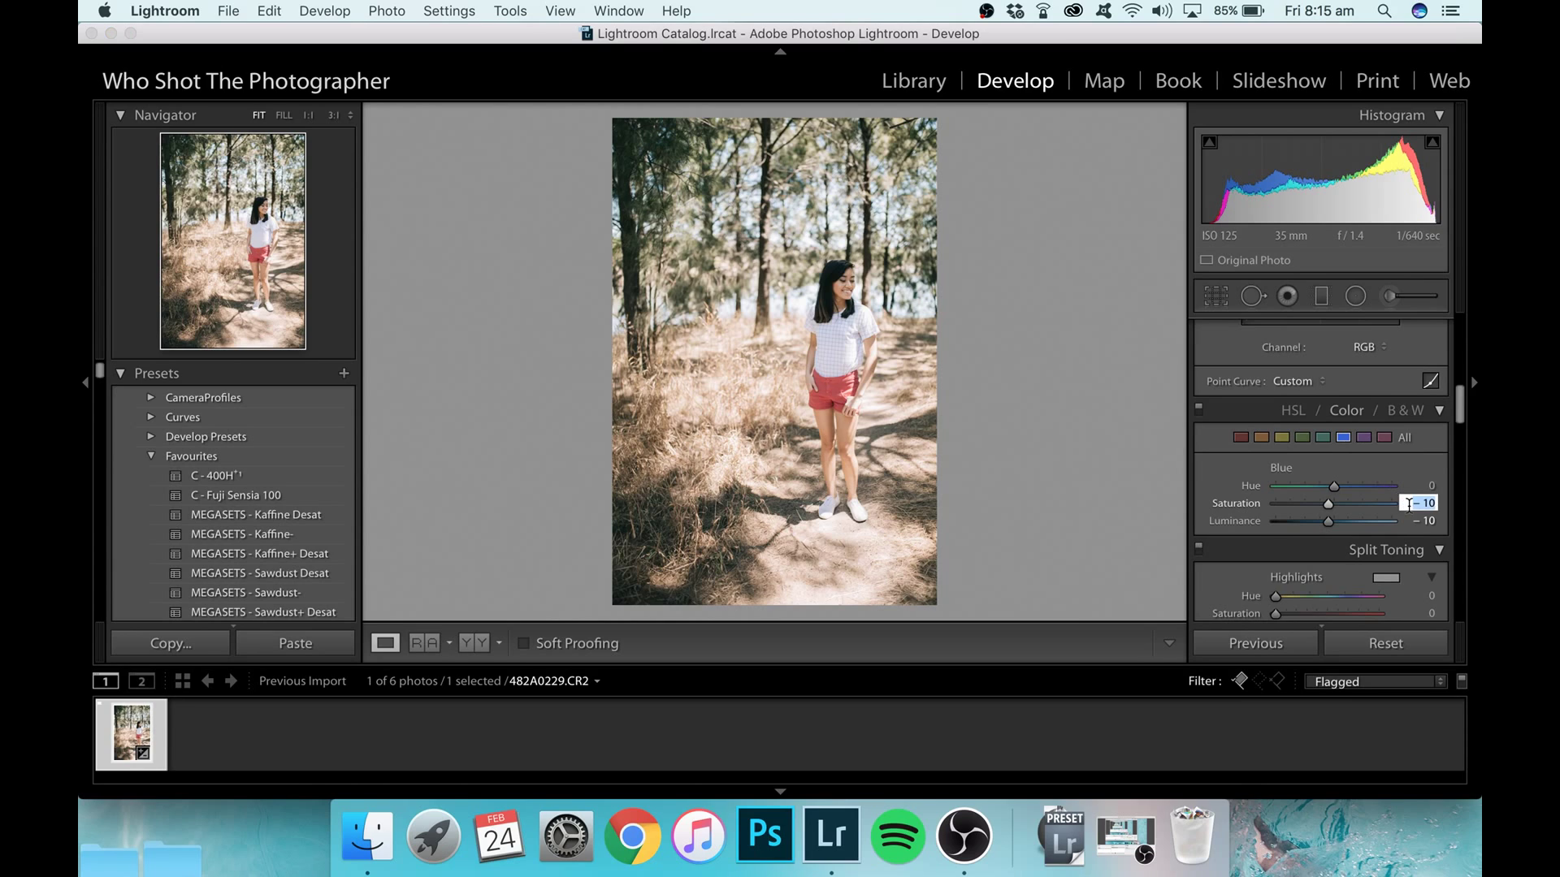
text(-60)
click(1408, 487)
text(-10)
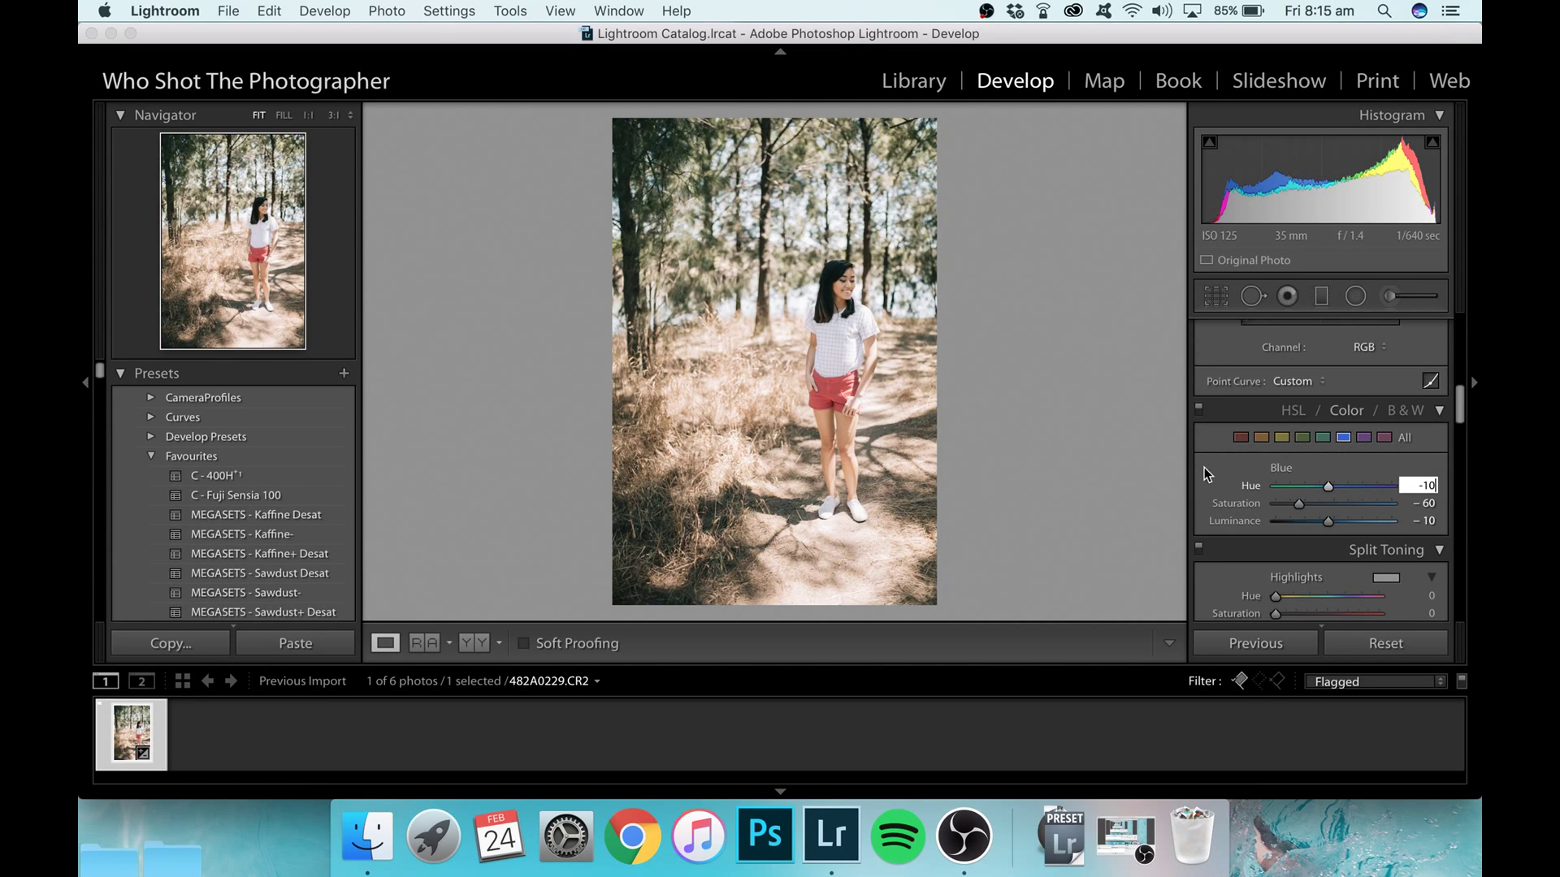
key(Return)
Try lowering the Luminance of the Yellow colour range to -36 and undo it
click(1284, 441)
mouse_move(1332, 519)
mouse_down()
mouse_move(1312, 521)
mouse_move(1357, 520)
mouse_move(1312, 523)
mouse_up()
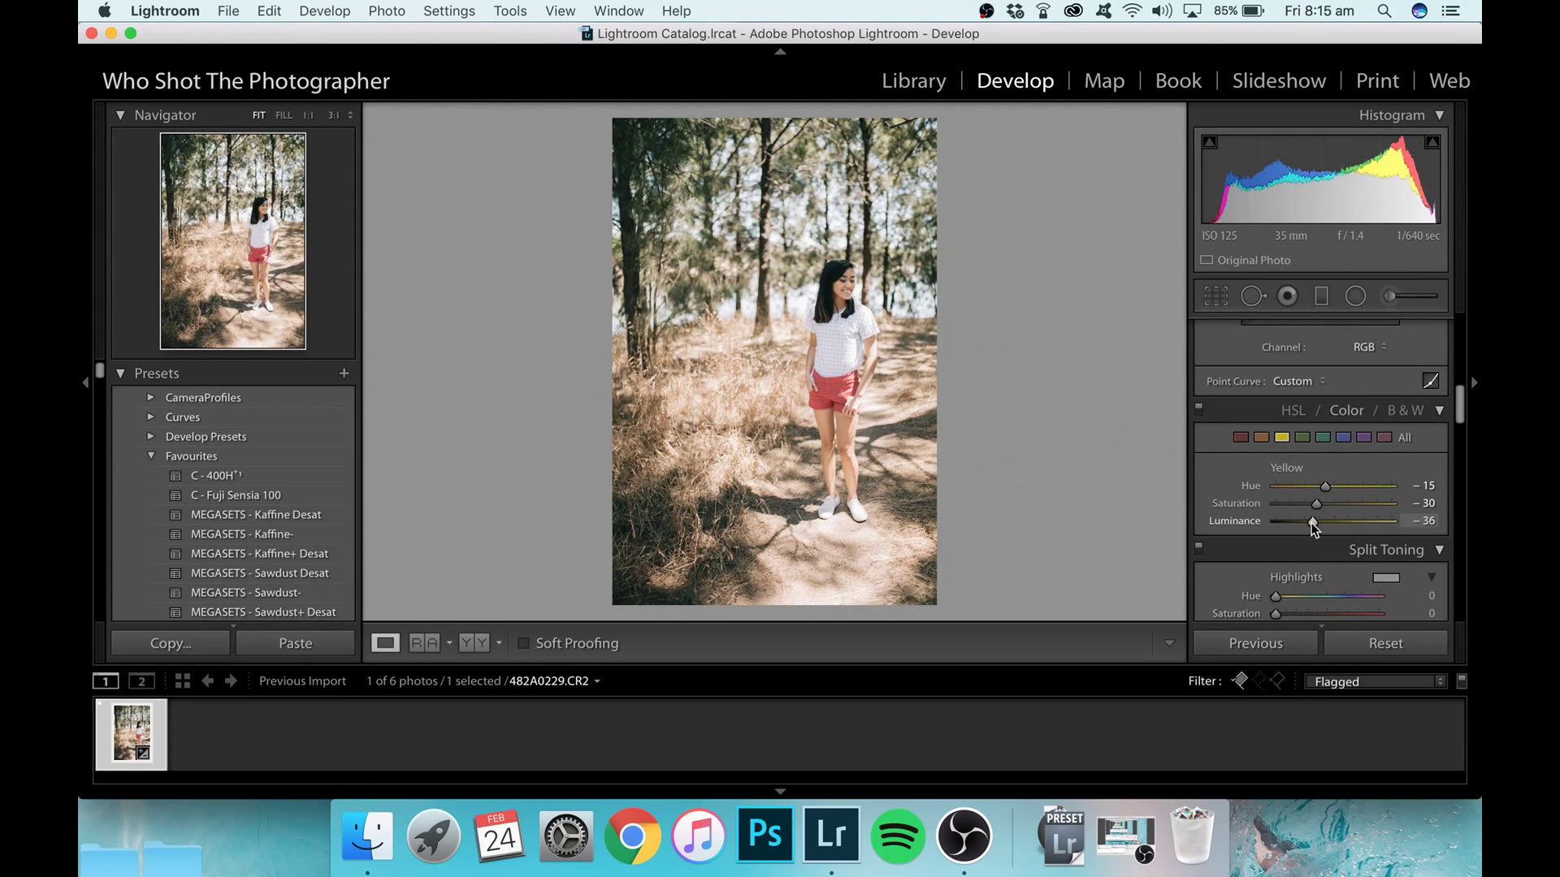
key(super+z)
Set the photo's overall Saturation to -10 in the Presence settings
scroll(1251, 500, down, 5)
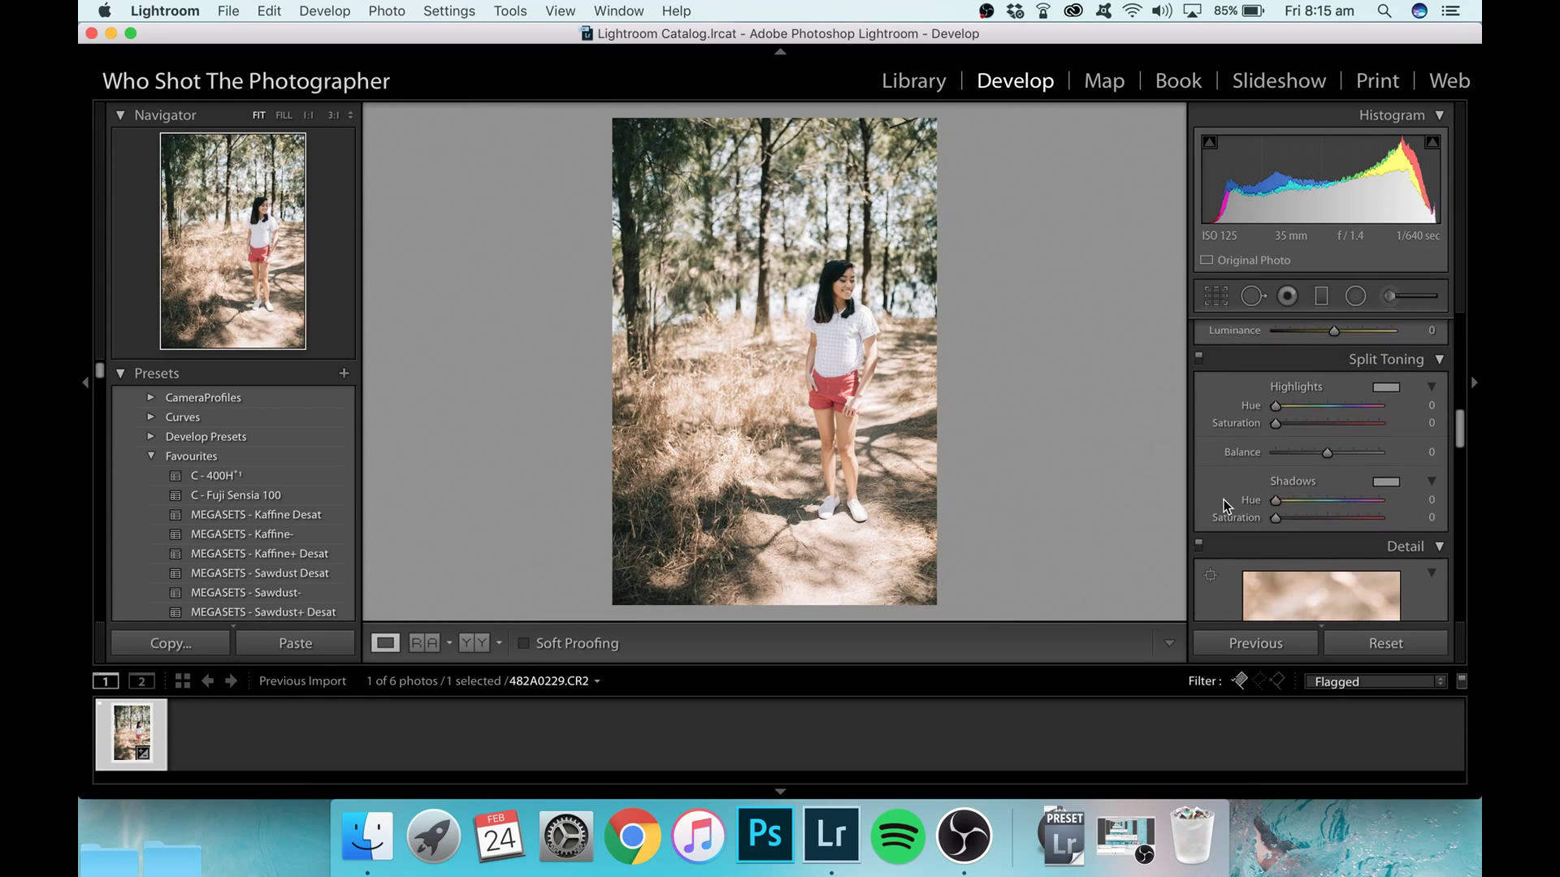
scroll(1225, 505, down, 4)
scroll(1225, 505, up, 7)
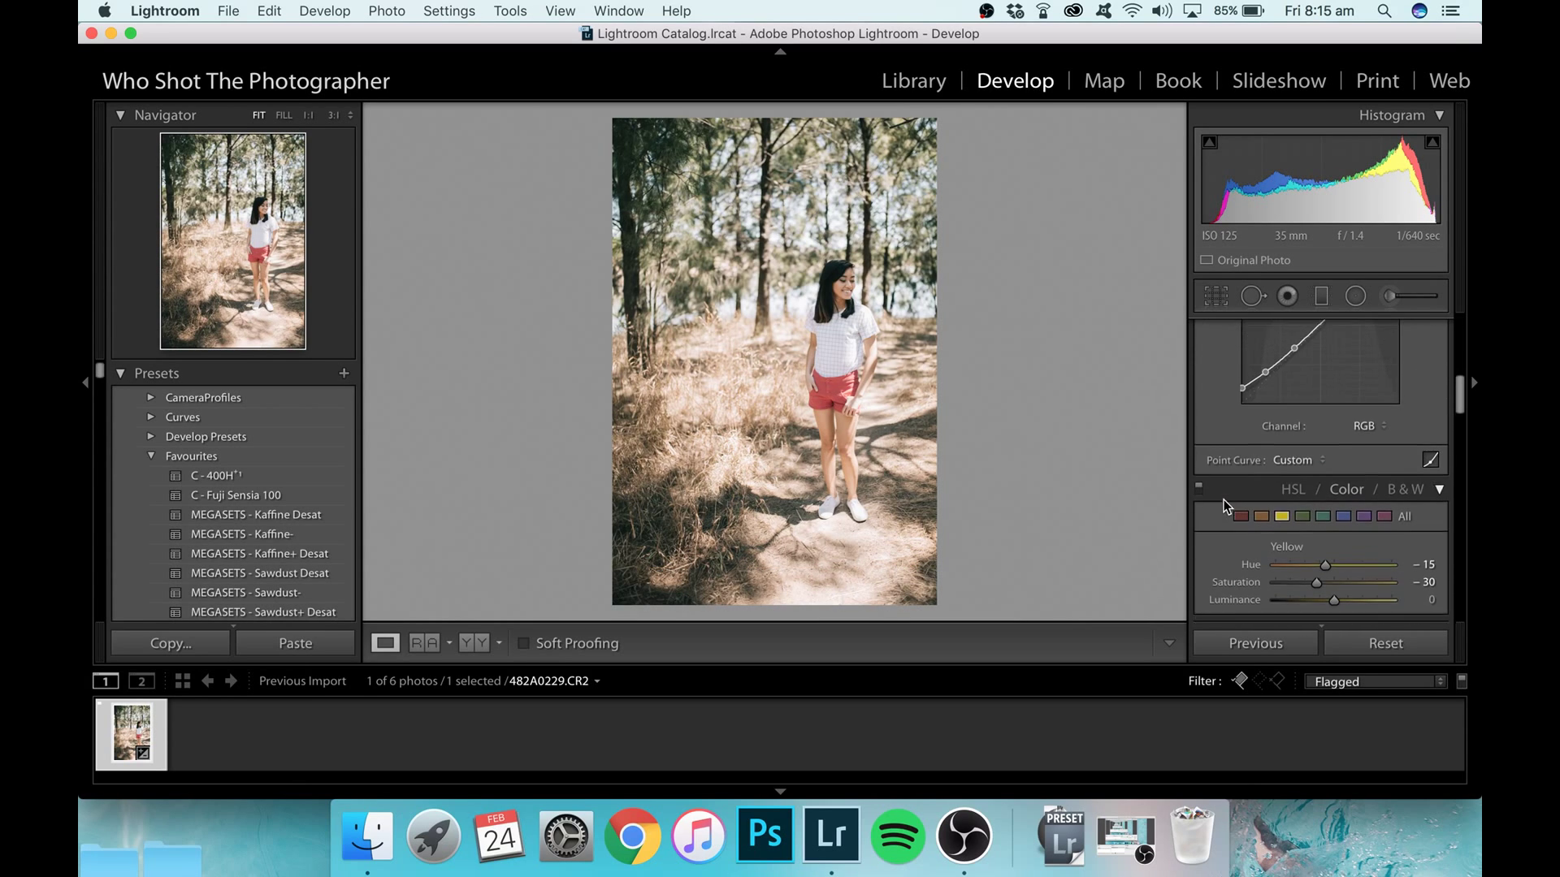
scroll(1224, 505, up, 5)
click(1424, 460)
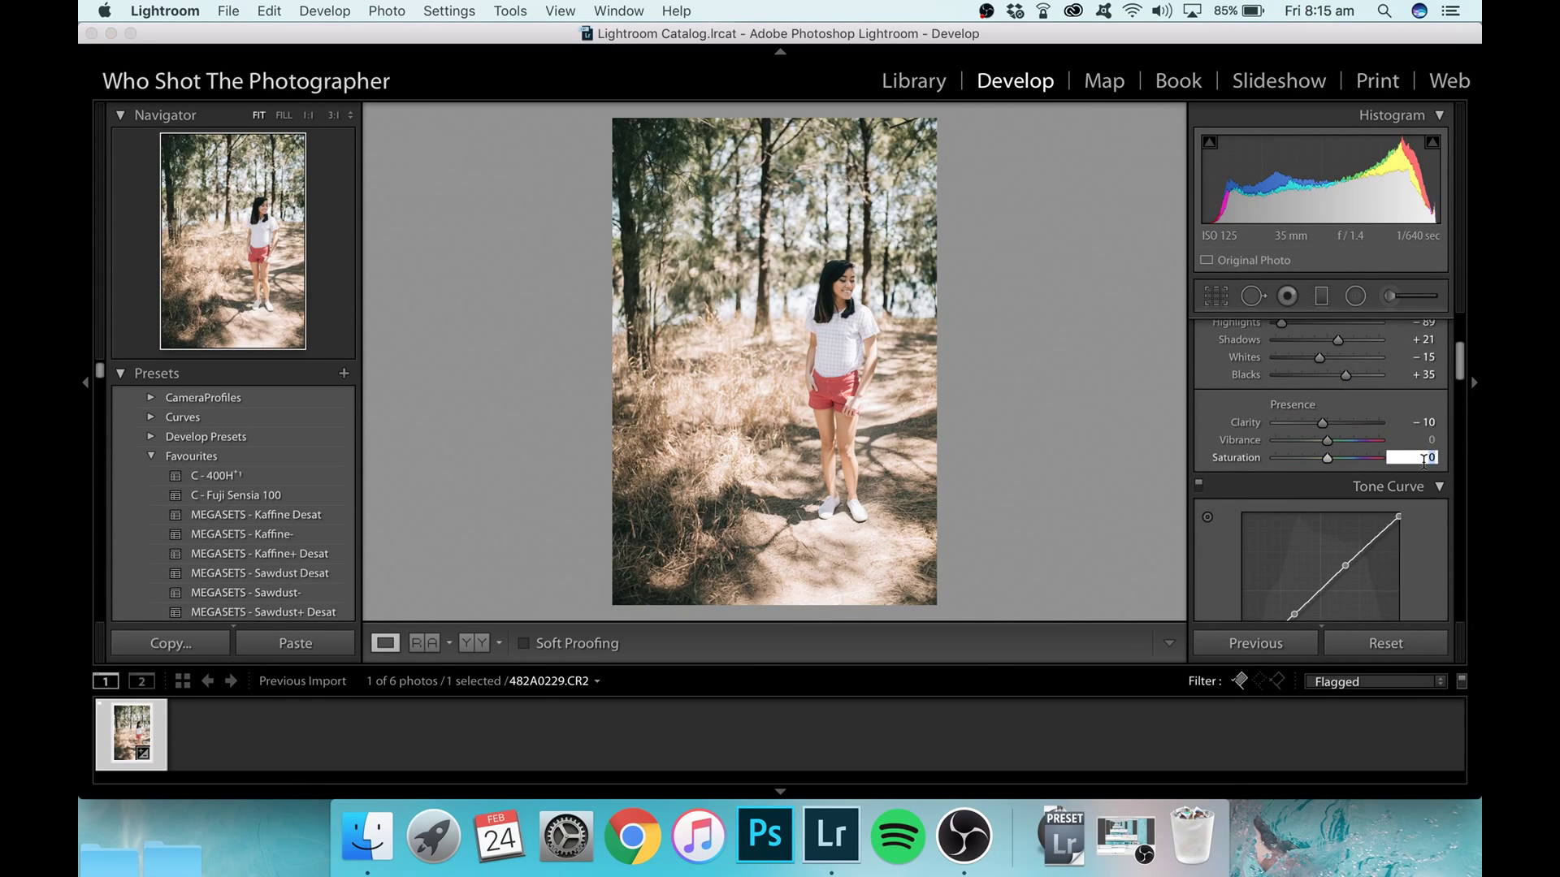
text(-10)
key(Return)
click(834, 311)
drag(811, 289, 973, 350)
click(973, 351)
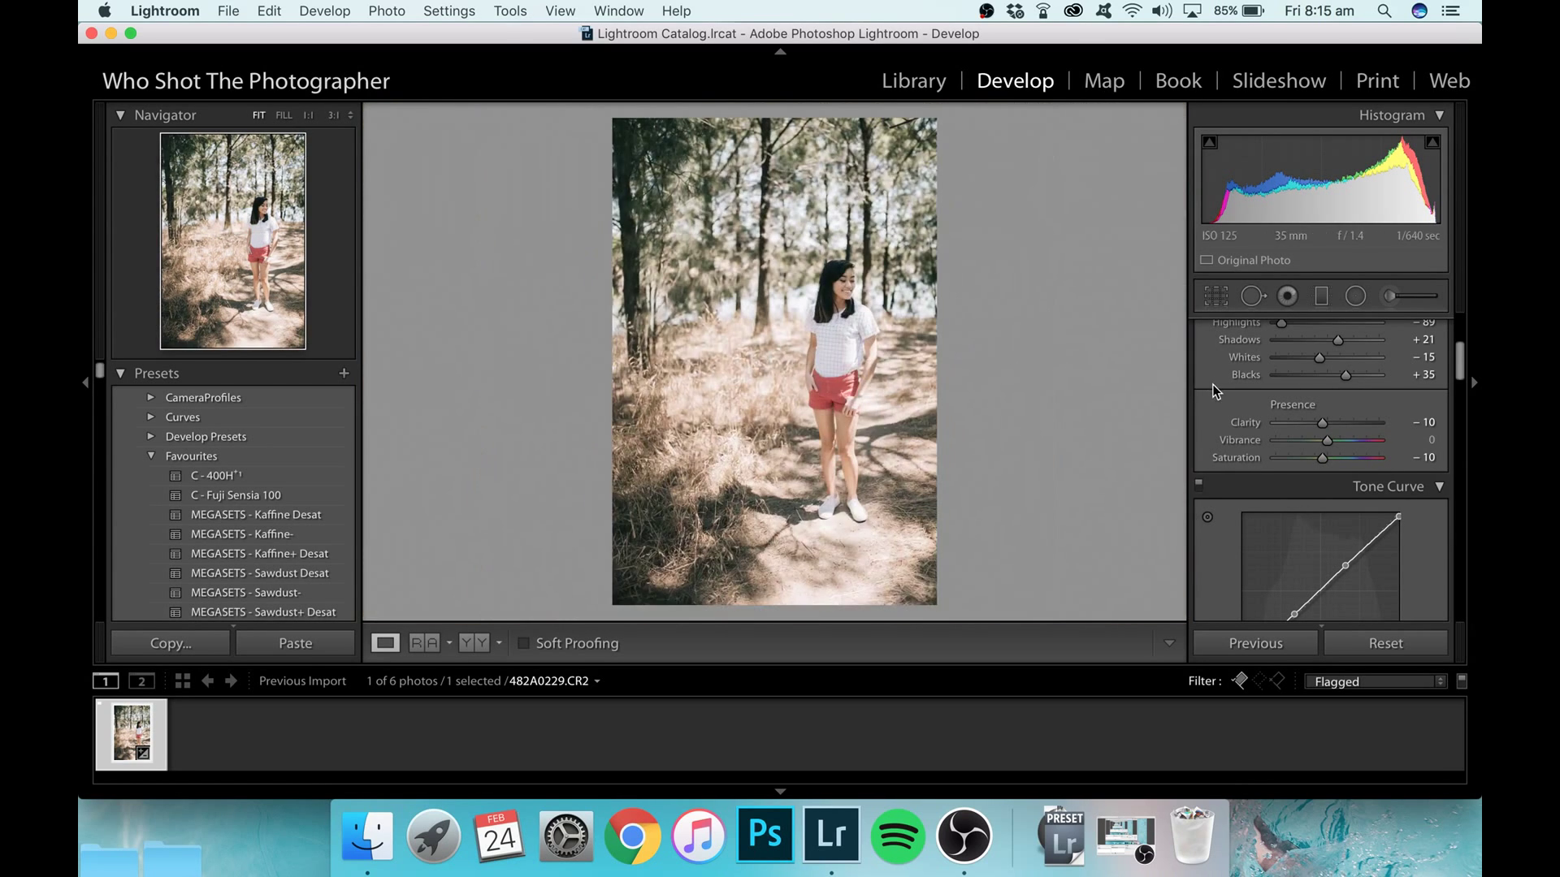
Set the photo's Contrast to -10 and its Exposure to +0.30
scroll(1212, 383, up, 5)
click(1403, 474)
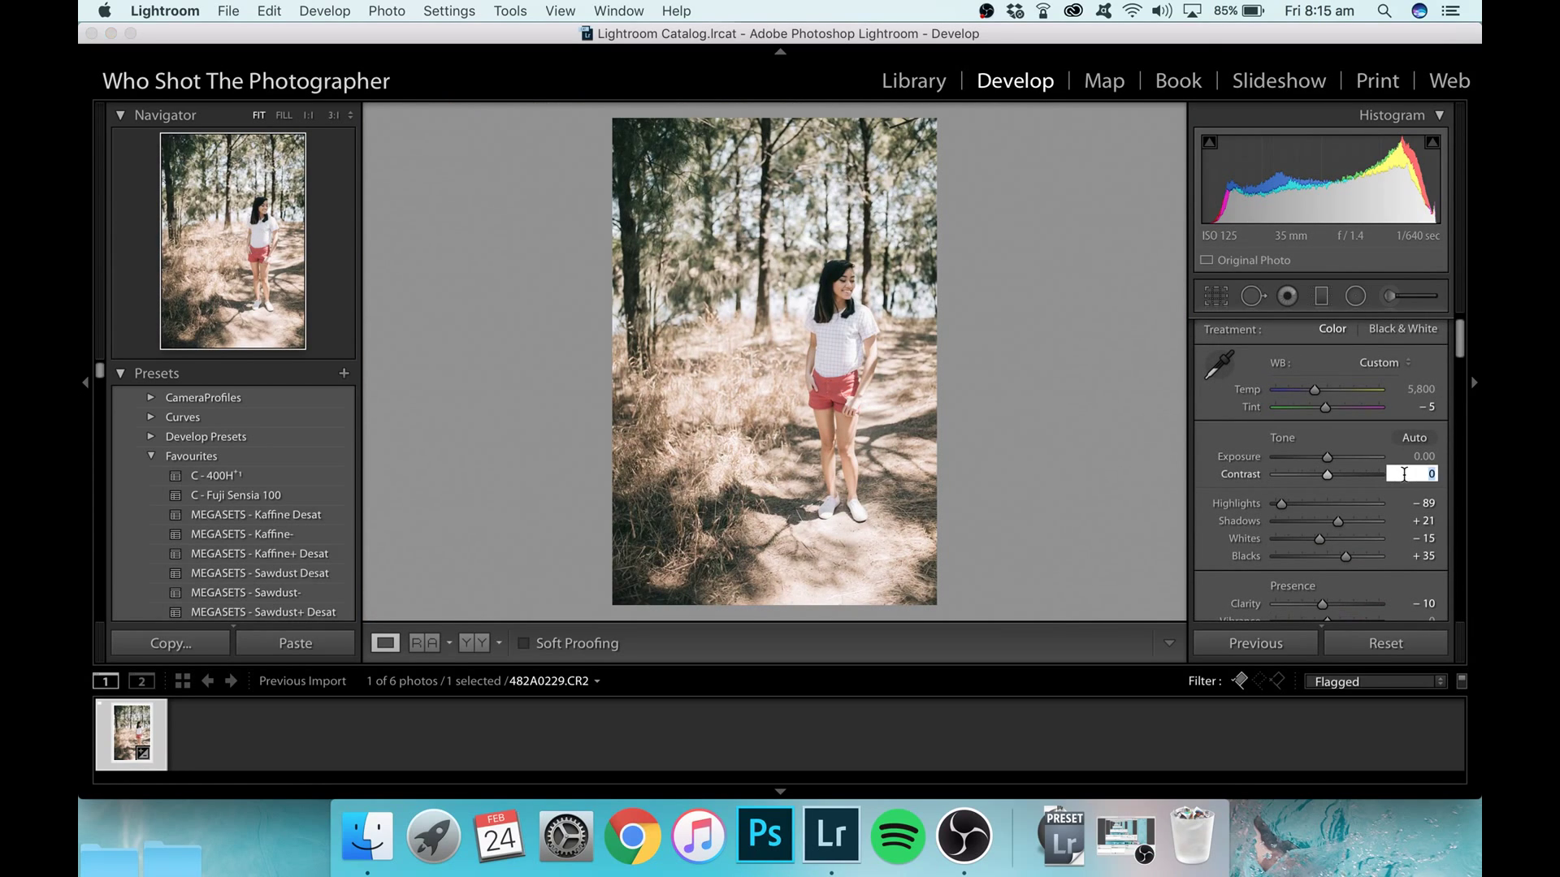
text(-10)
key(Return)
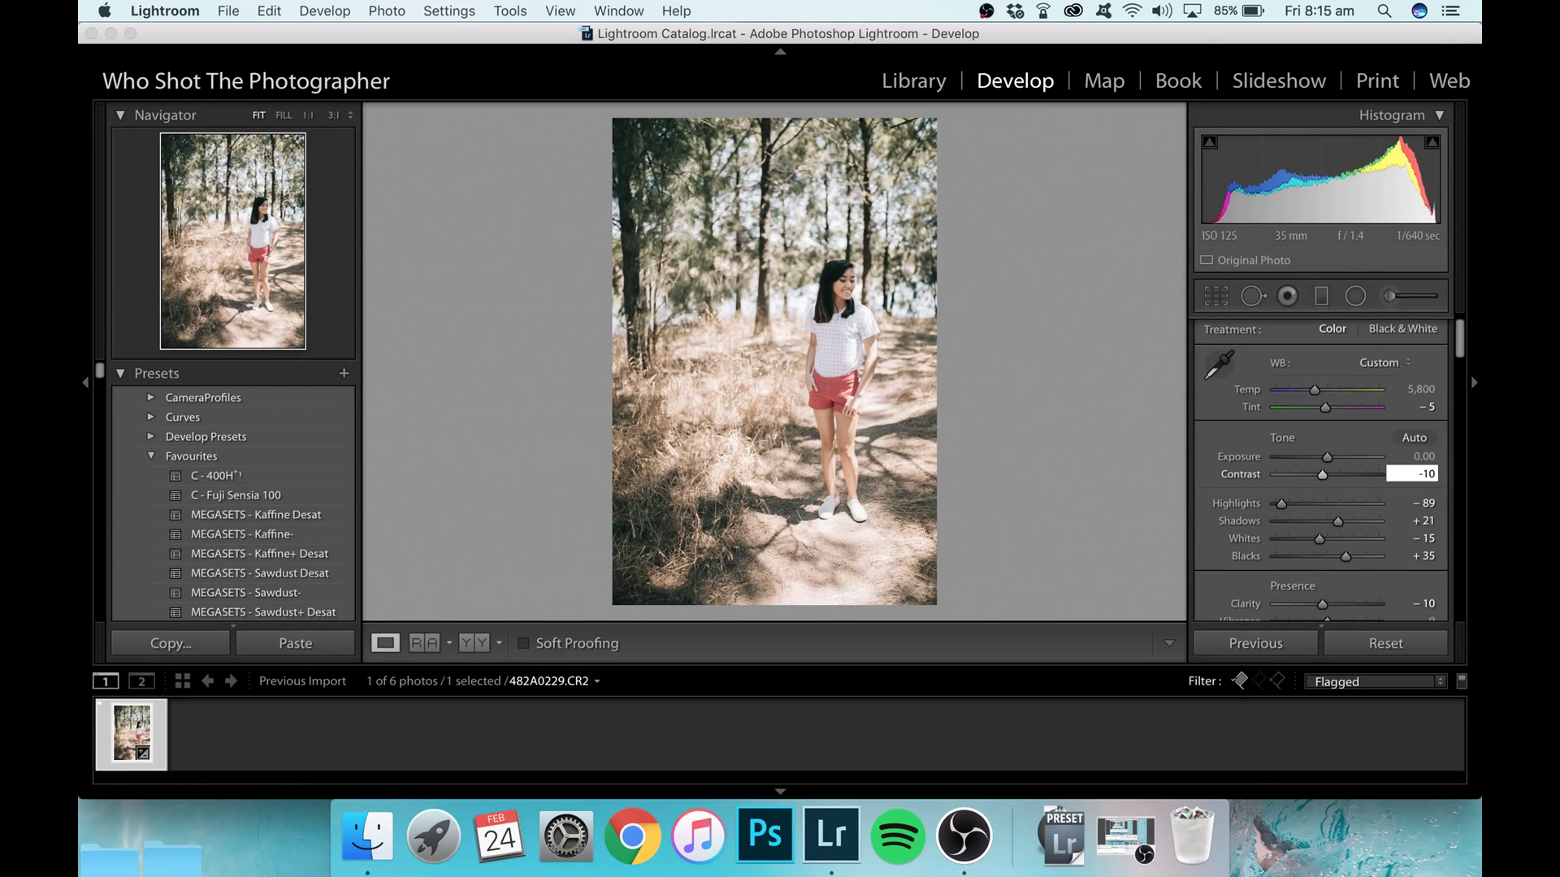
click(1415, 456)
text(0.3)
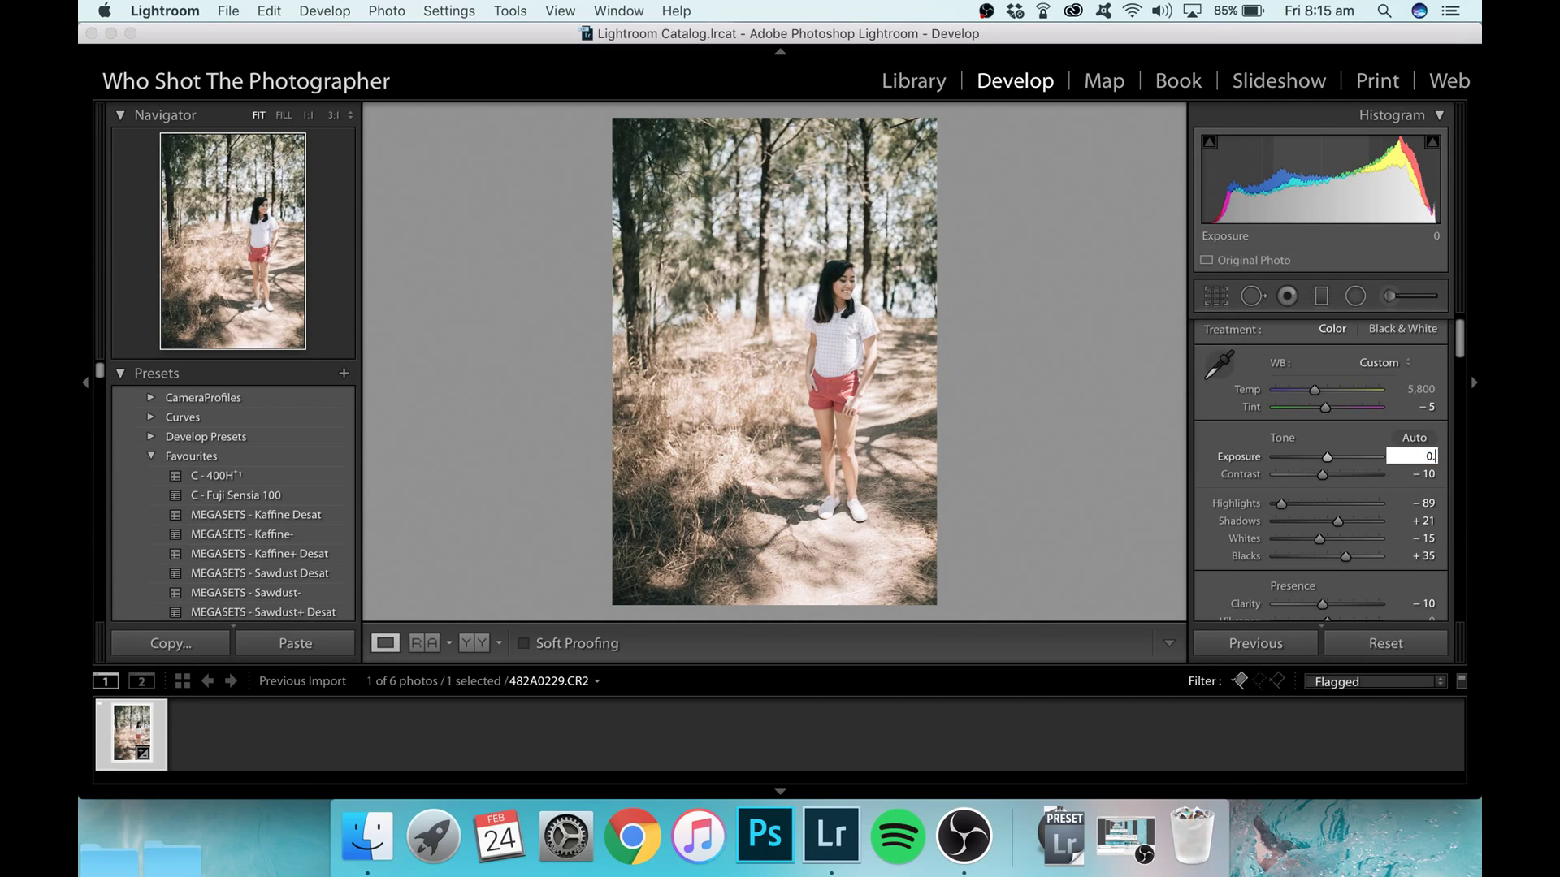
key(BackSpace)
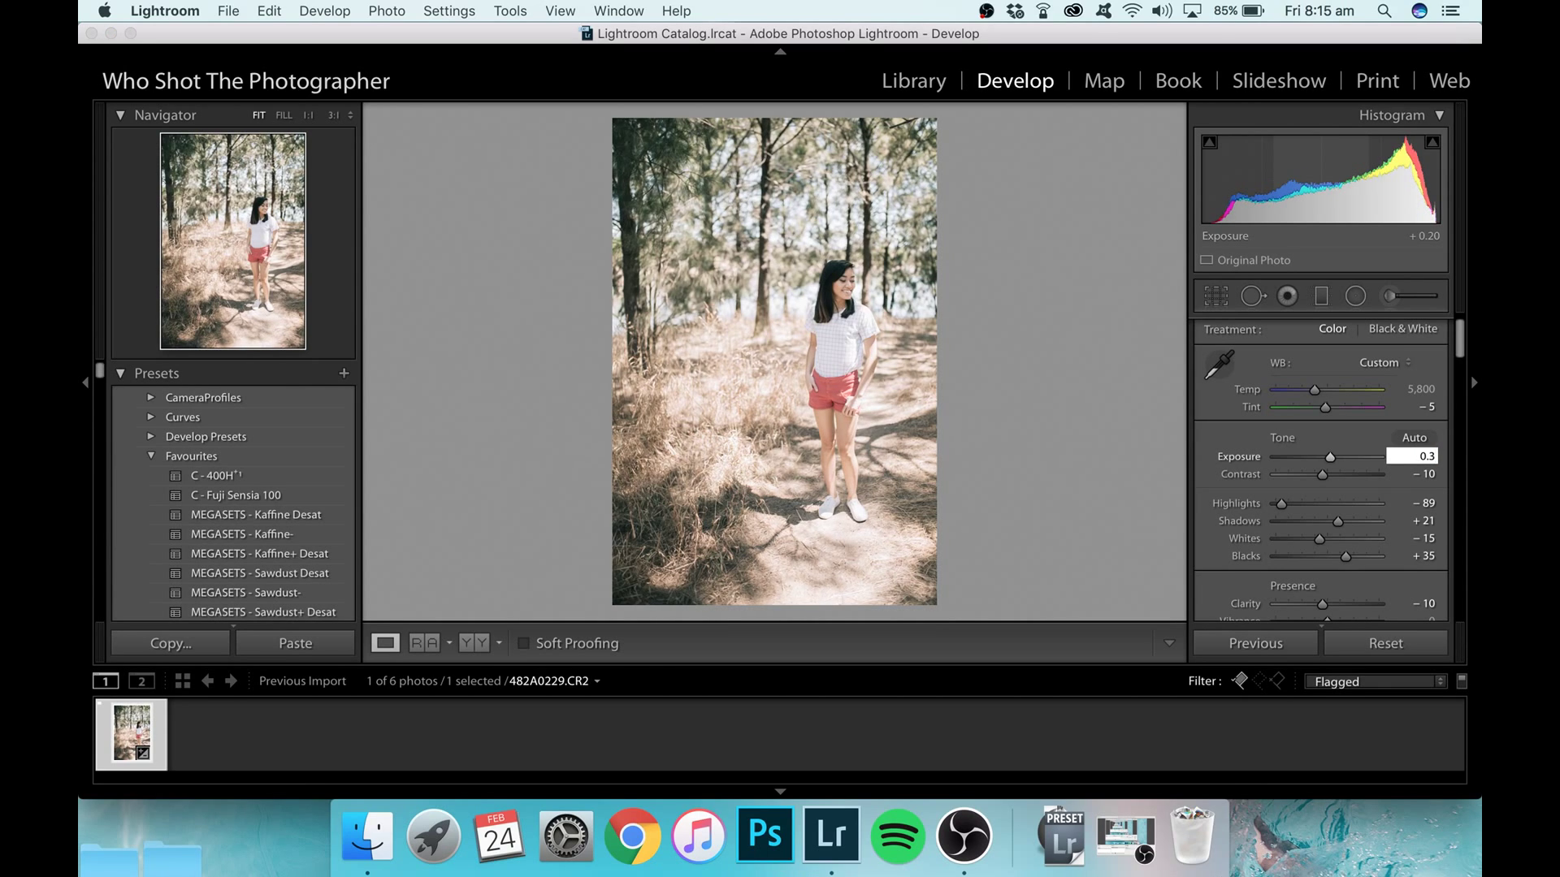
text(2)
key(BackSpace)
text(3)
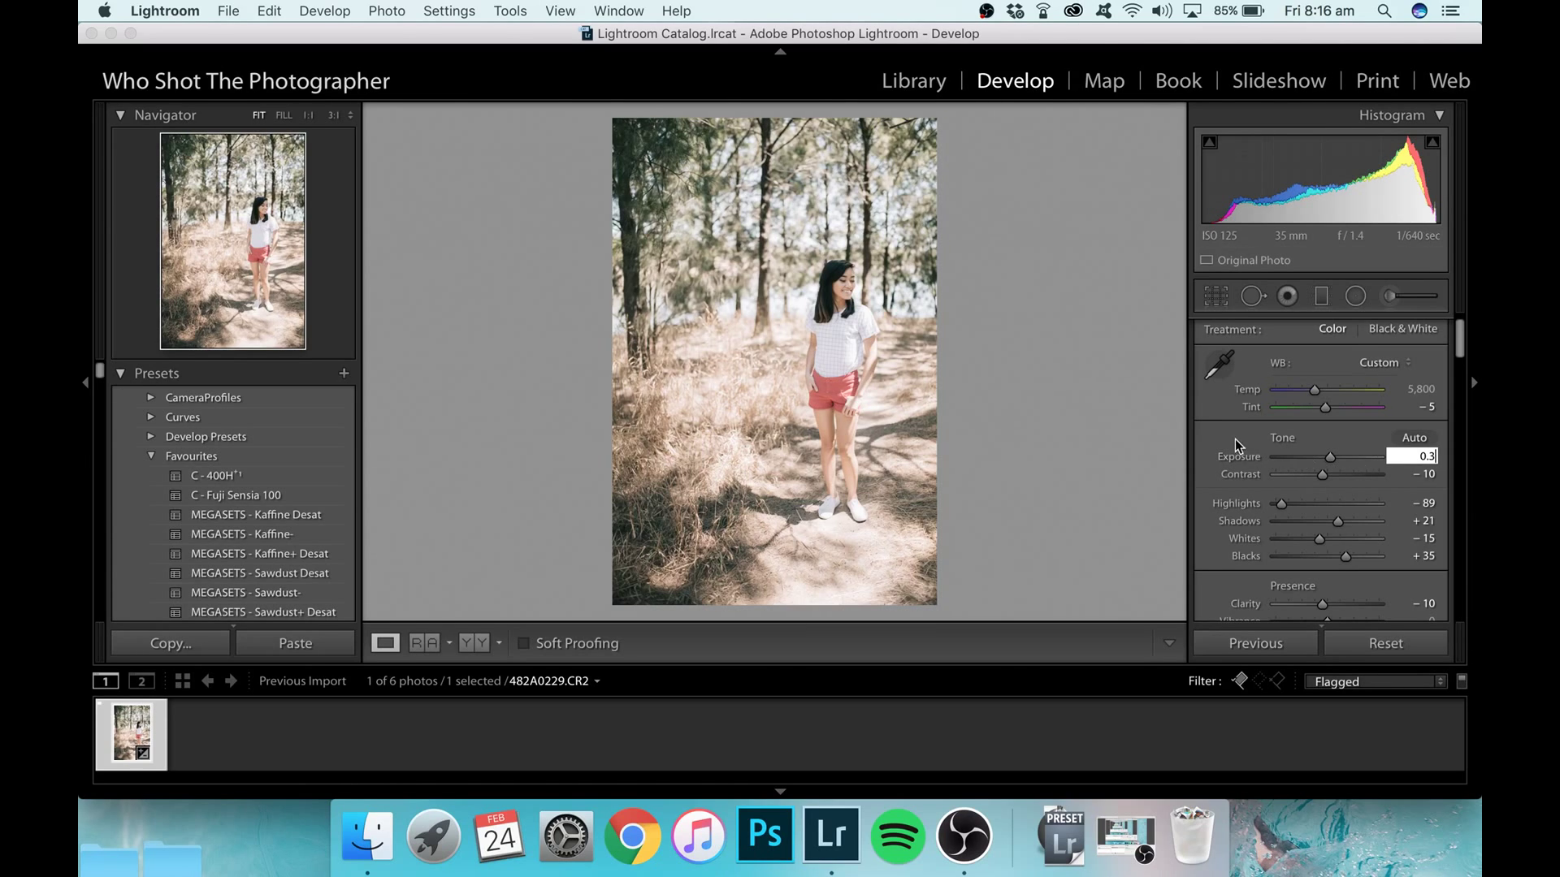
Enable Profile Corrections and Remove Chromatic Aberration for the lens
scroll(1205, 460, down, 10)
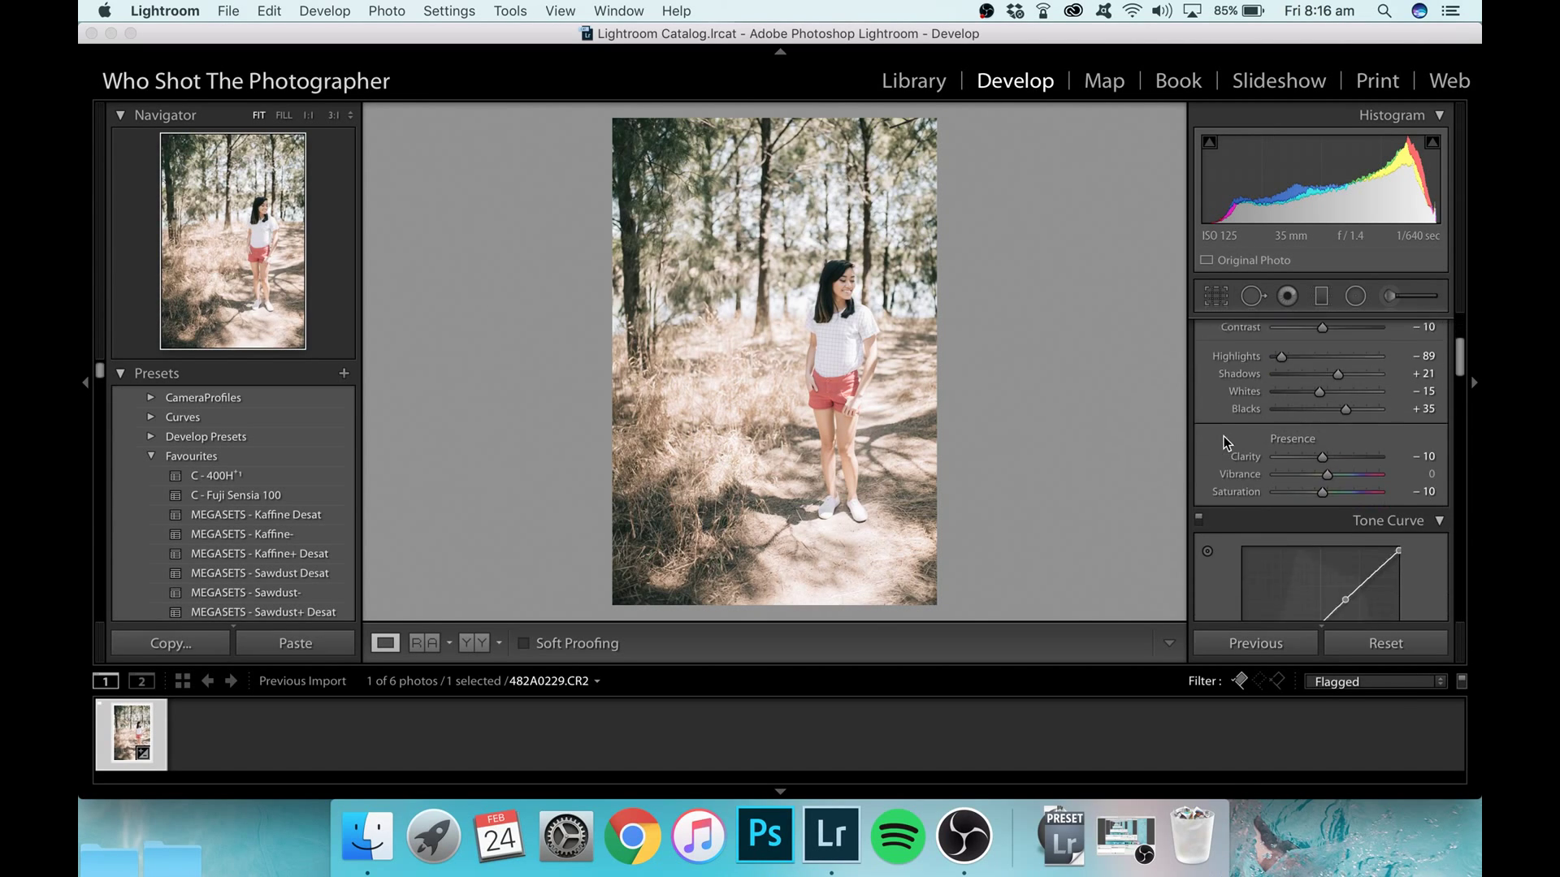
scroll(1206, 460, down, 5)
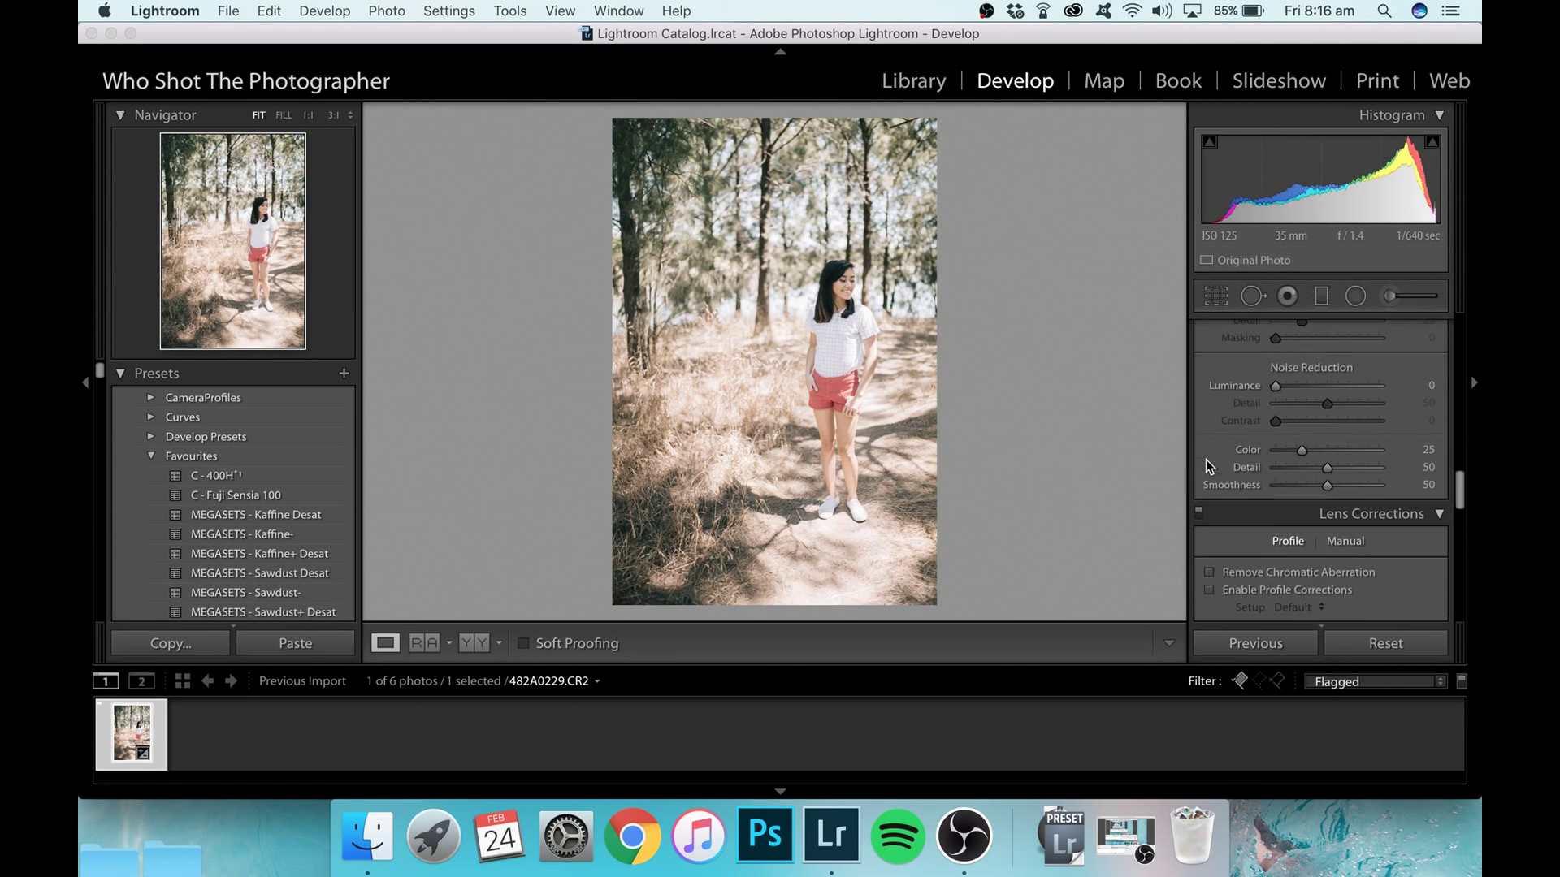
click(1211, 438)
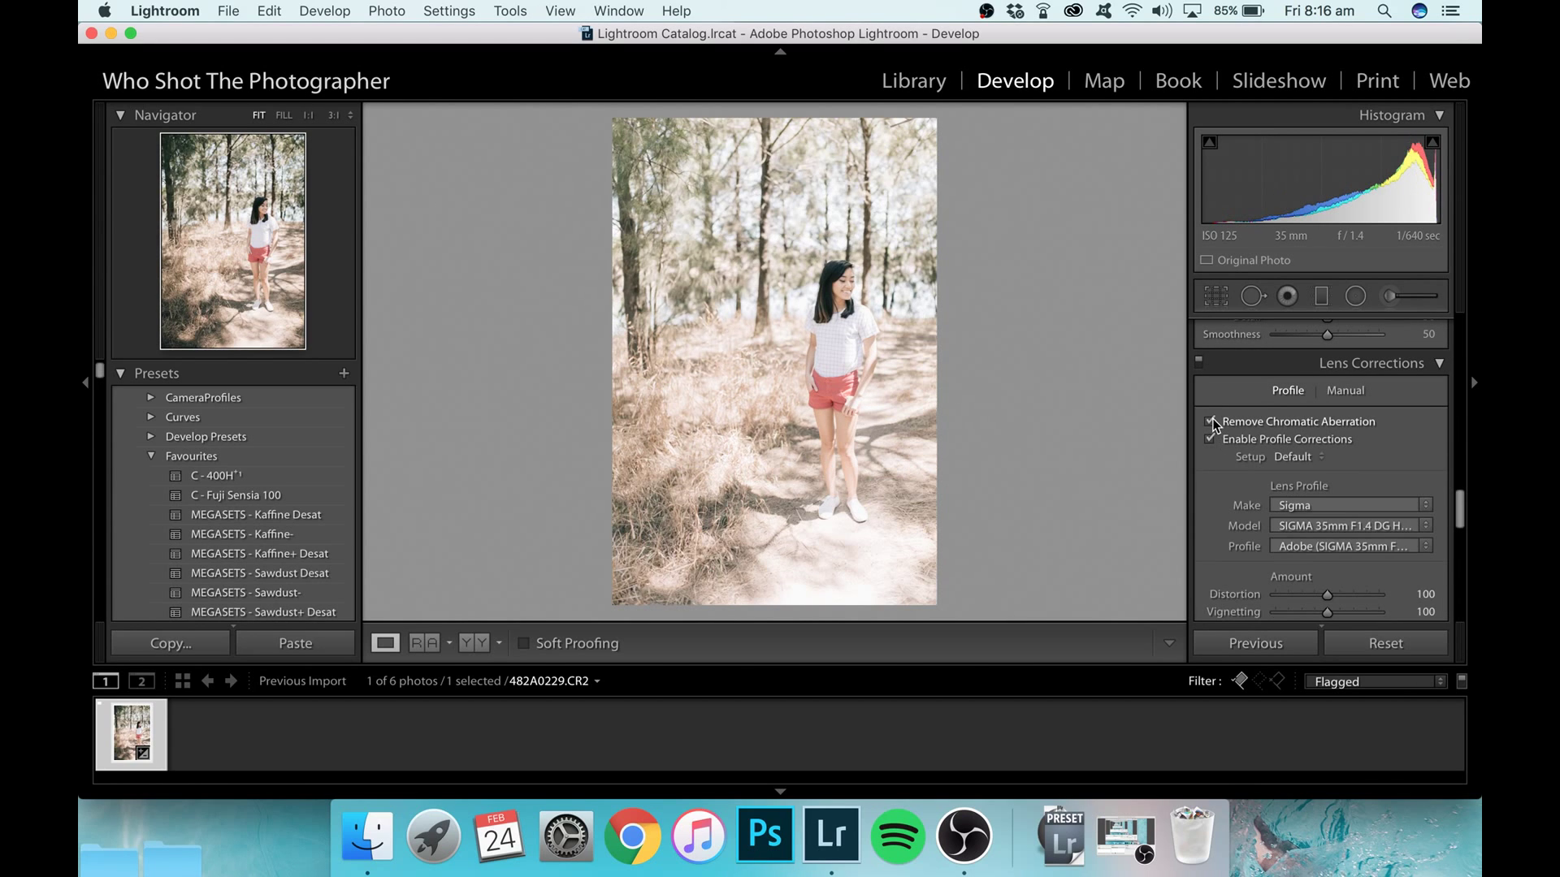
click(1209, 422)
Reduce the lens profile's Vignetting correction amount to 8
scroll(1220, 486, down, 2)
drag(1319, 541, 1288, 543)
click(1277, 544)
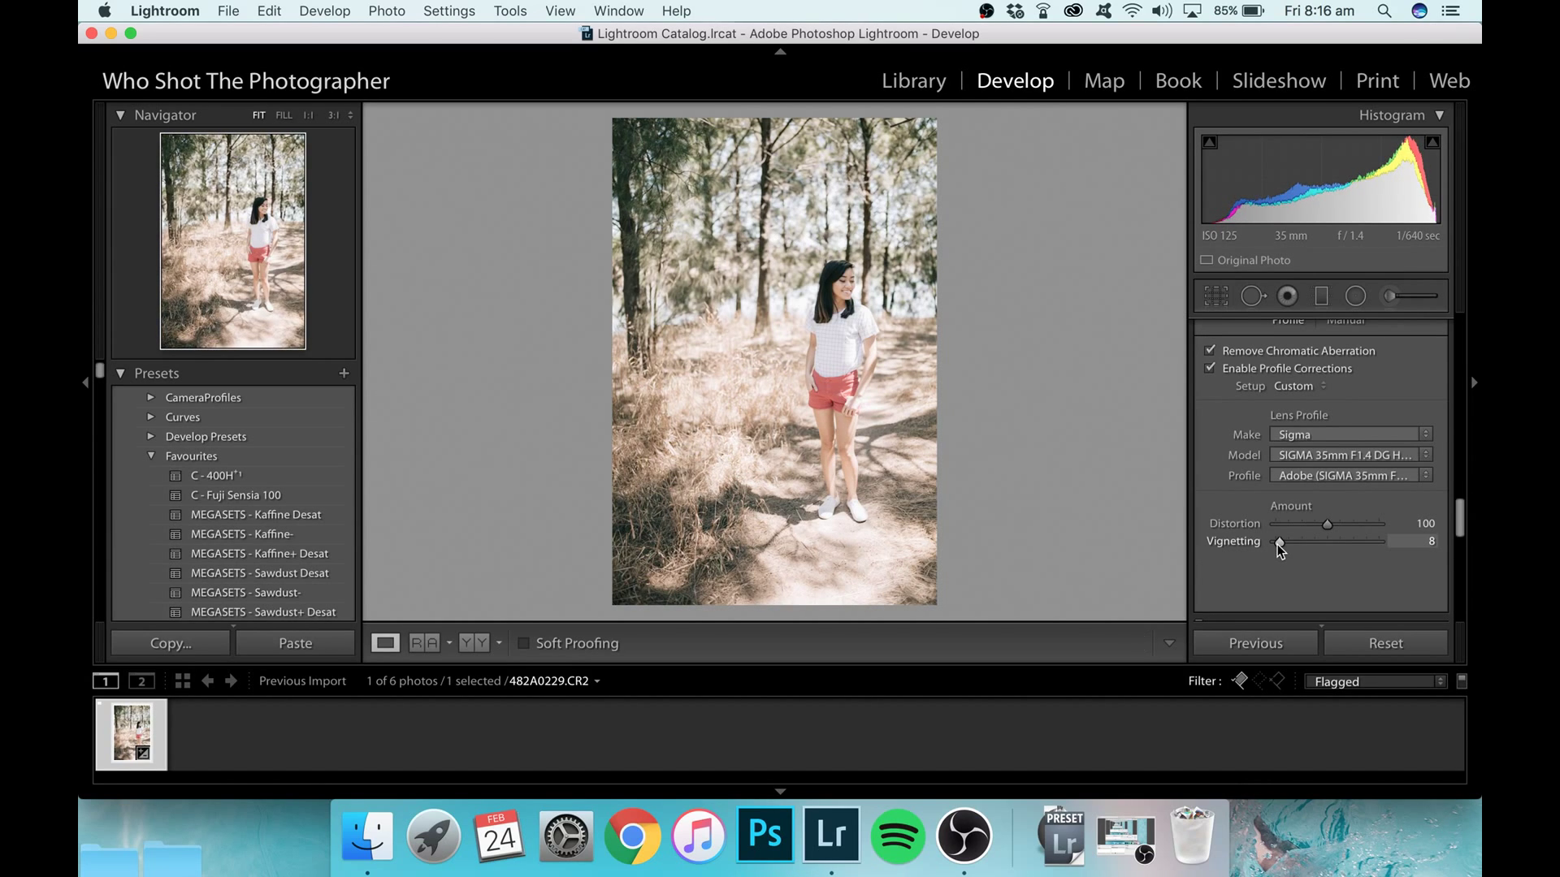
Review the Effects and Camera Calibration settings, and compare the photo before and after editing several times
scroll(1200, 476, down, 10)
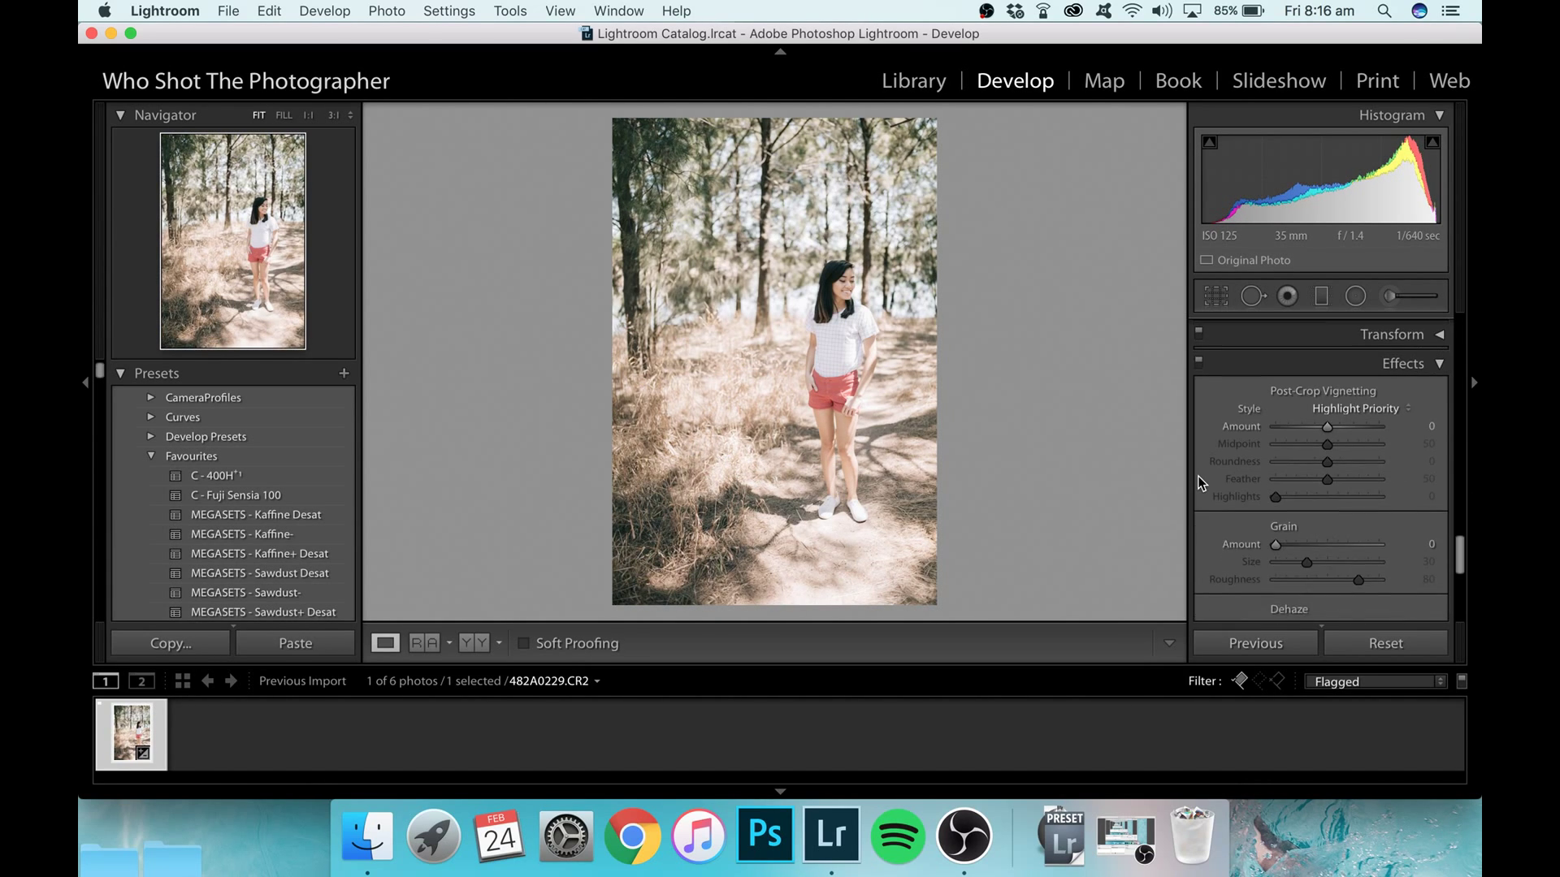
scroll(1201, 482, down, 5)
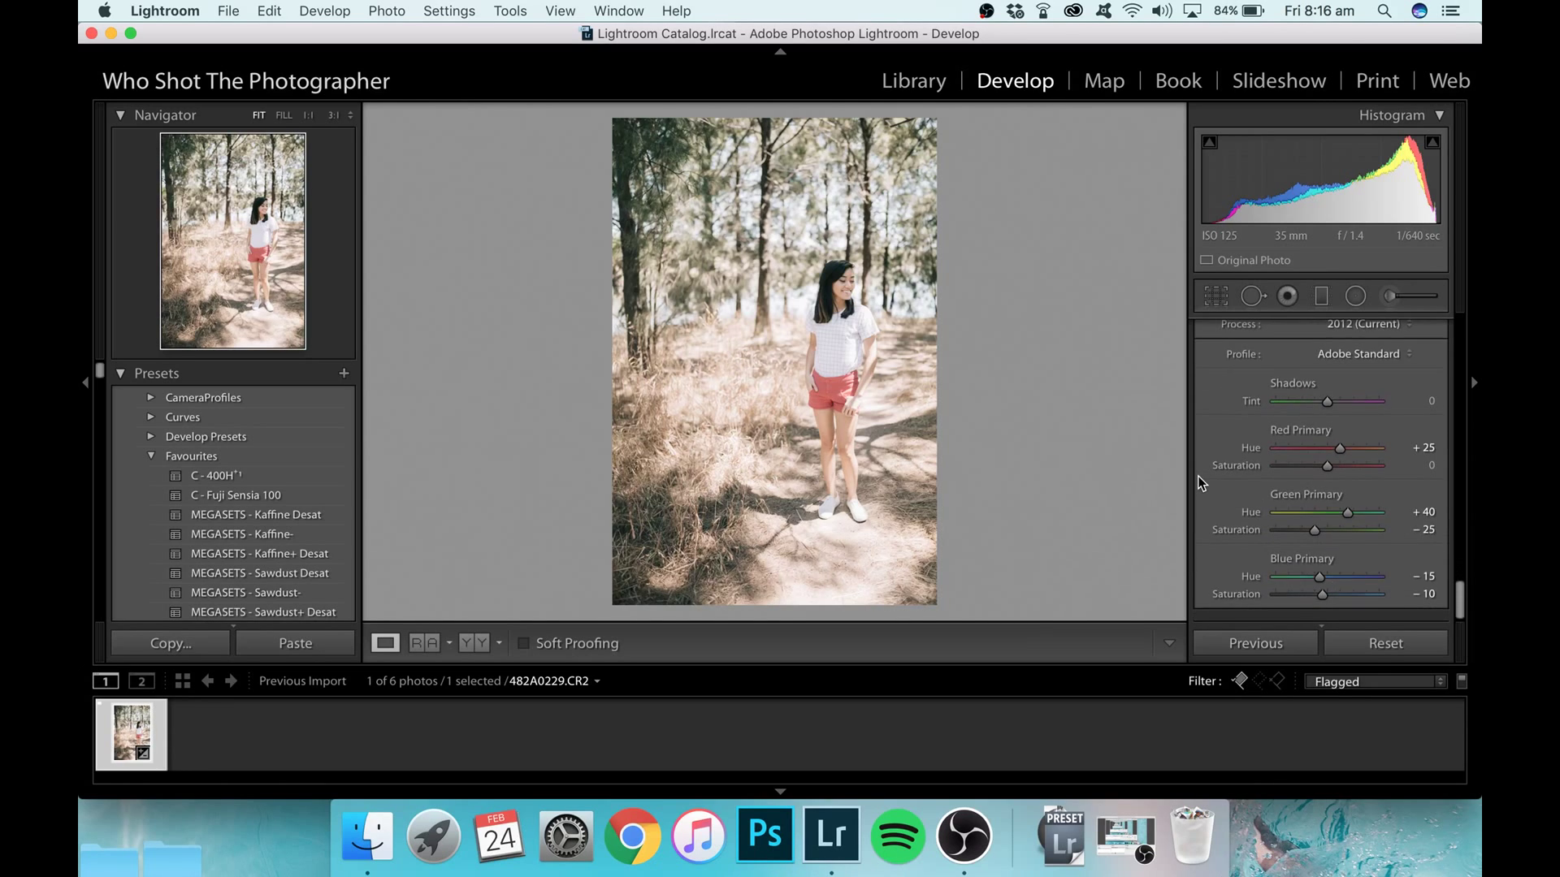
scroll(1200, 482, up, 15)
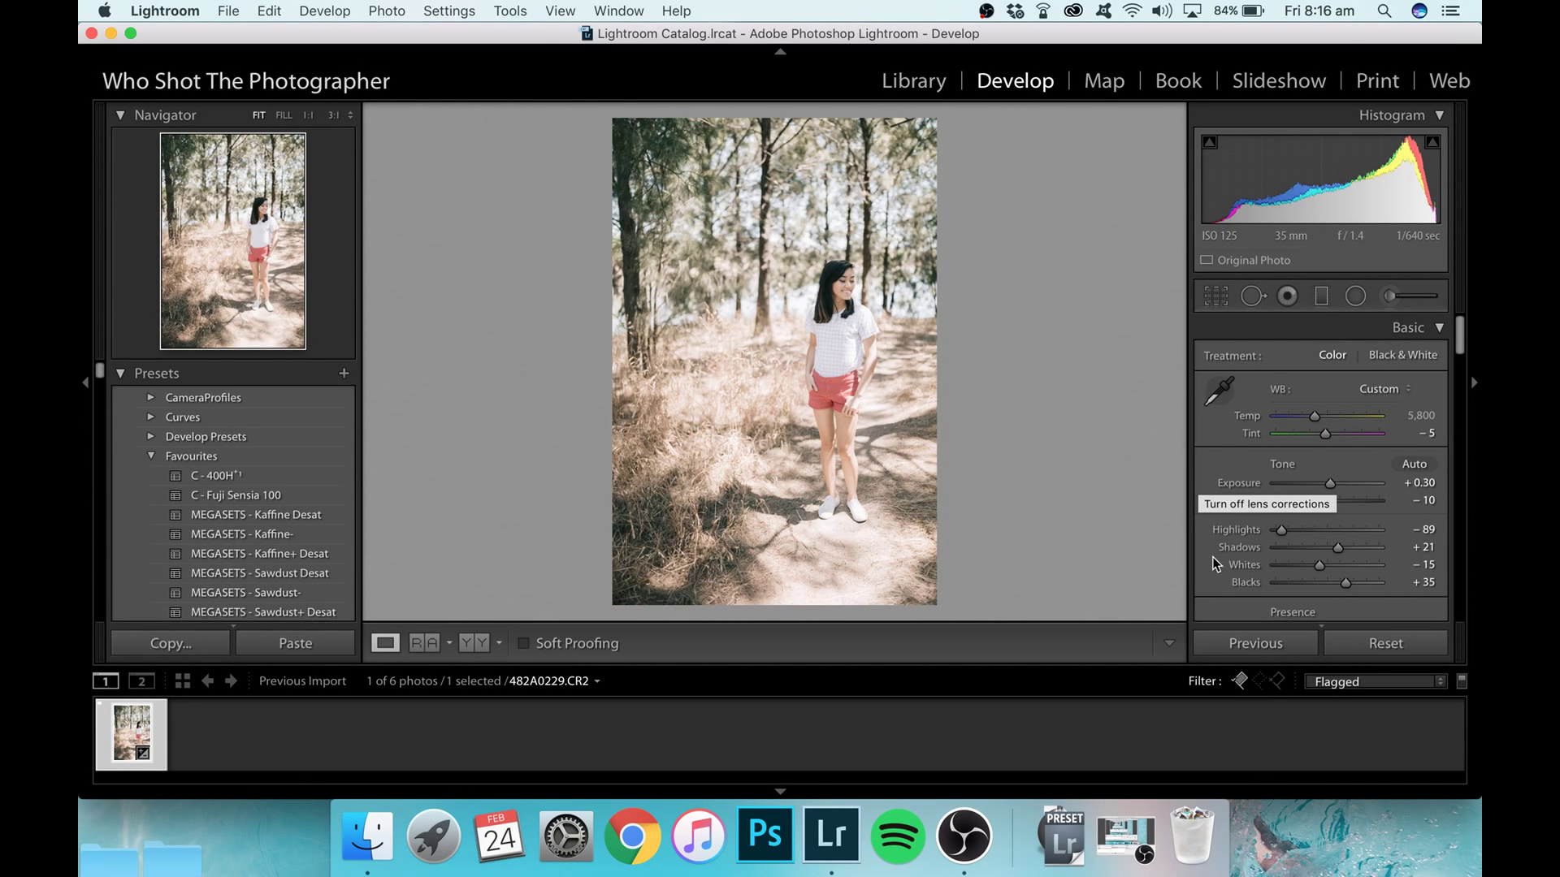
key(backslash)
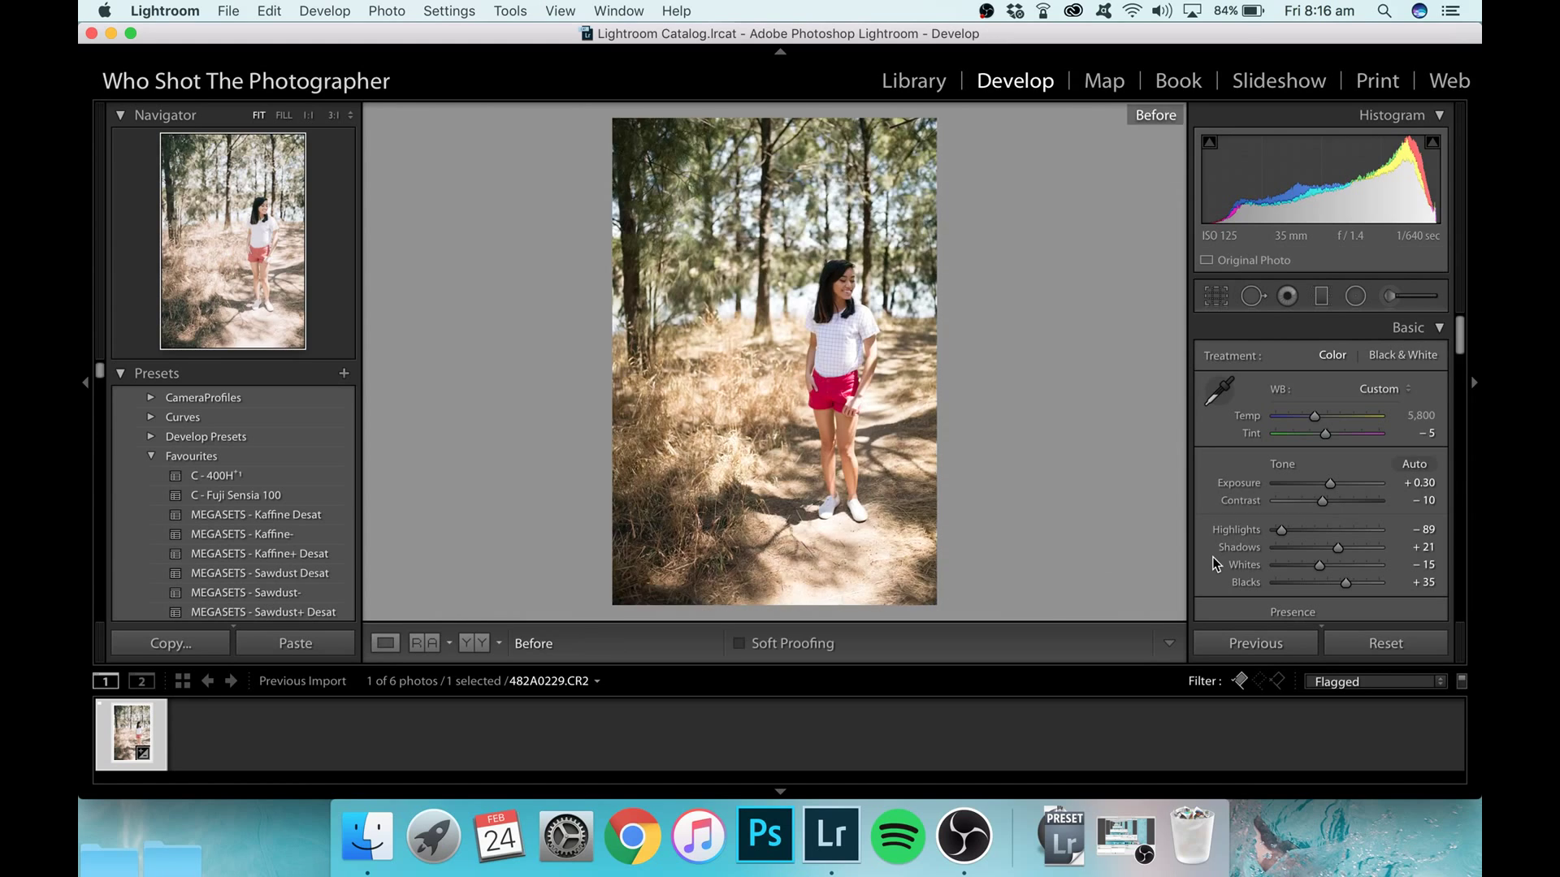
key(backslash)
key(backslash)
key(backslash)
key(backslash)
key(backslash)
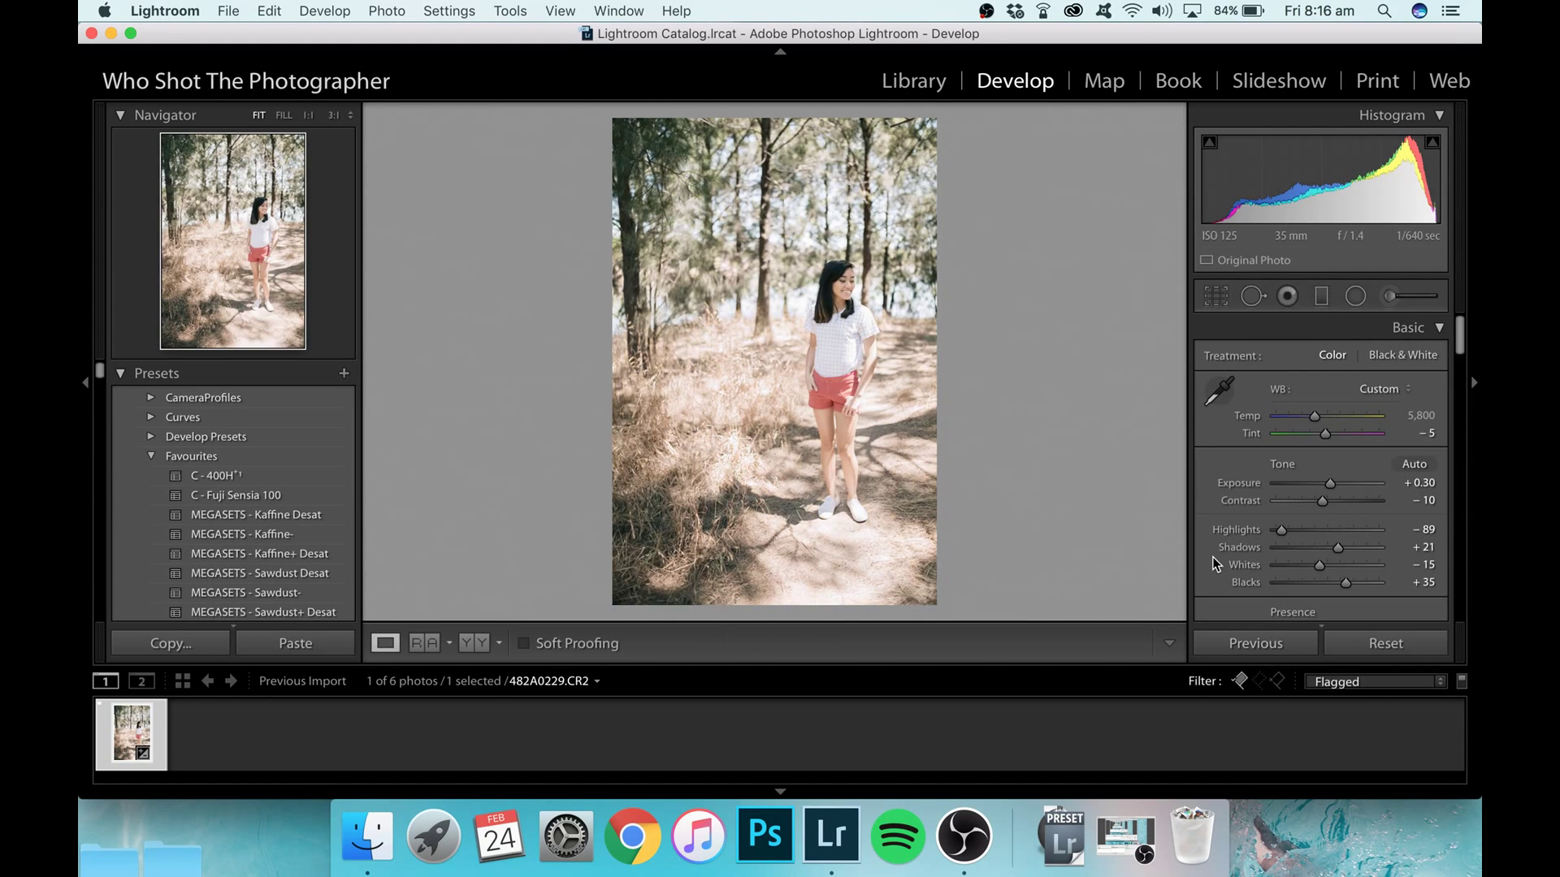
key(backslash)
key(backslash)
Start exporting the edited photo and set the export subfolder to "Mickeys Lake Shoot 290117"
right_click(128, 739)
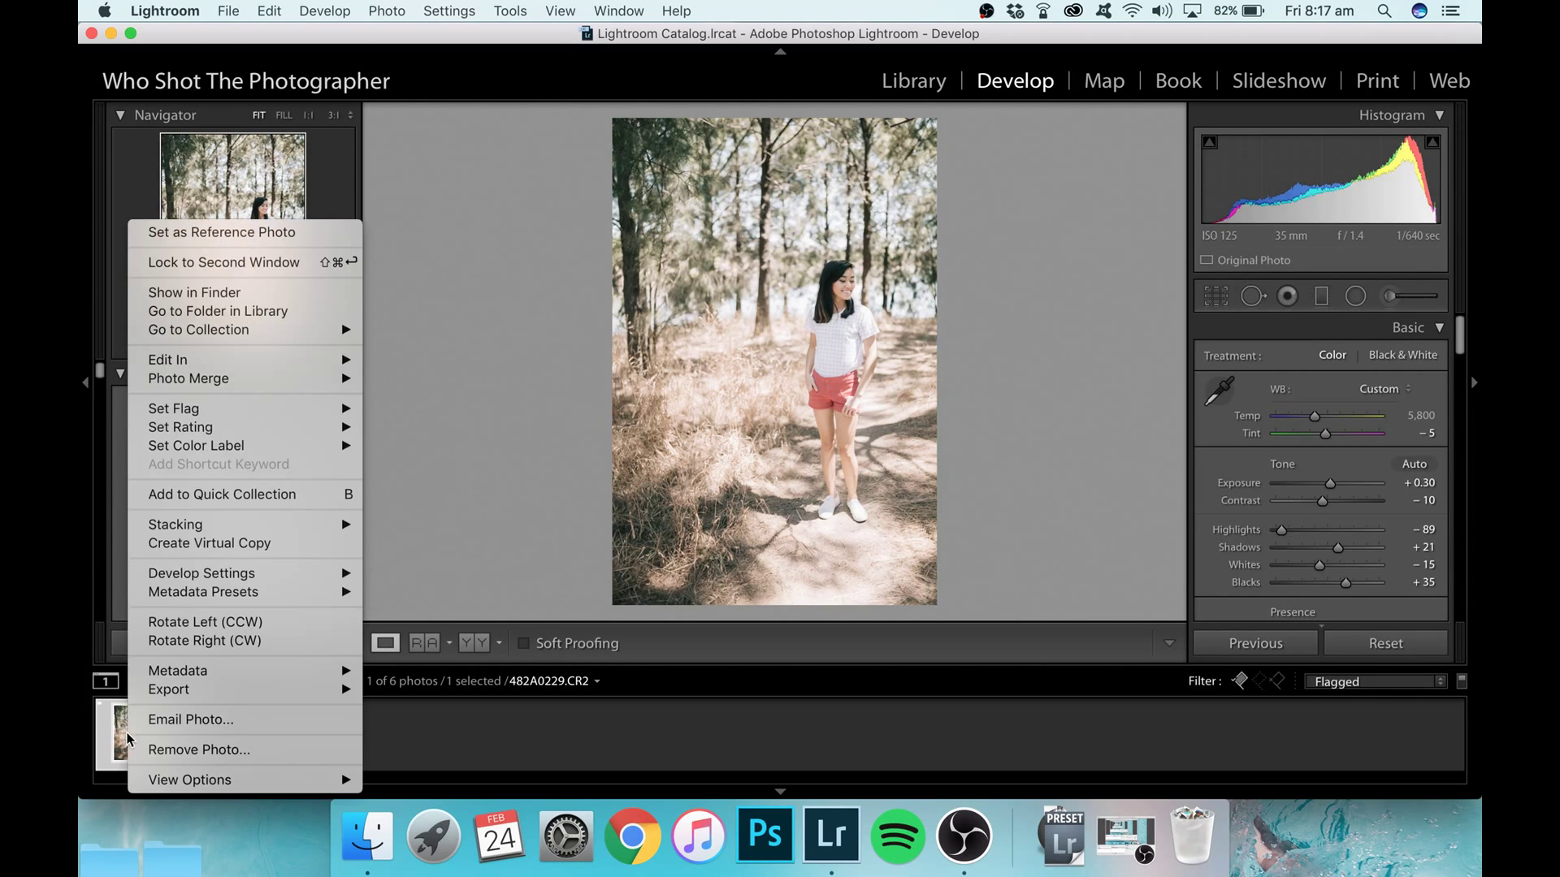
mouse_move(240, 691)
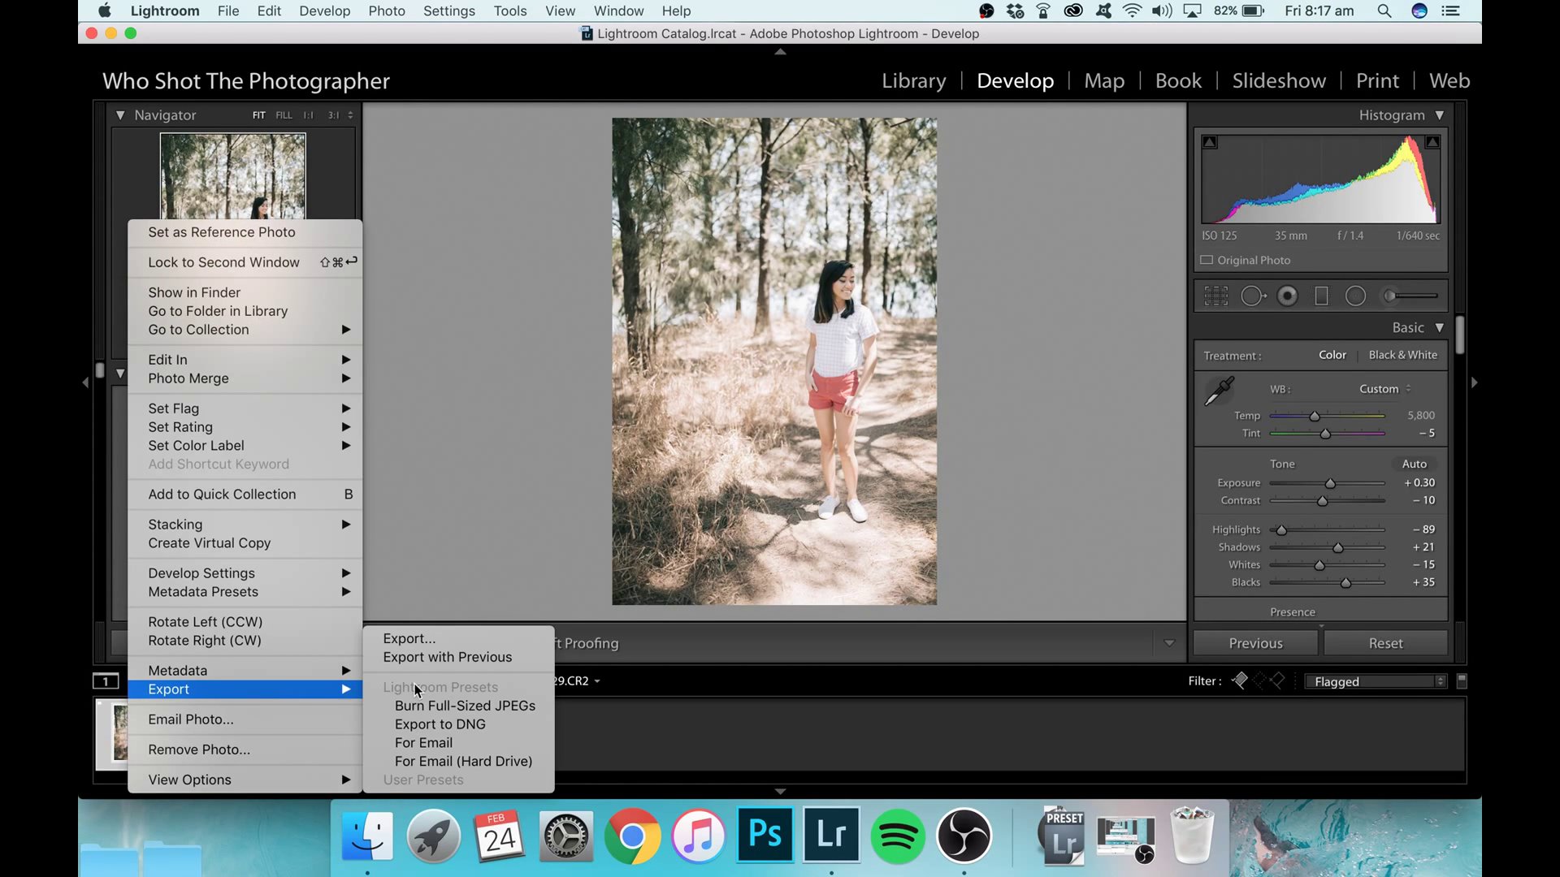
click(428, 642)
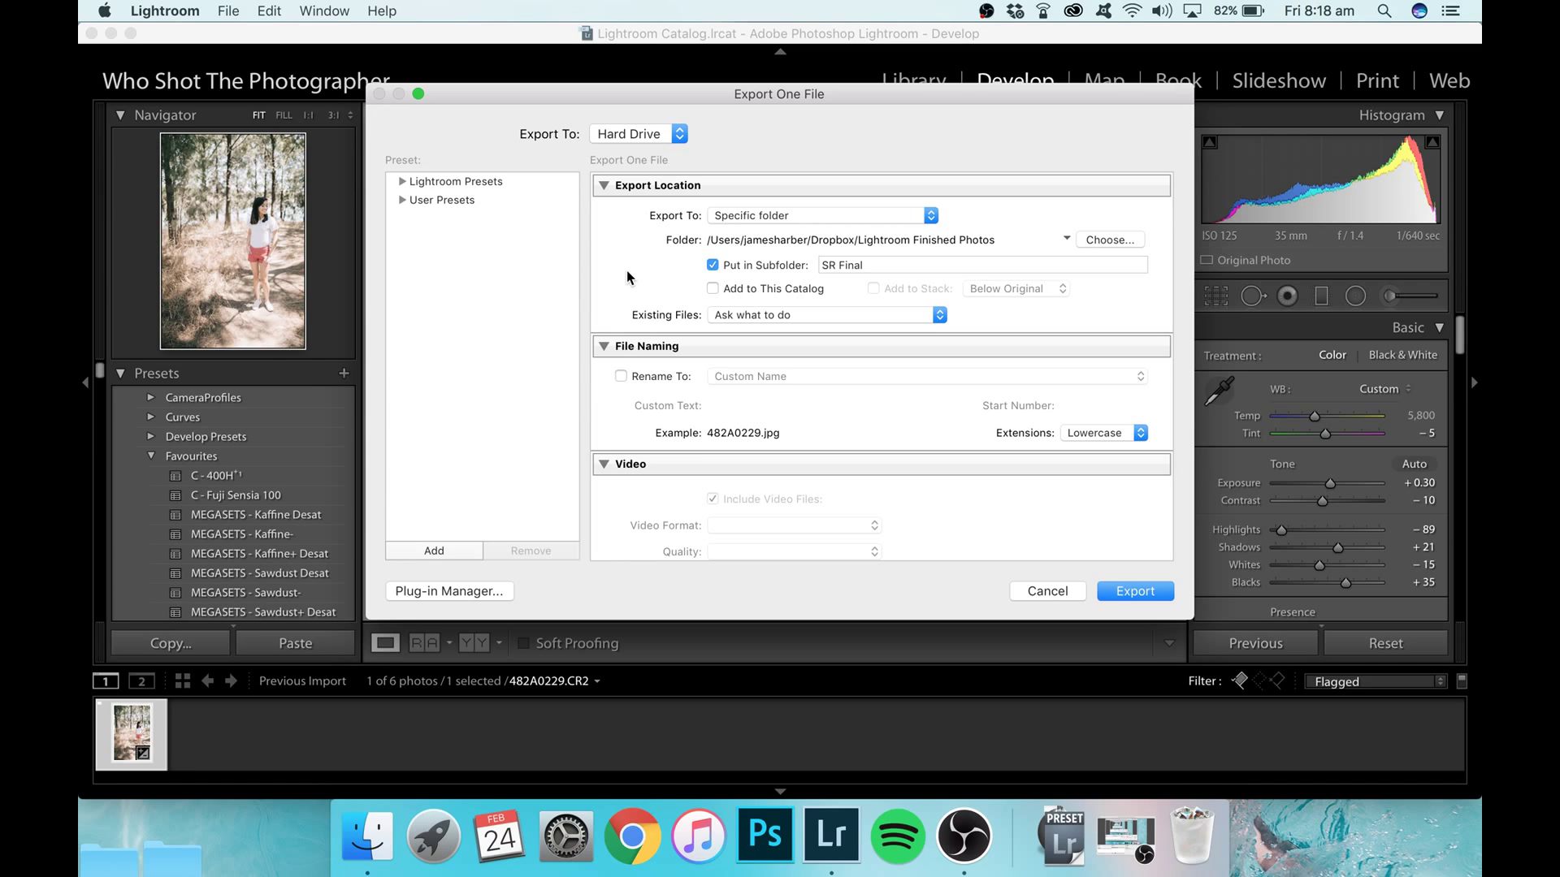
click(868, 264)
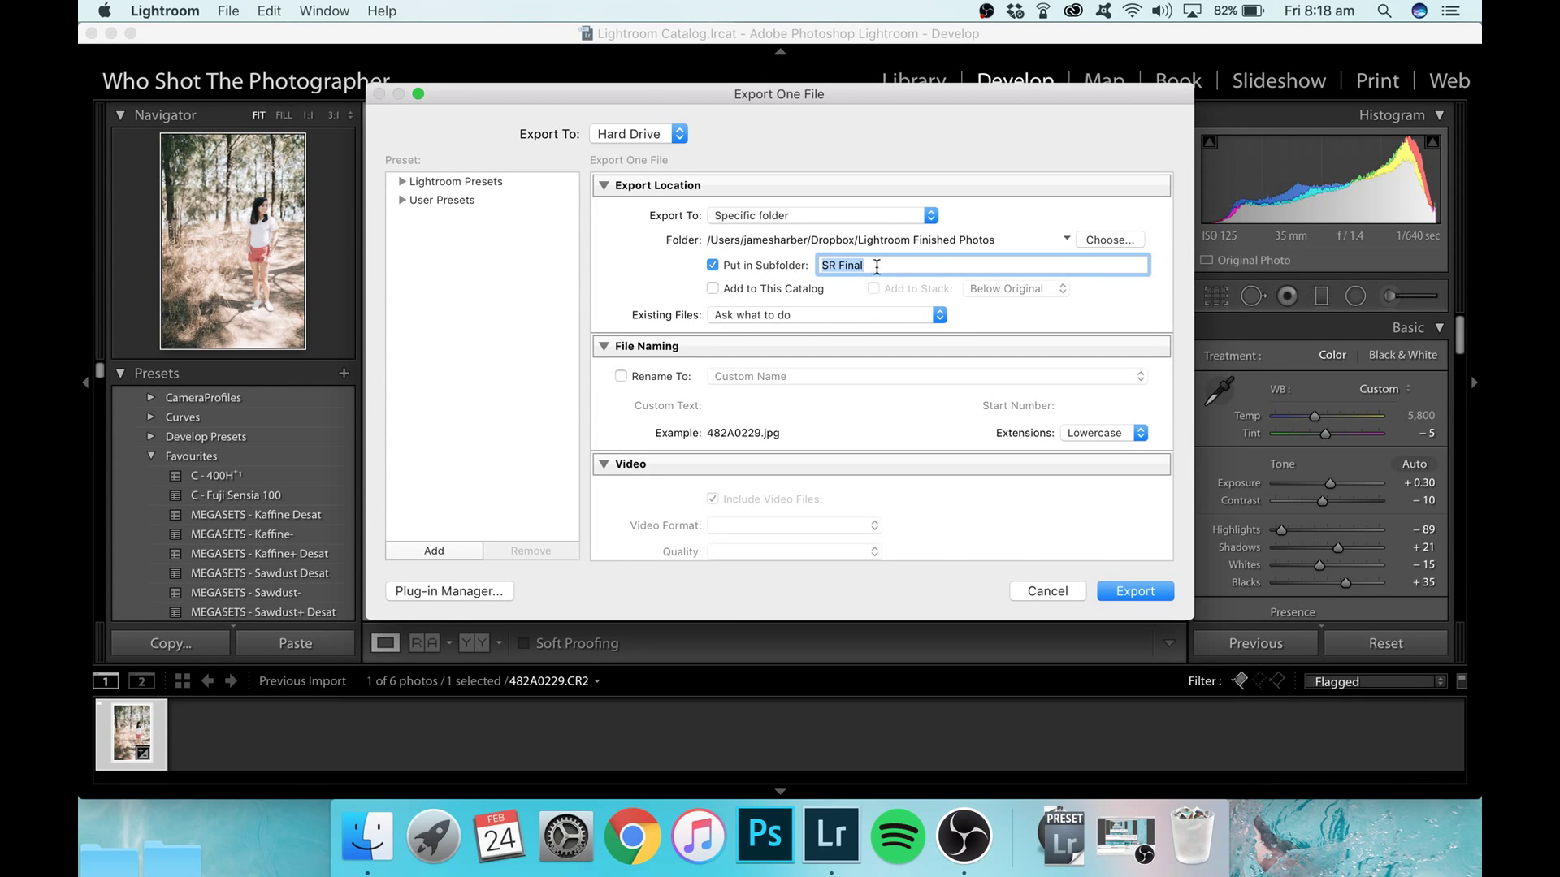
text(Mickeys Lake Shoot 290117)
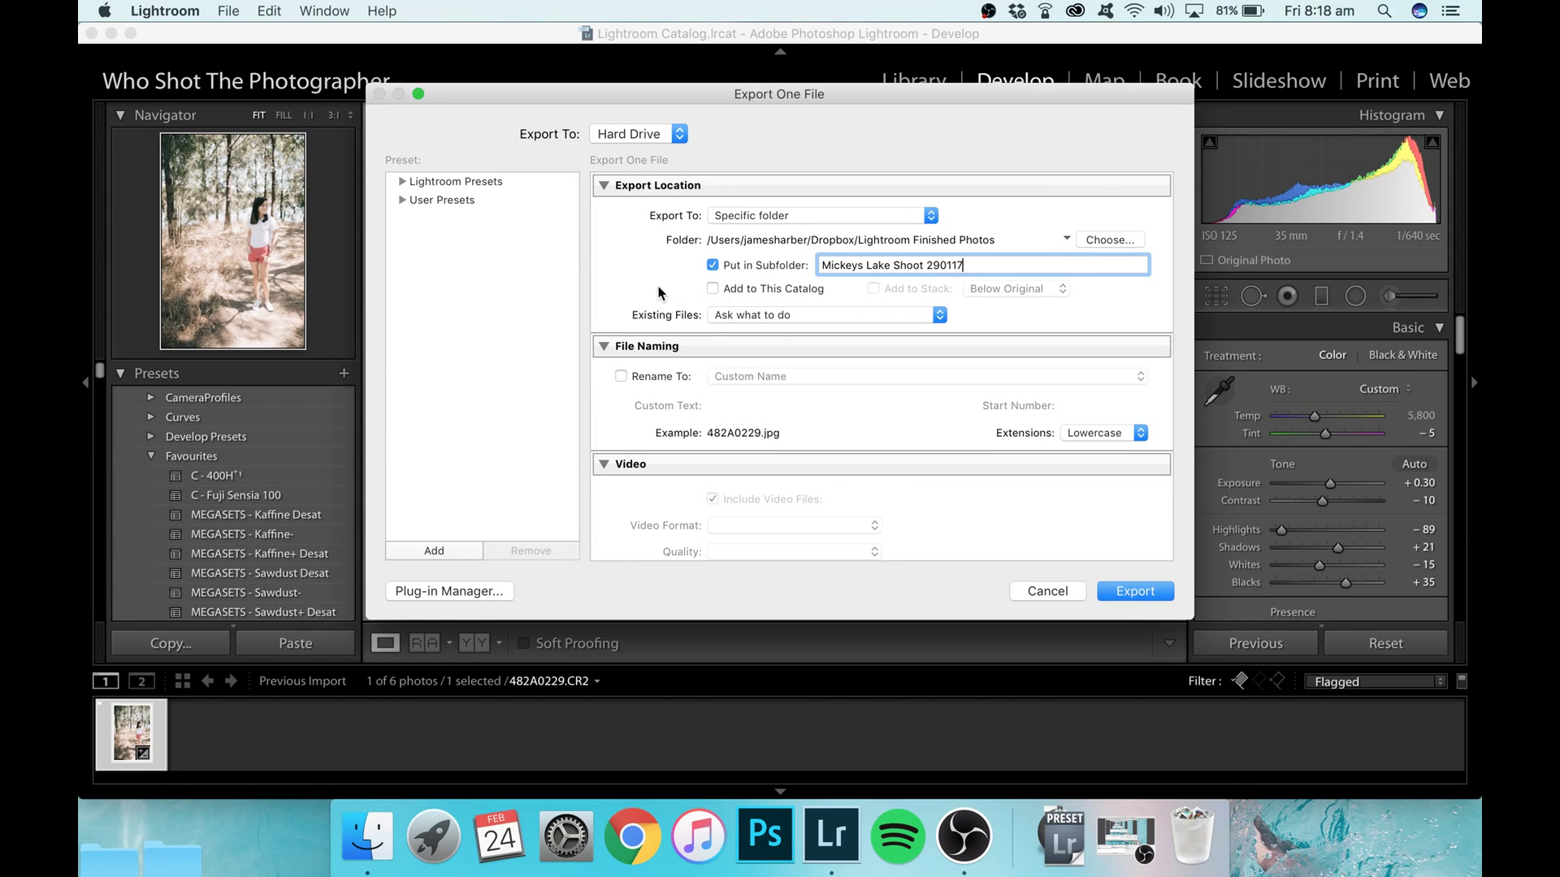
Review the export's File Naming, File Settings with the file size limit, Image Sizing, Output Sharpening and Metadata options
scroll(660, 293, down, 2)
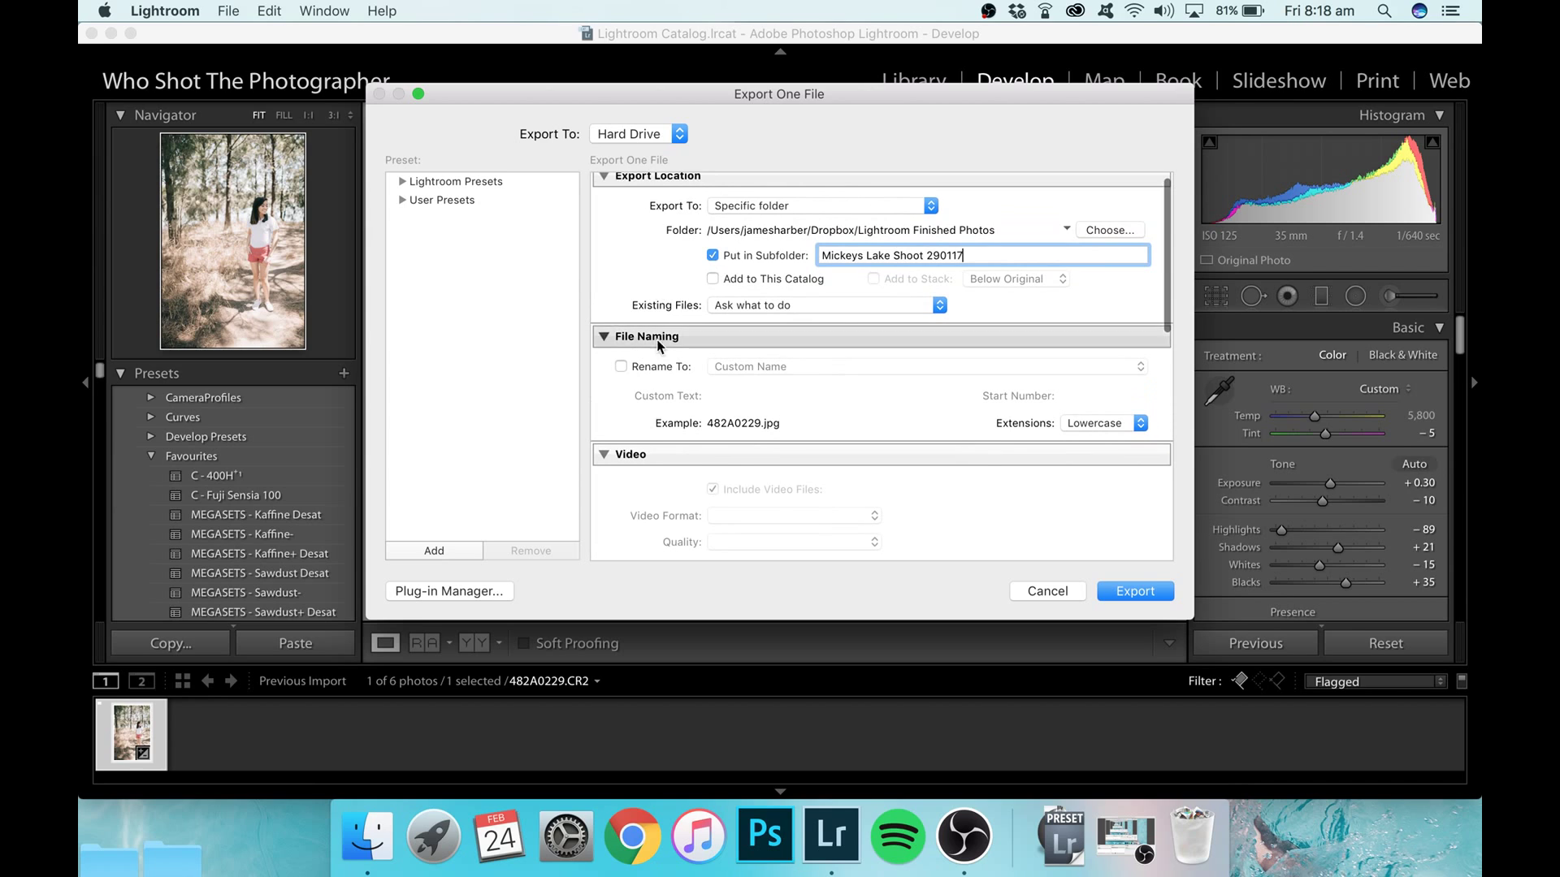
scroll(635, 298, down, 5)
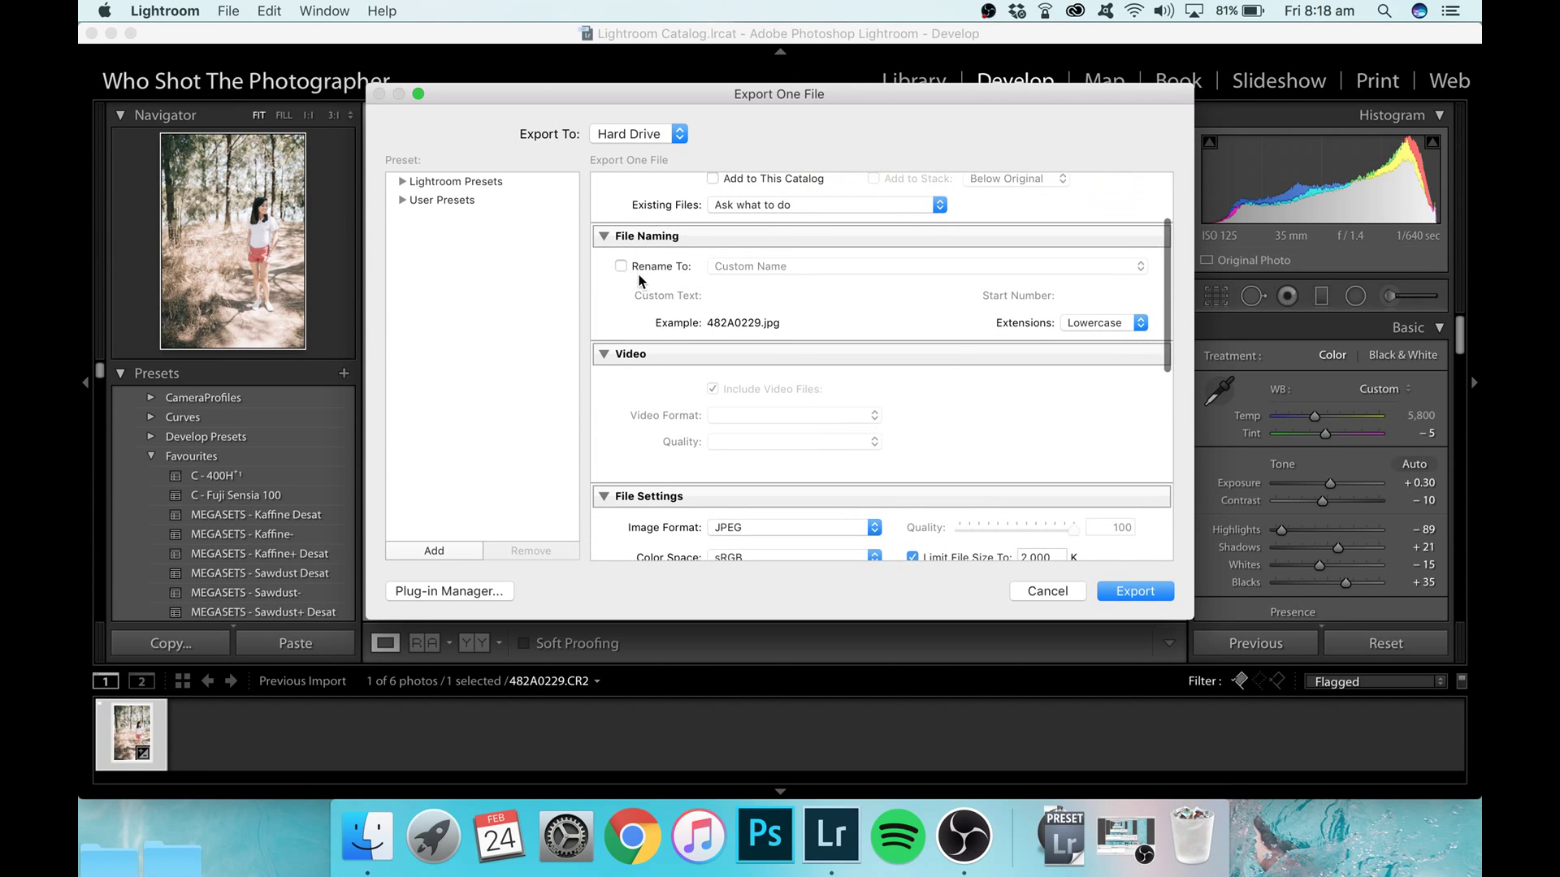
scroll(621, 315, down, 12)
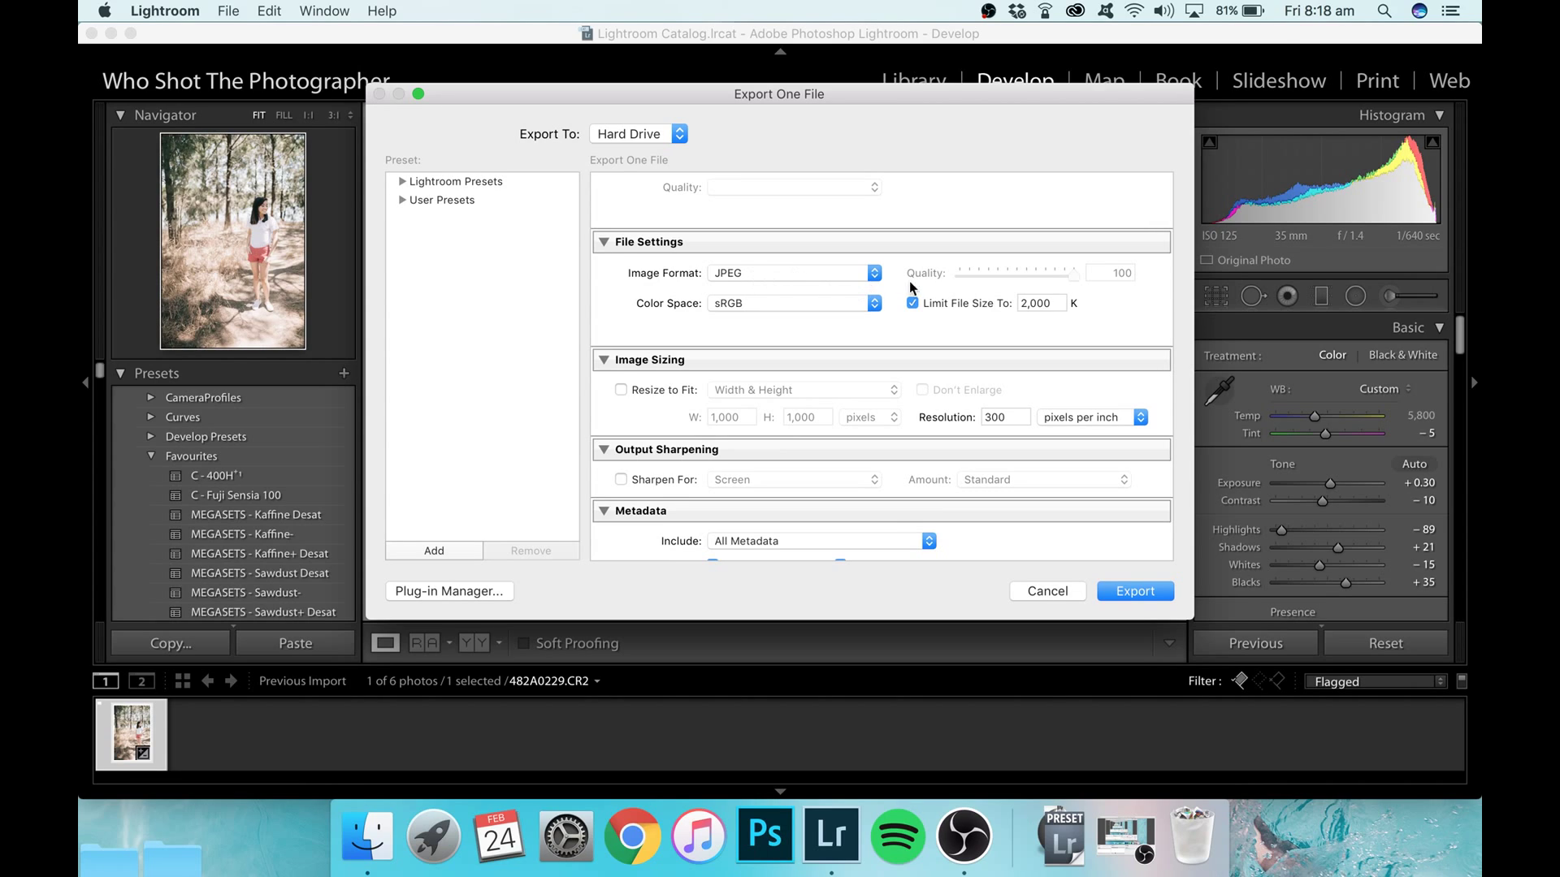
mouse_move(952, 313)
click(964, 298)
click(939, 307)
scroll(616, 339, down, 5)
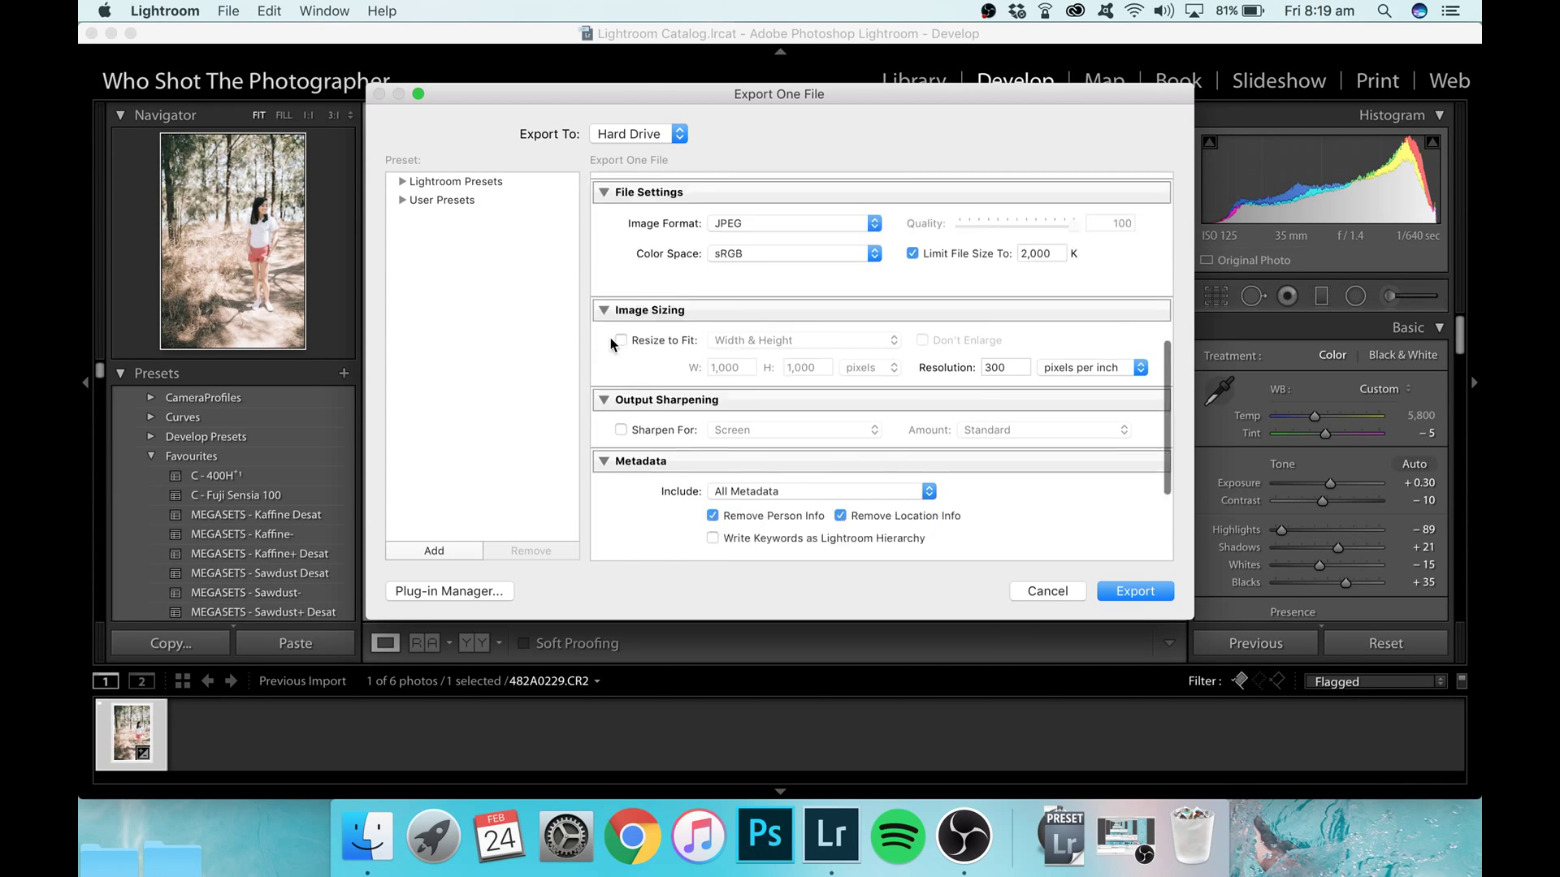
scroll(602, 338, down, 2)
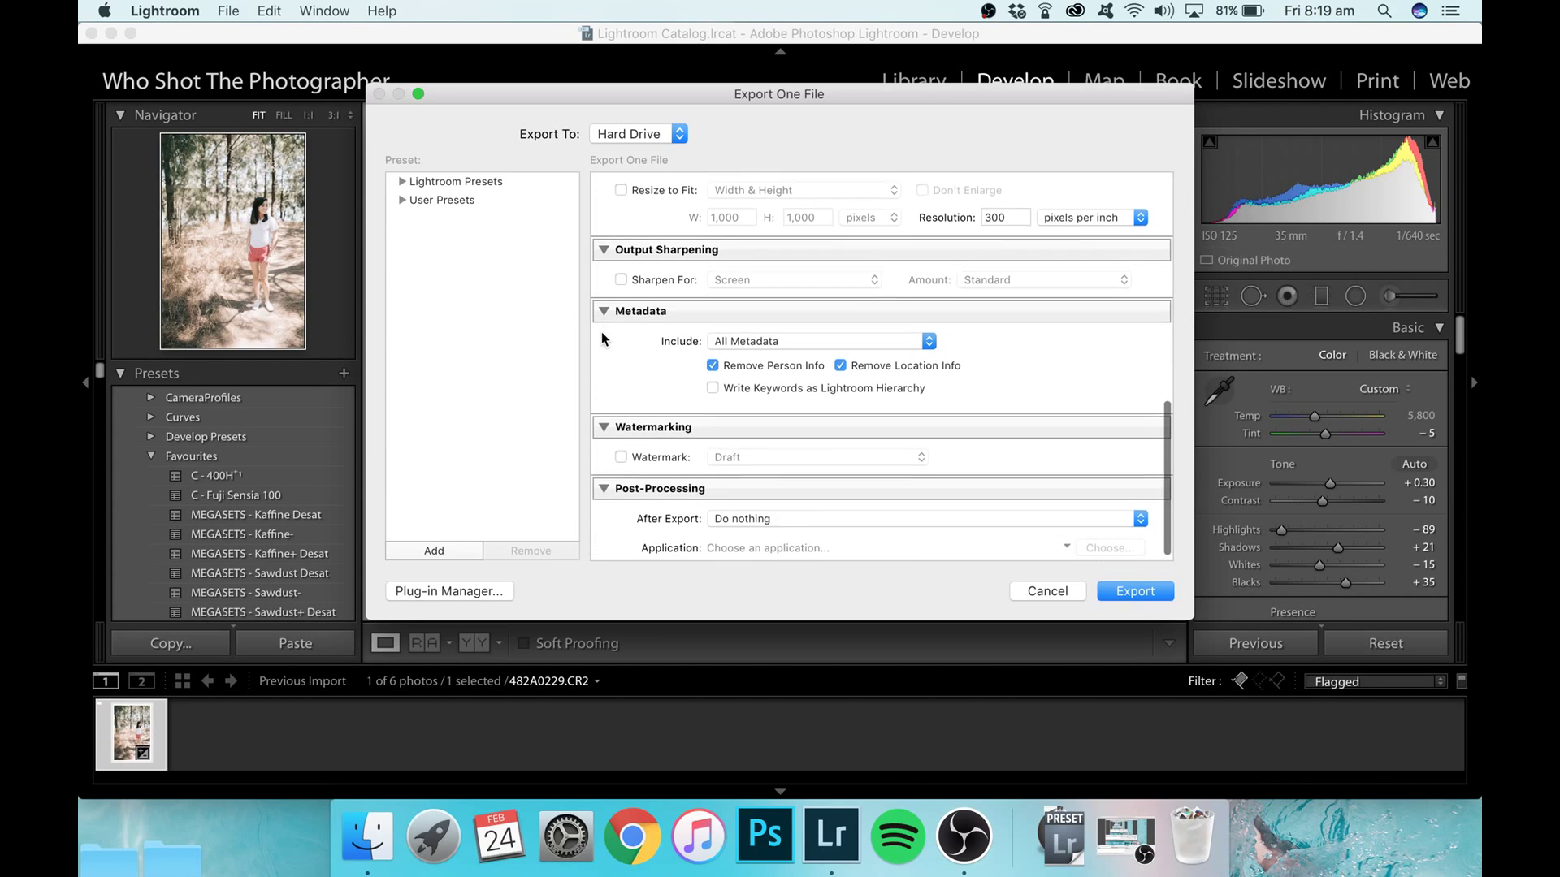
scroll(602, 338, up, 4)
scroll(602, 338, up, 2)
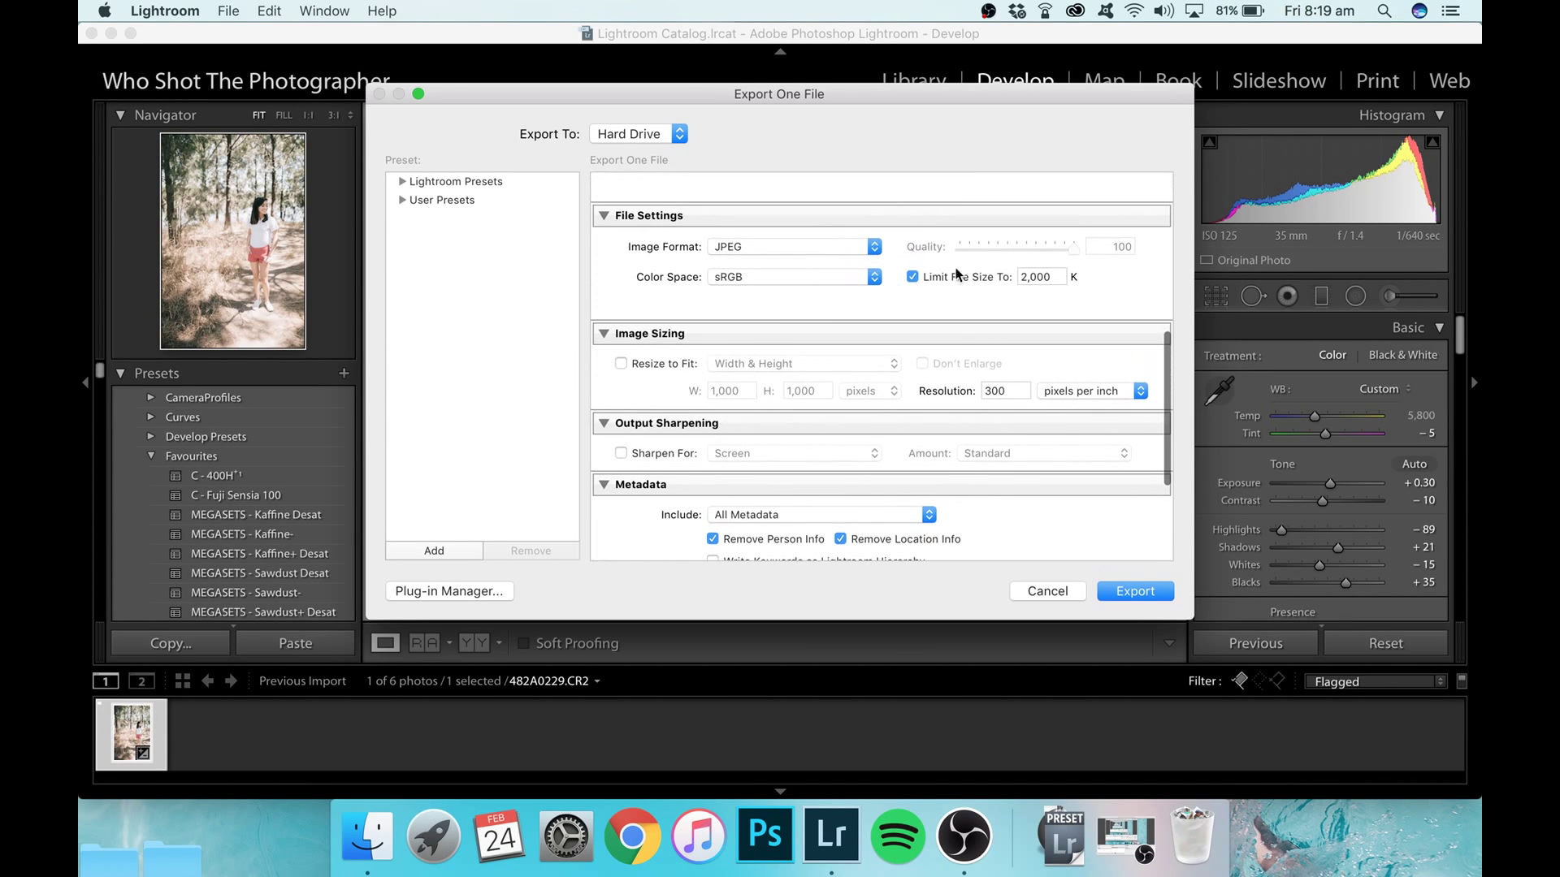
scroll(594, 391, down, 6)
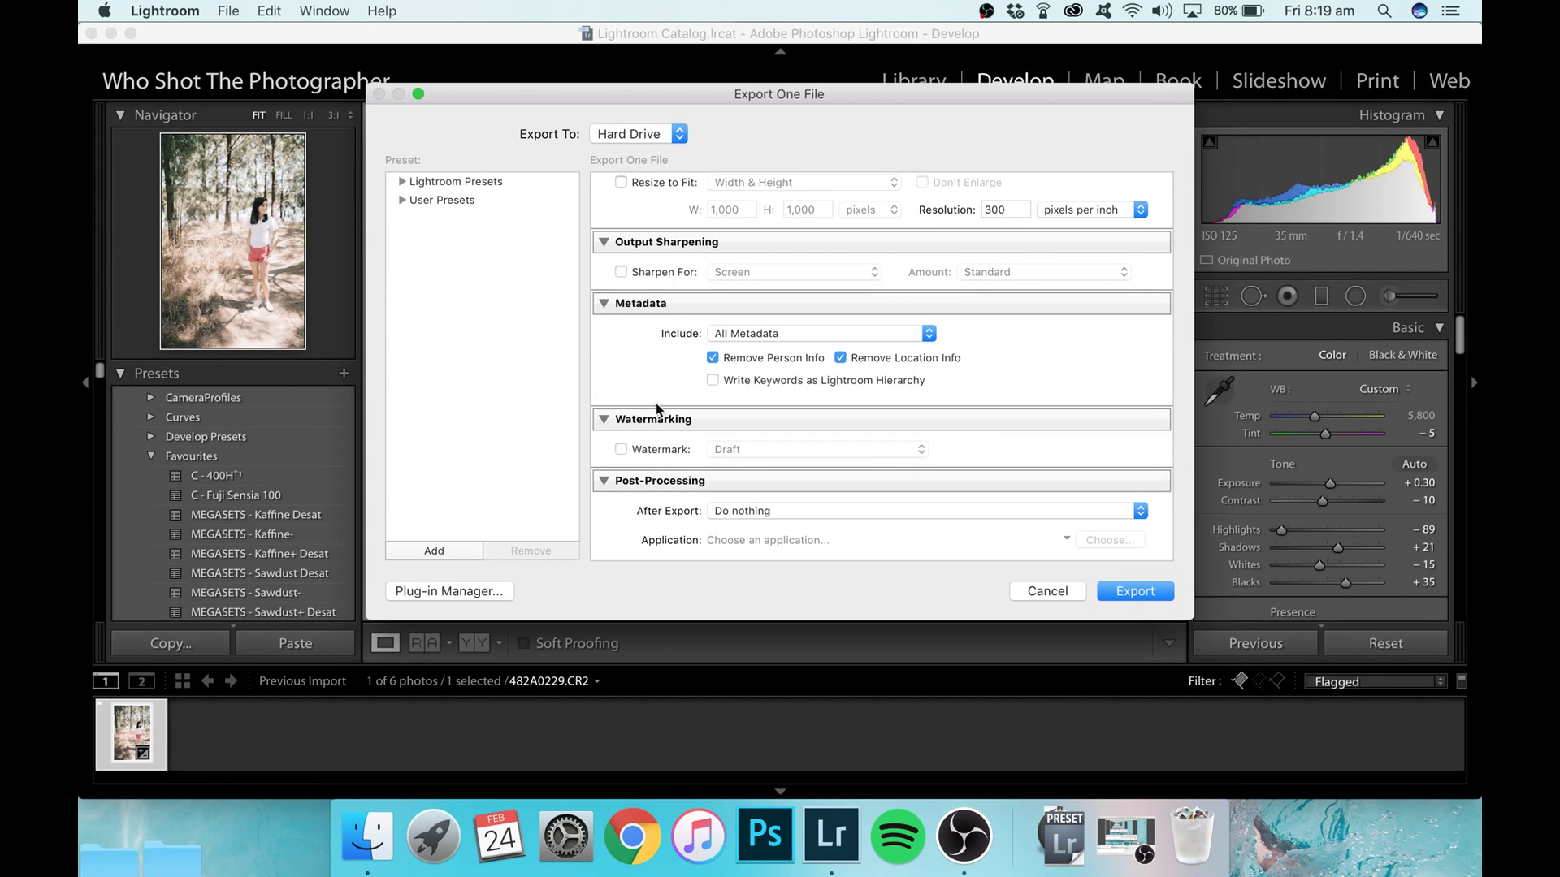
click(621, 449)
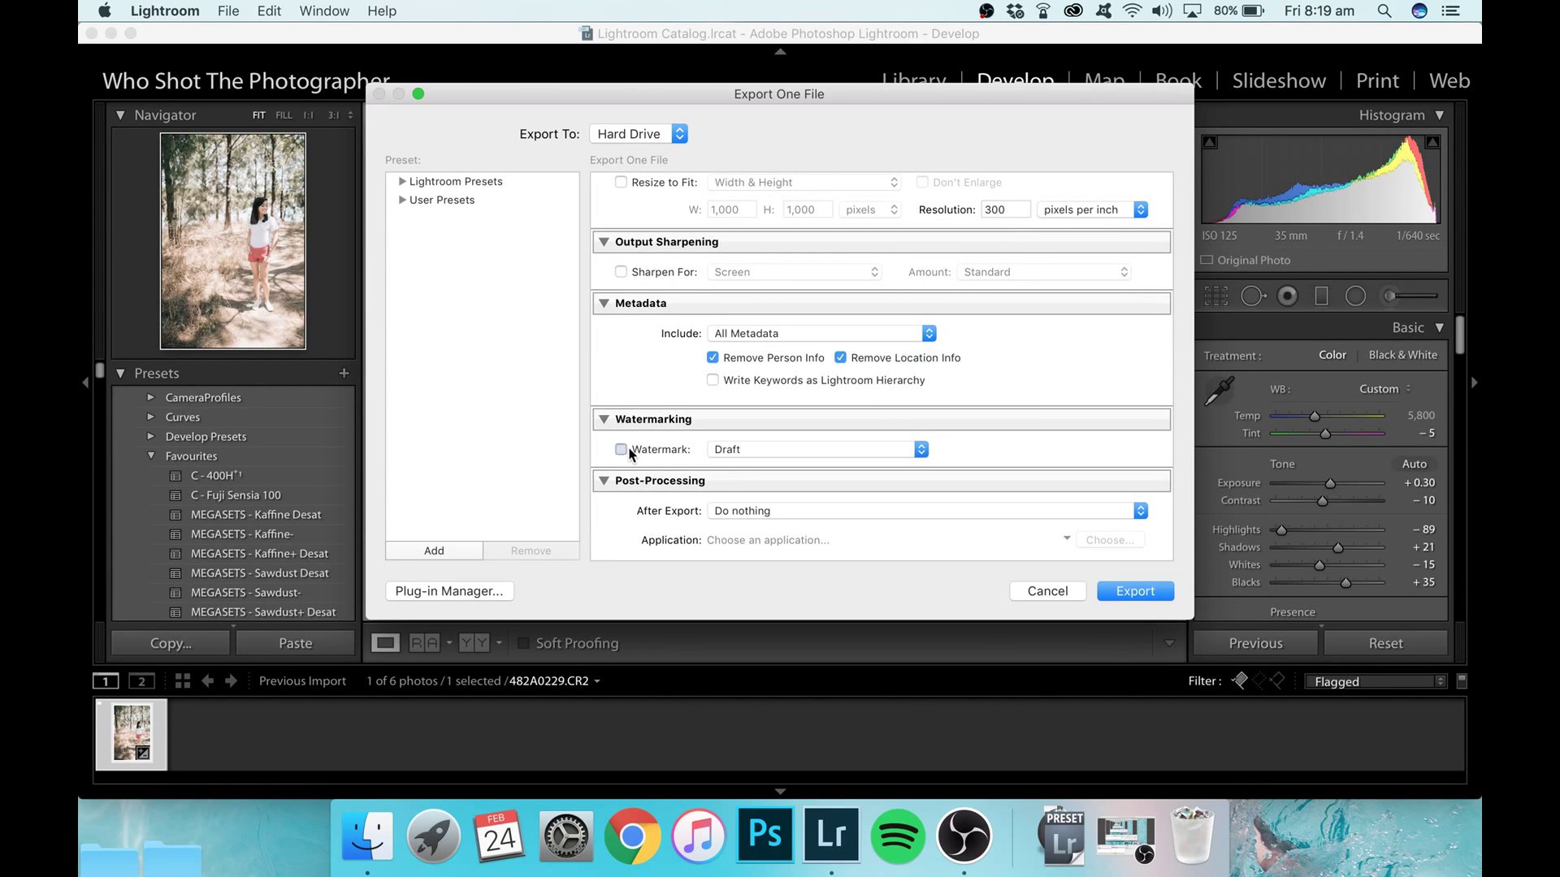
click(753, 450)
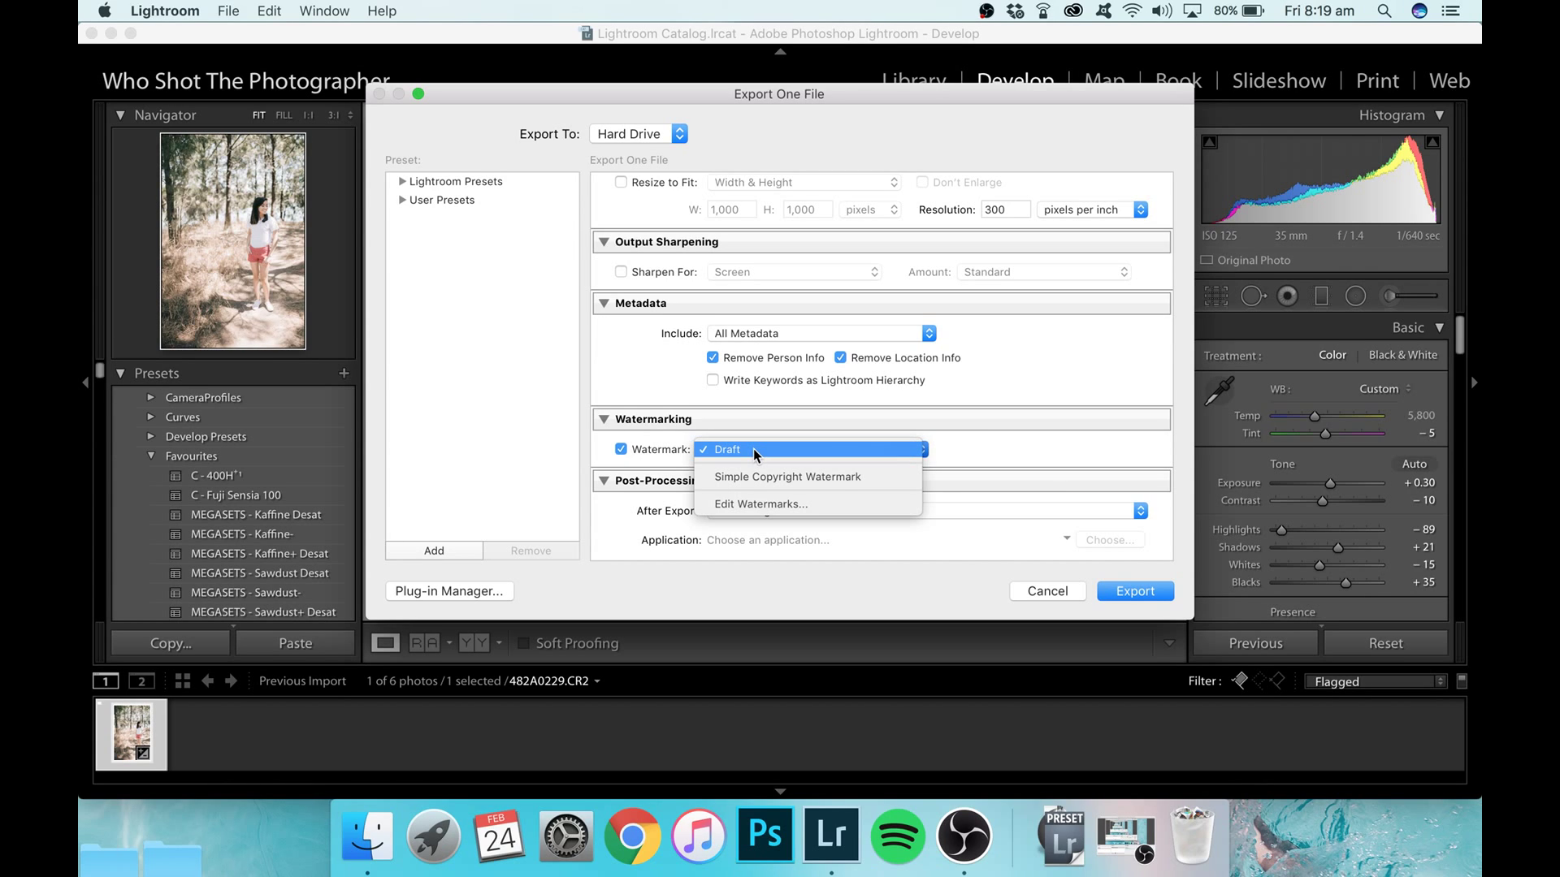
click(750, 504)
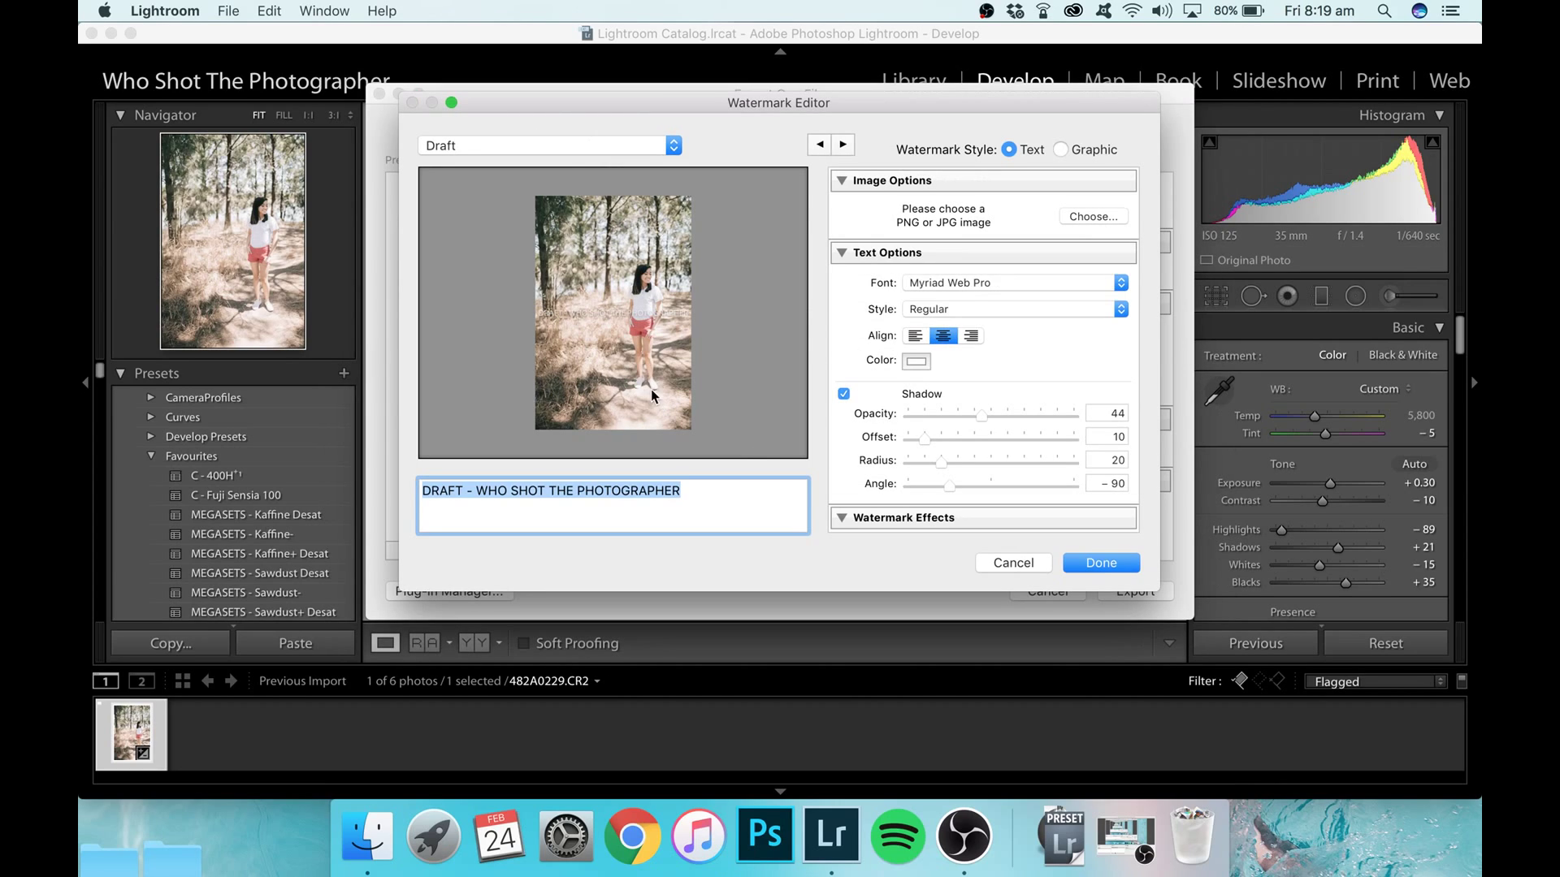
click(464, 491)
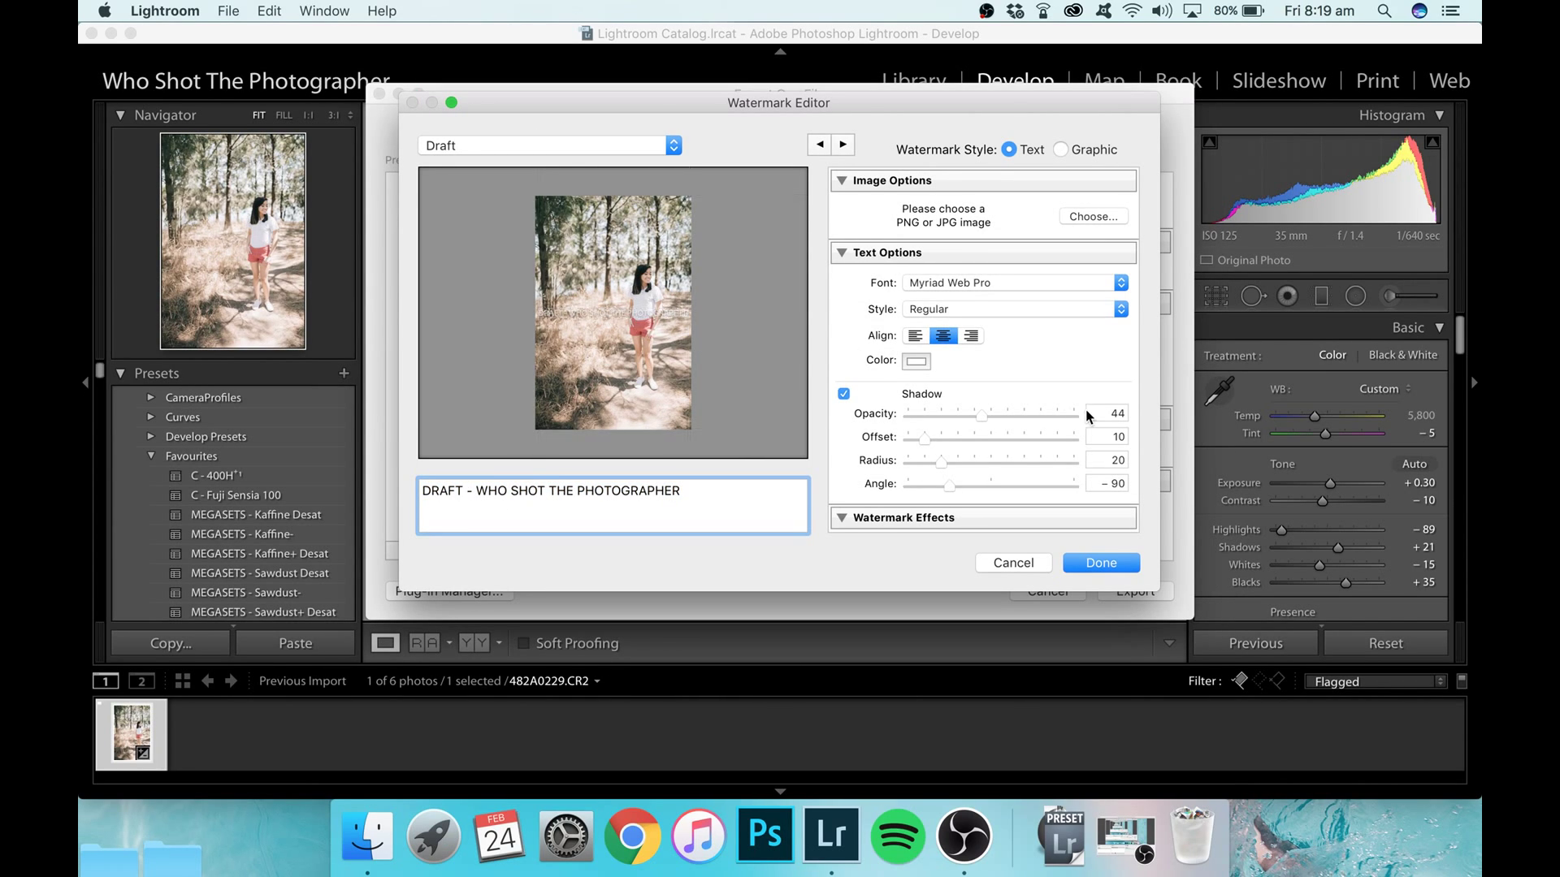
click(1025, 564)
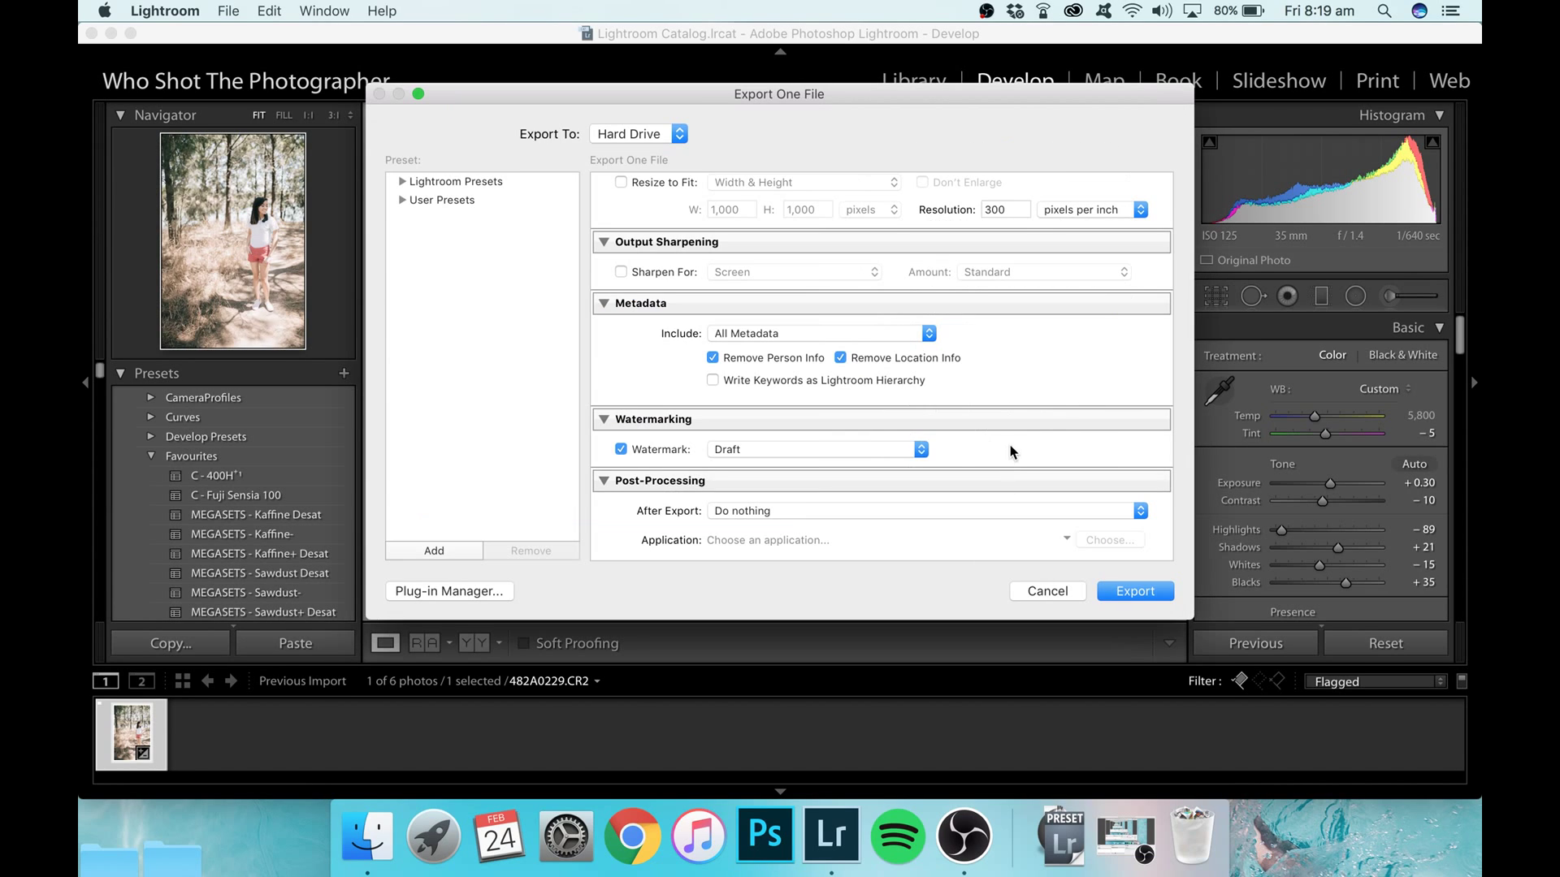
click(660, 446)
Check the export settings once more from Export Location to Post-Processing and run the photo's export
scroll(638, 388, up, 10)
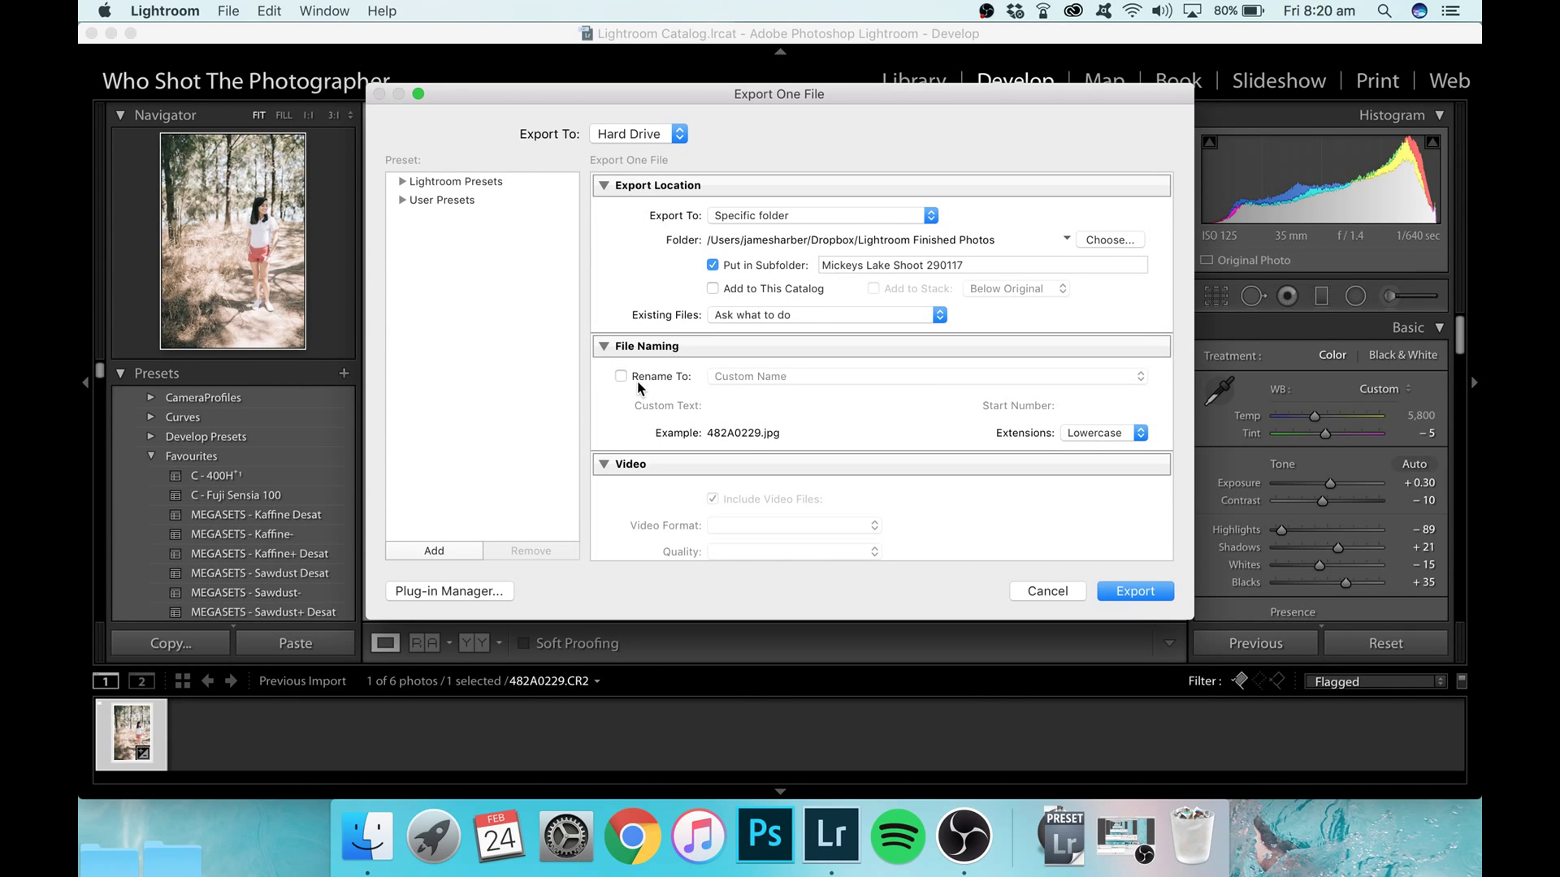
scroll(659, 404, down, 10)
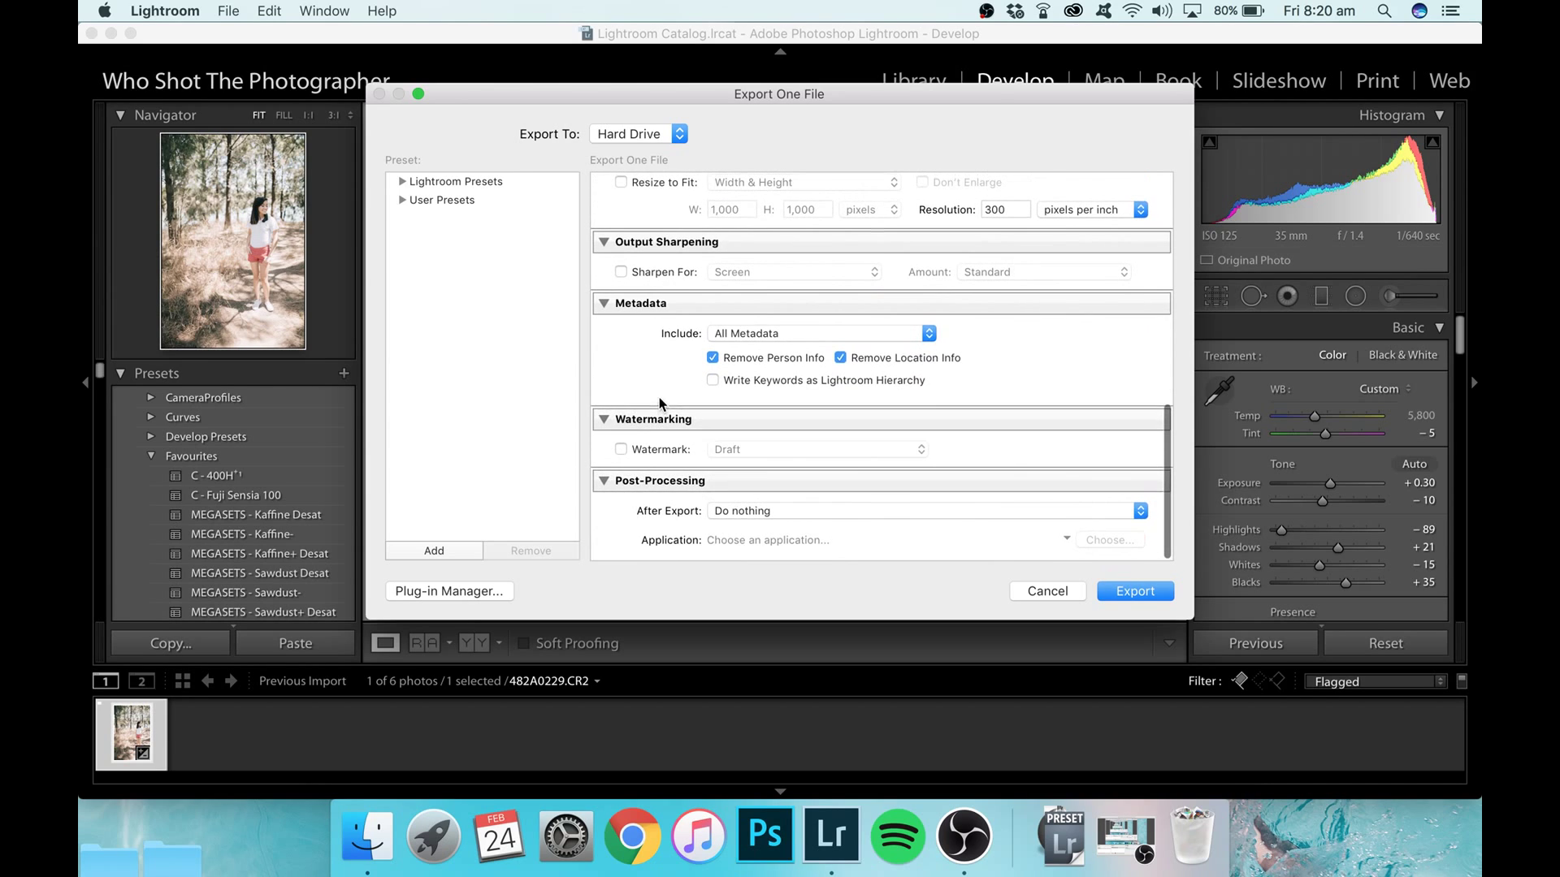
click(1118, 591)
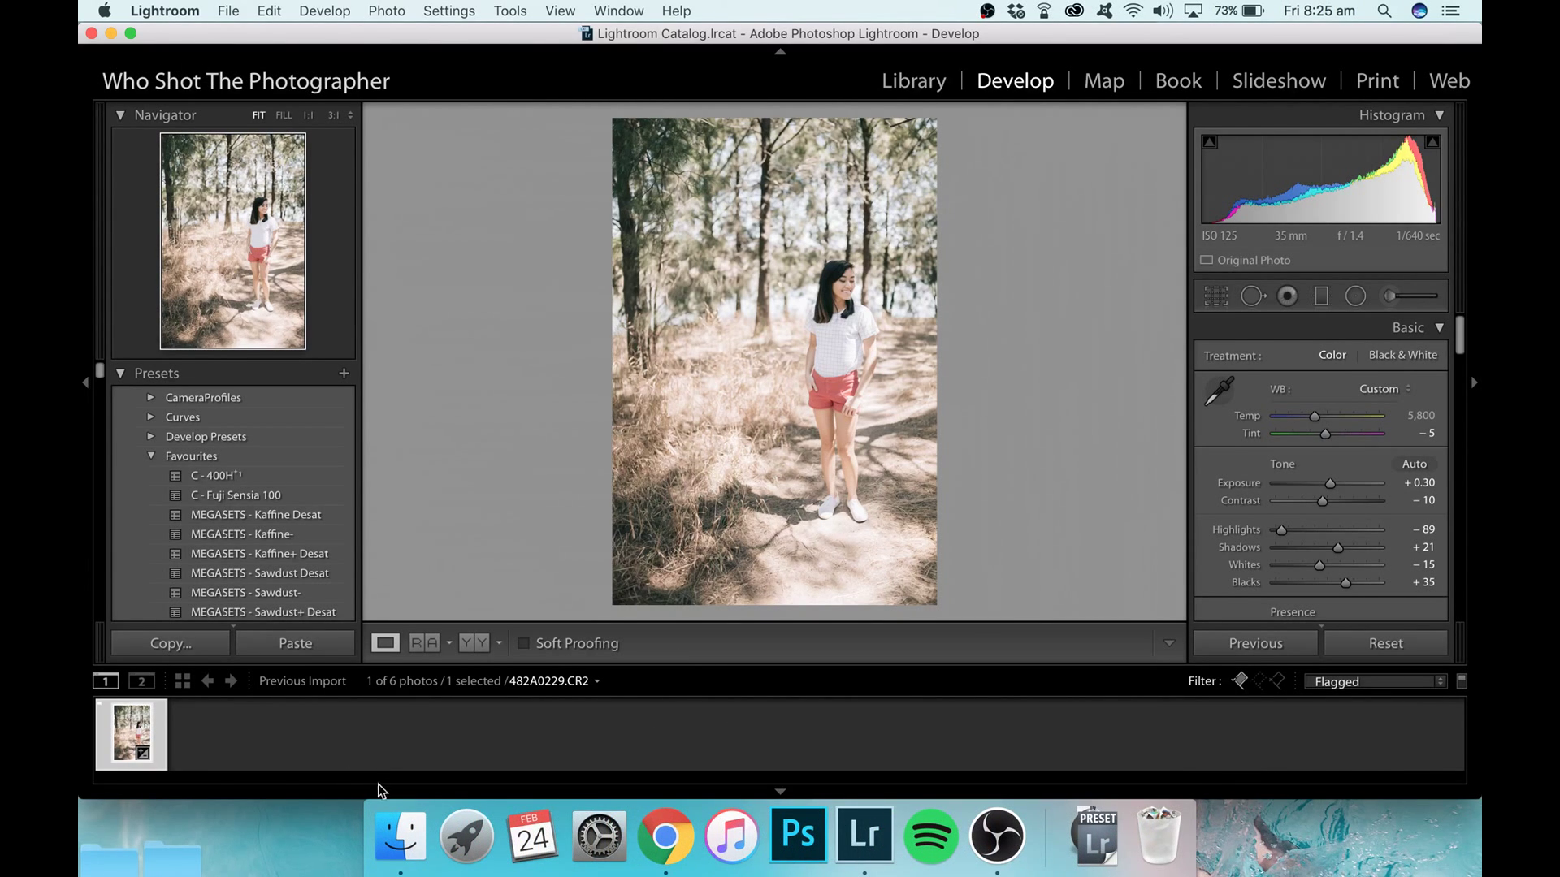
Switch to Finder and open the exported 482A0229.jpg from Dropbox's Lightroom Finished Photos, in the Mickeys Lake Shoot 290117 folder
click(400, 836)
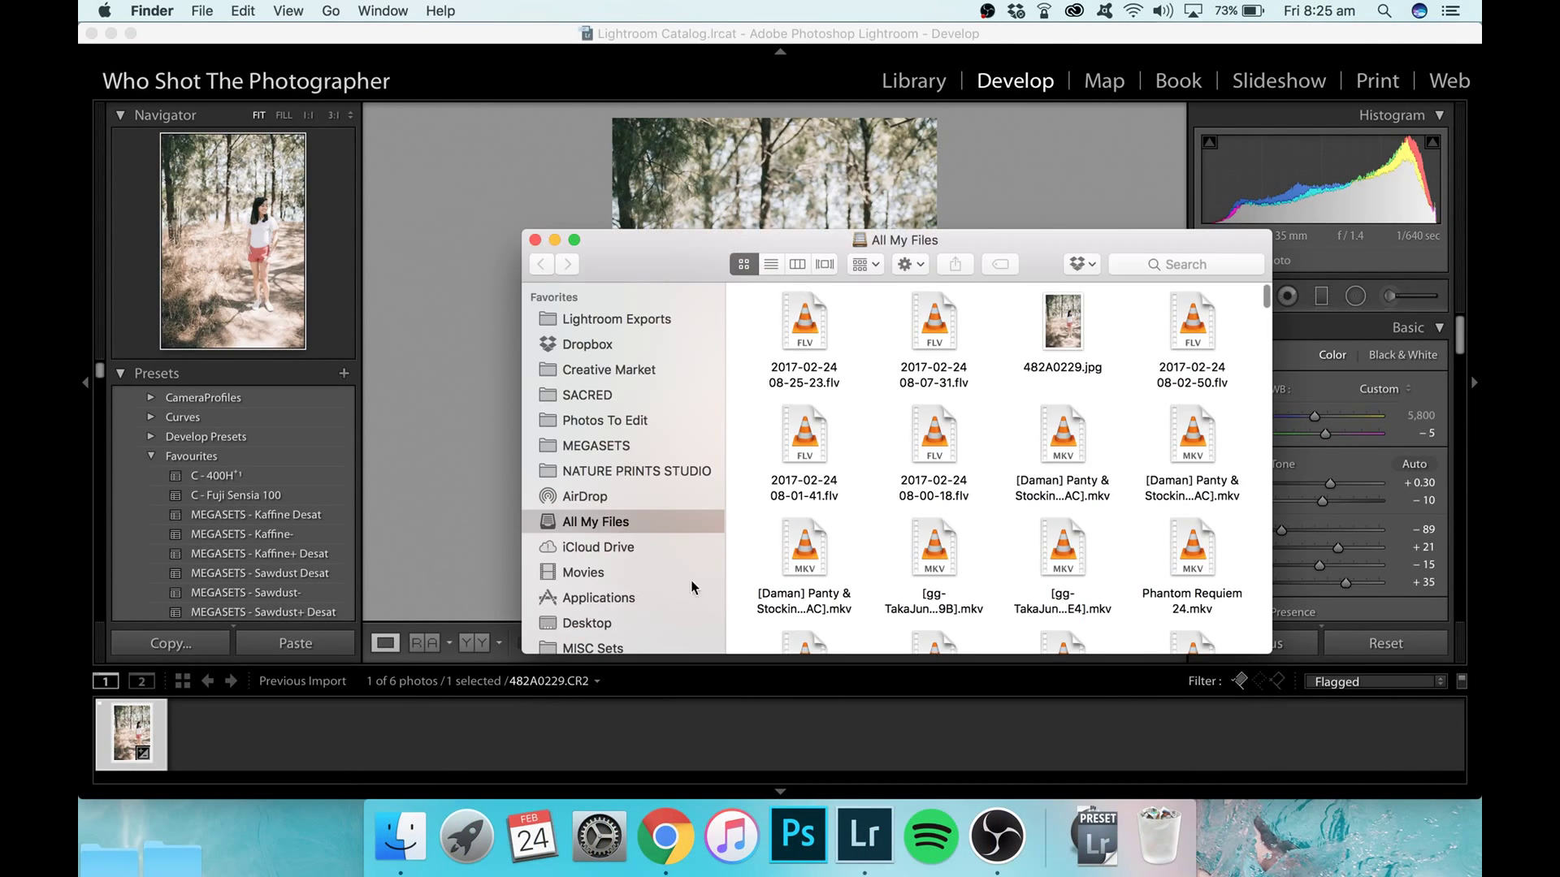
click(598, 396)
click(588, 346)
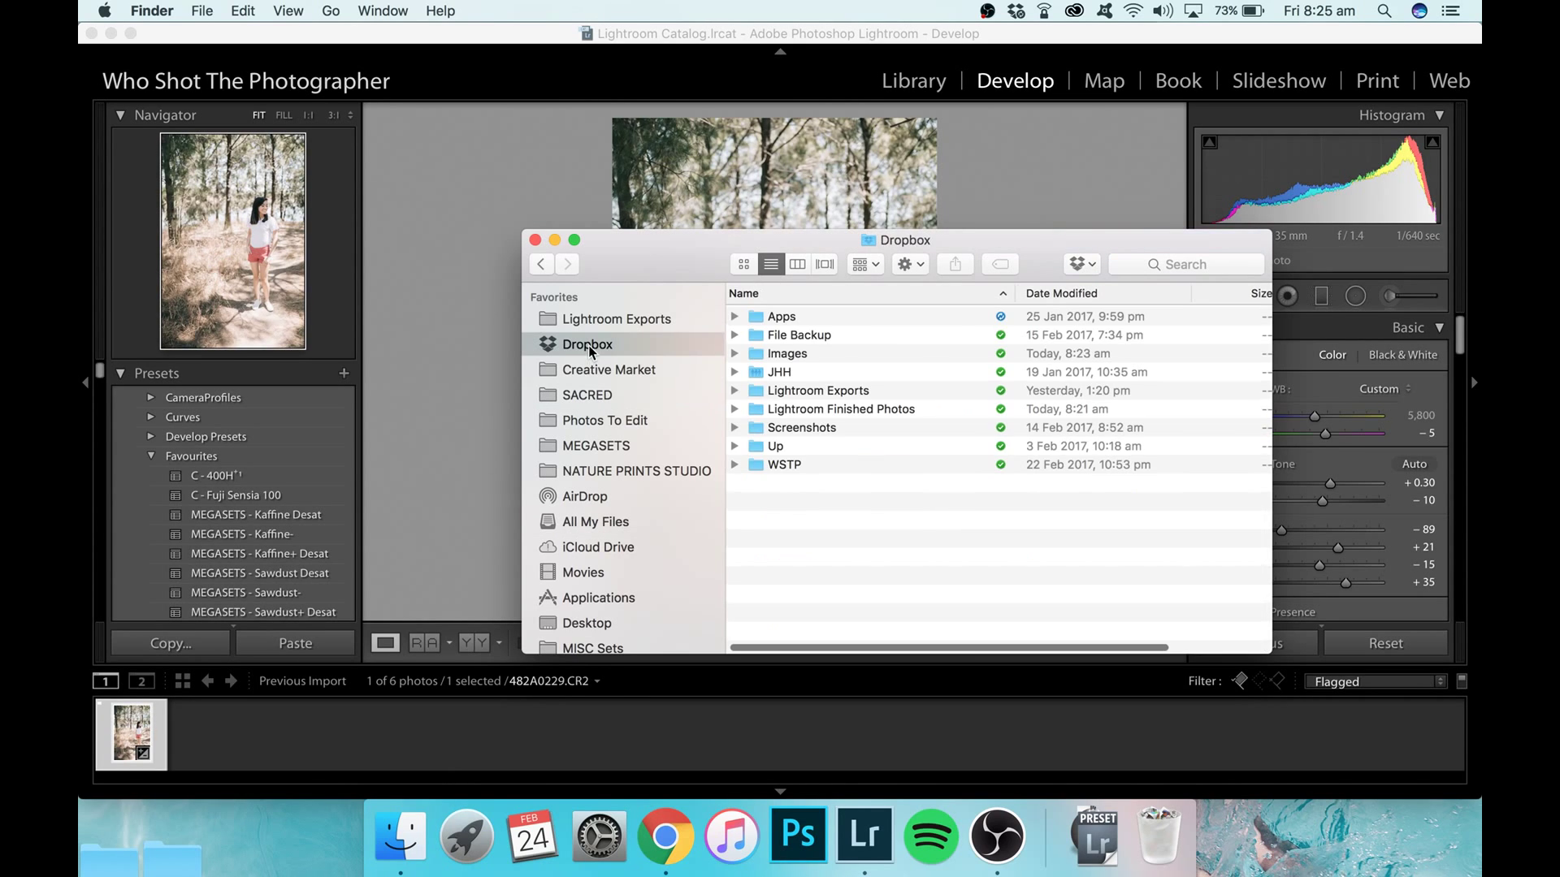
double_click(834, 410)
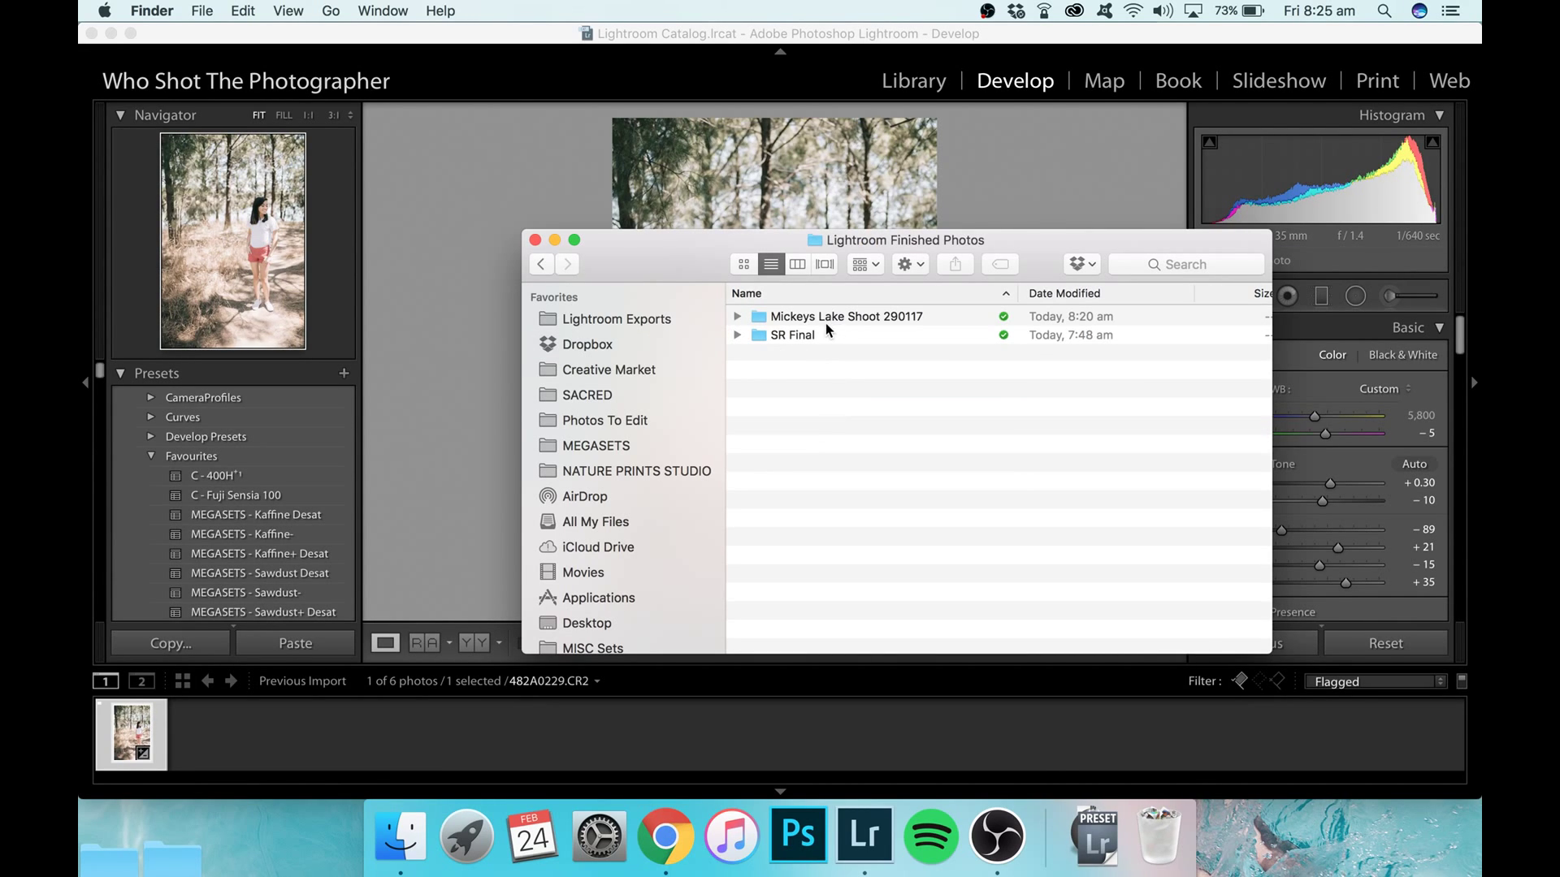
double_click(814, 317)
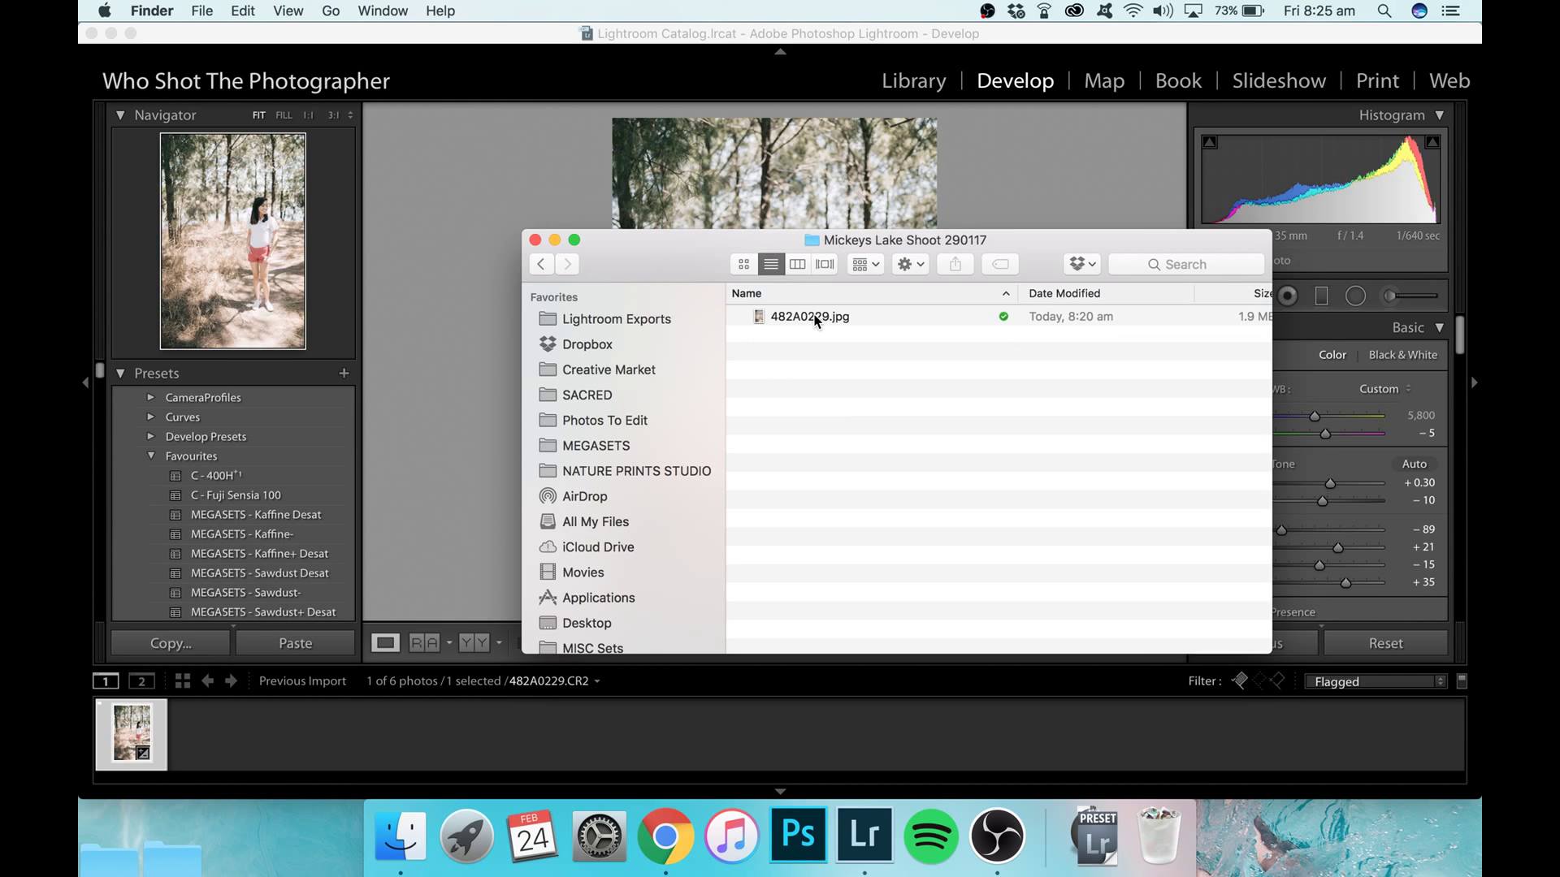
double_click(814, 317)
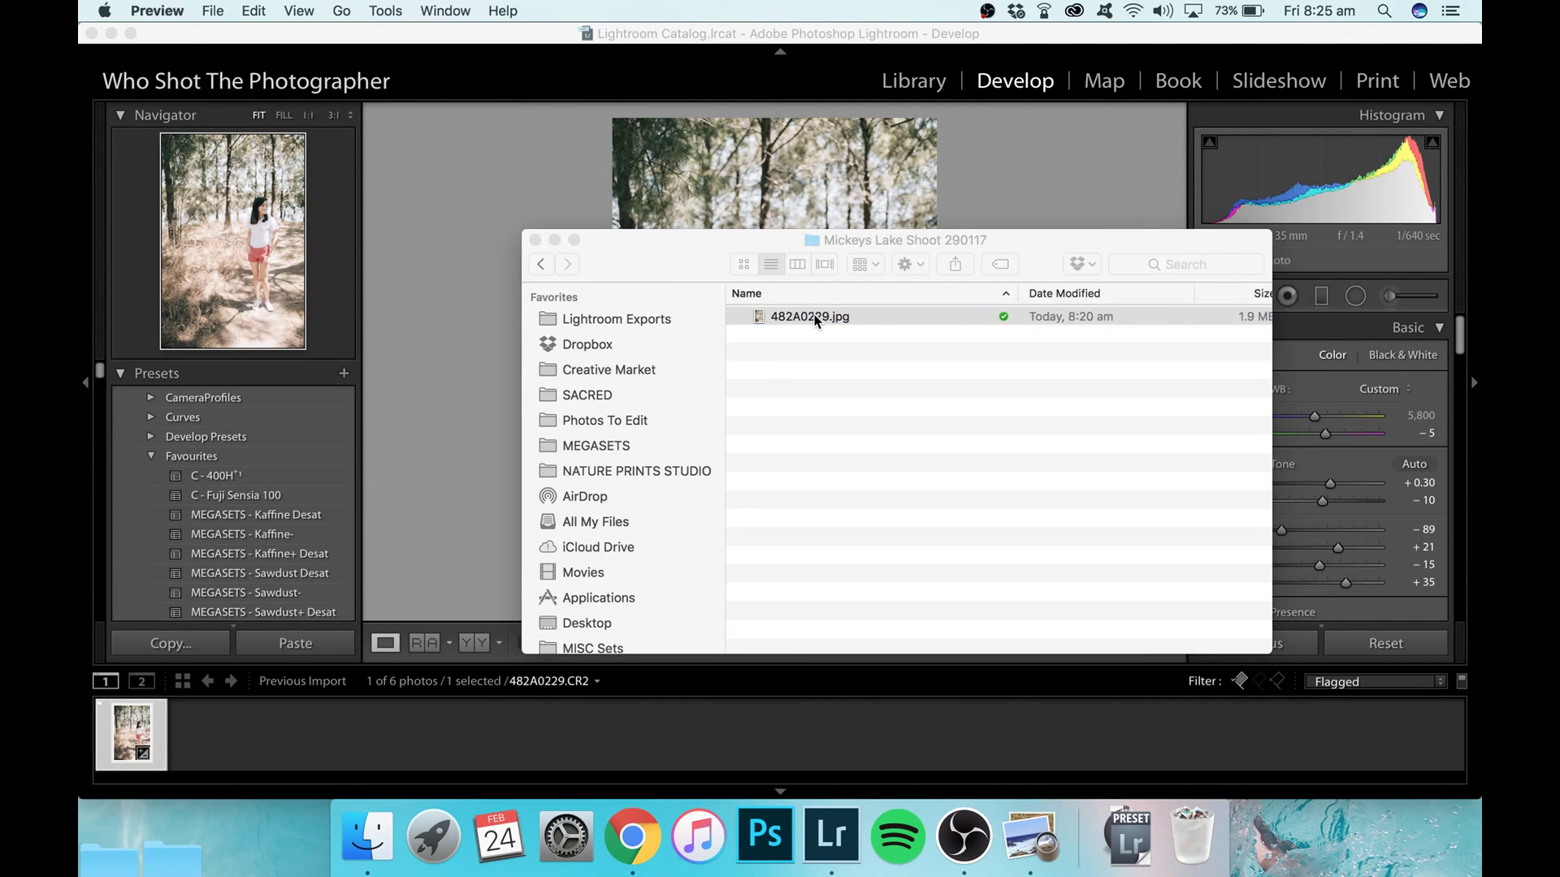